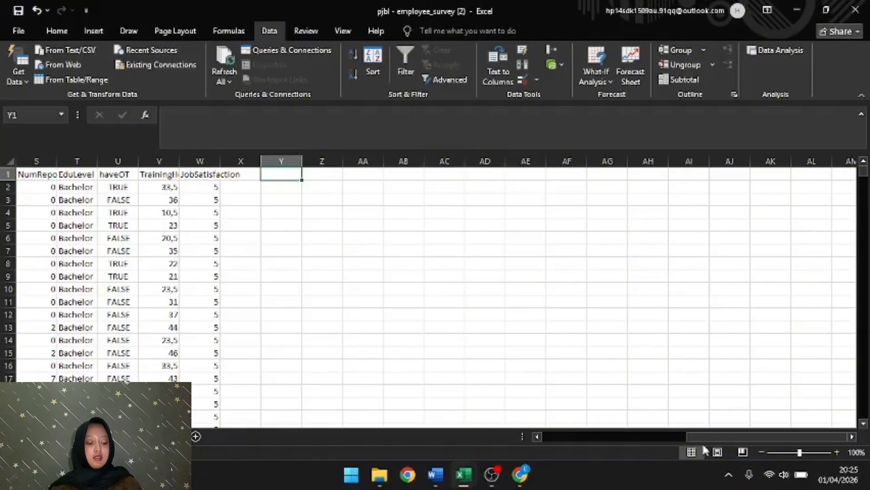
Step: Enter the label "a" in cell Y1, beside the survey data
left_click_drag(701, 440, 664, 432)
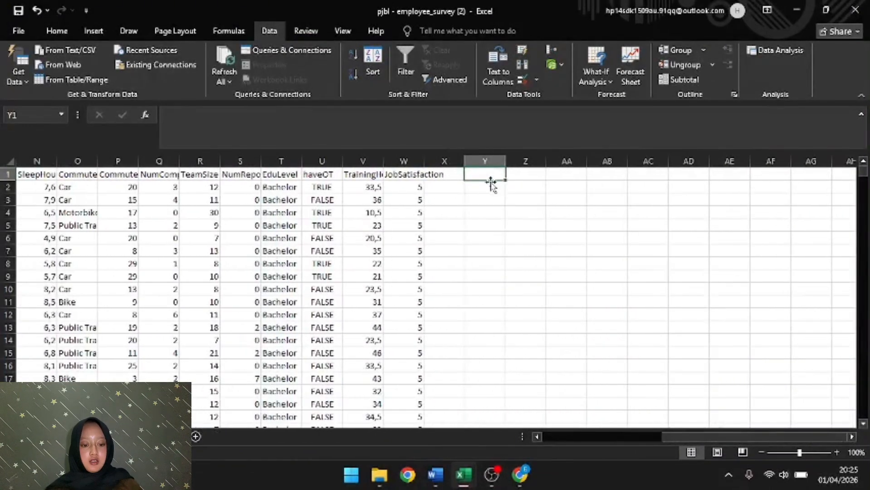
key("Down")
key("Down")
left_click(484, 174)
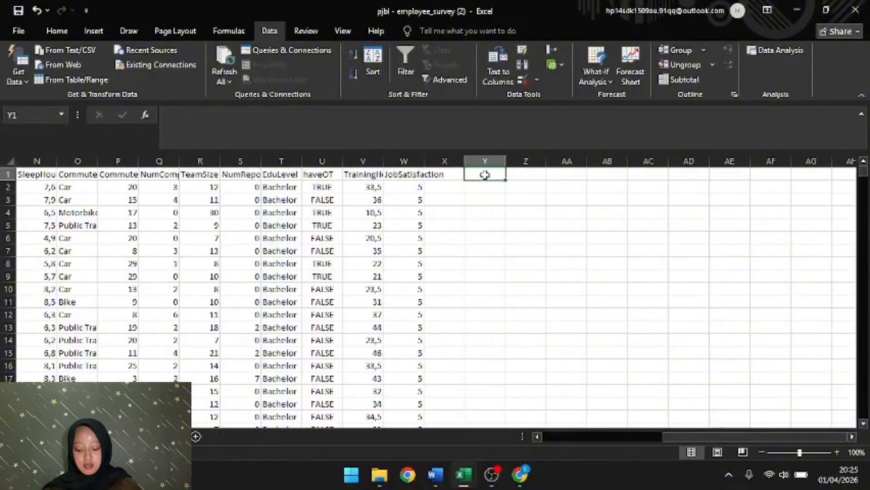
type("a")
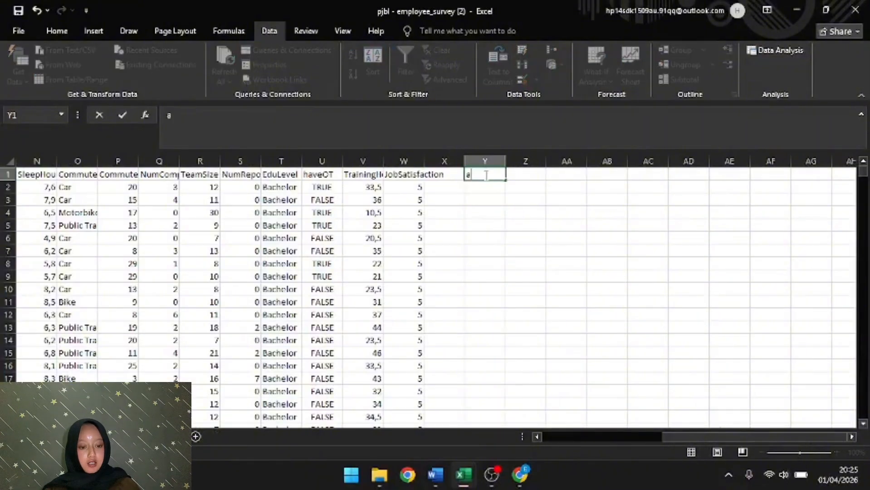
left_click(474, 198)
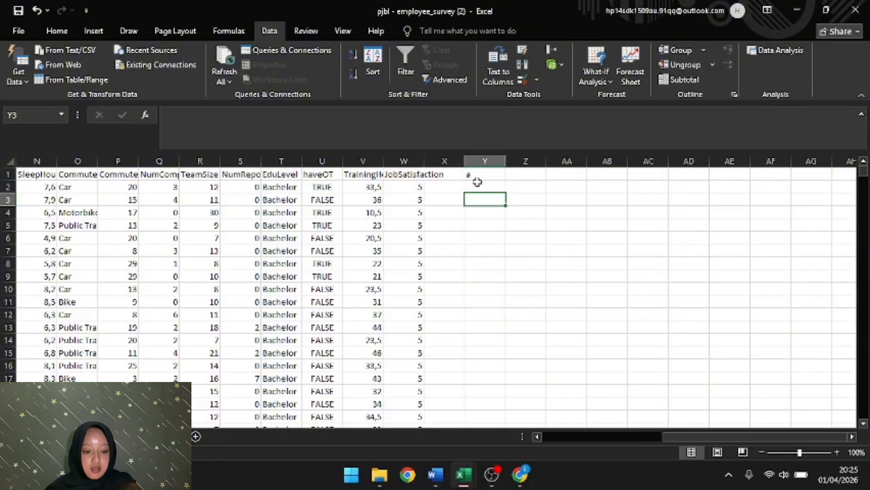
Step: Enter the label "dept legal" in cell Y3, below the "a" heading
left_click(474, 186)
left_click(487, 199)
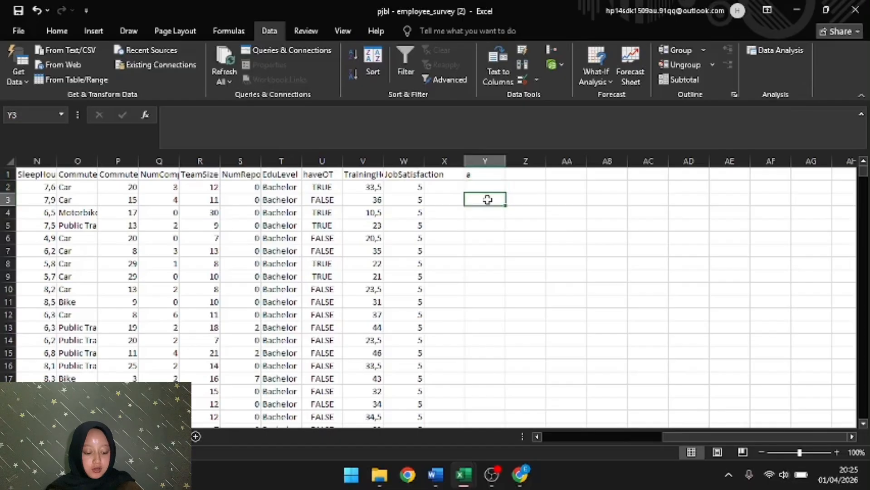
type("de")
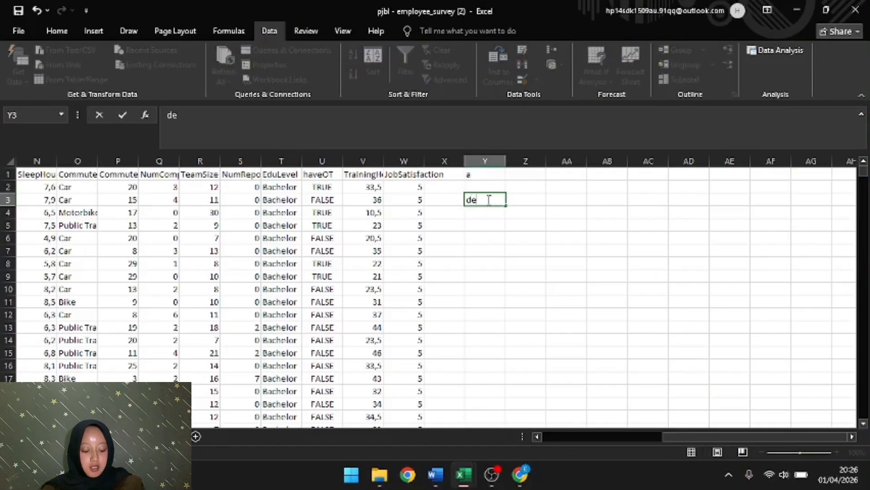
type("pt legal")
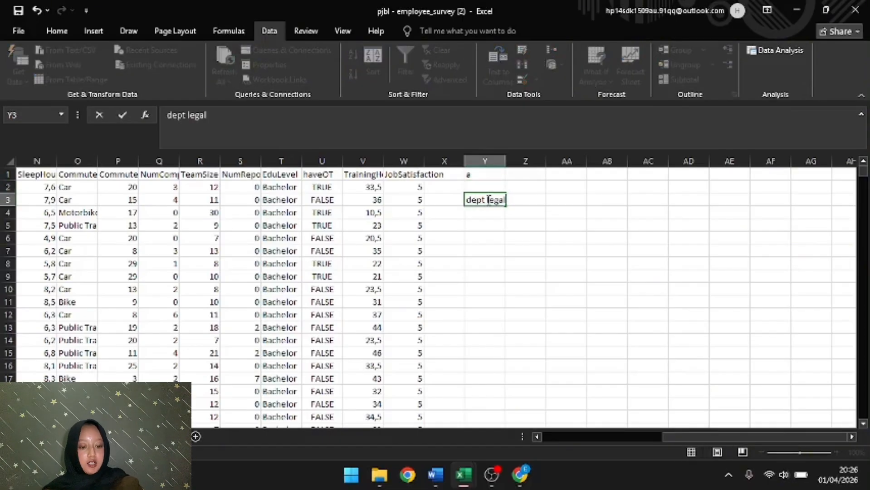
Step: Begin a COUNTIFS formula in Z3 whose first condition matches the Dept column G:G against the Legal cell G13
left_click(520, 202)
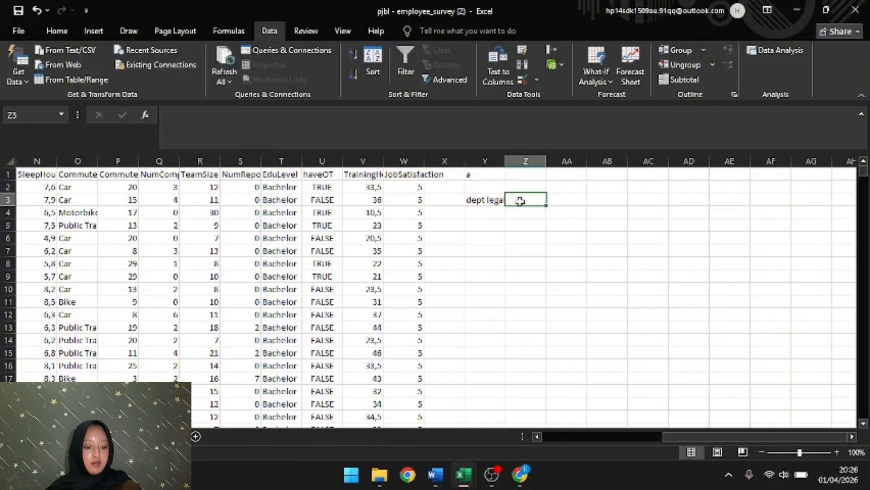
type("=")
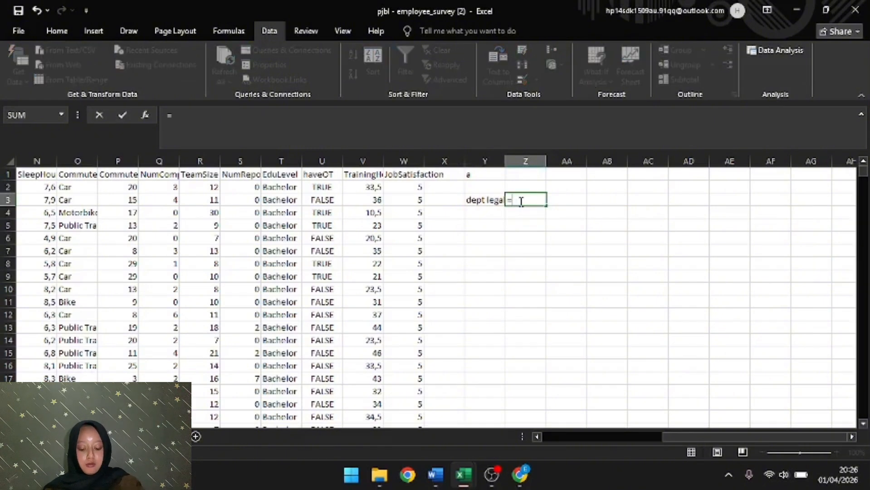
type("coun")
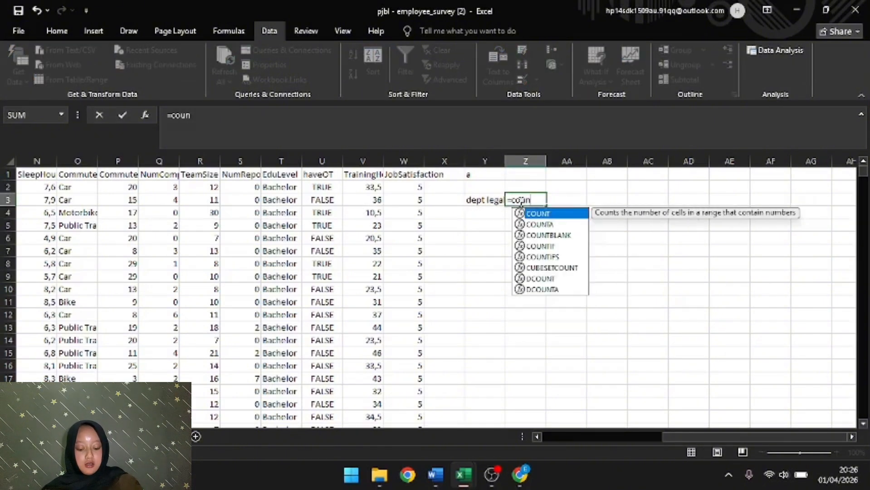
type("tifs")
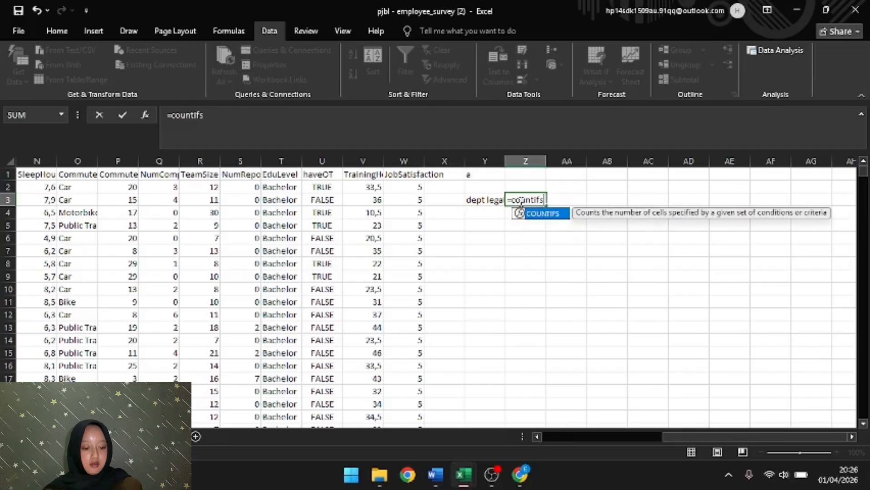
type("(")
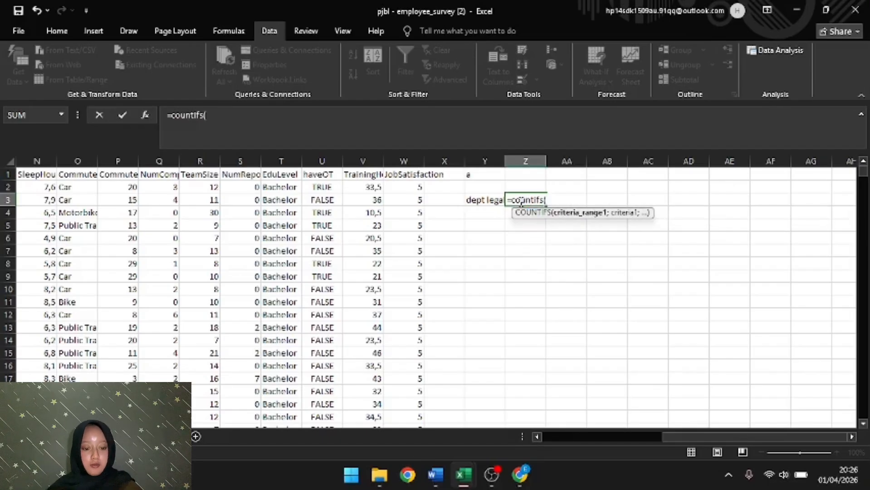
left_click_drag(734, 431, 617, 436)
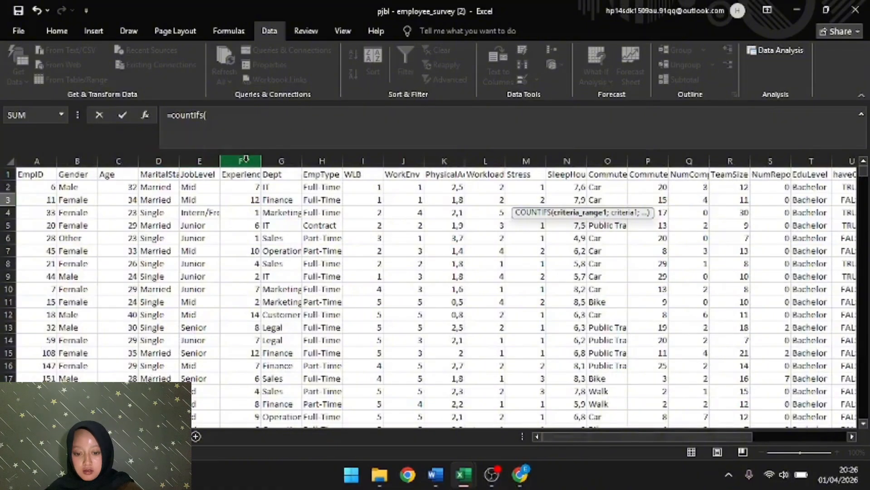
left_click(278, 162)
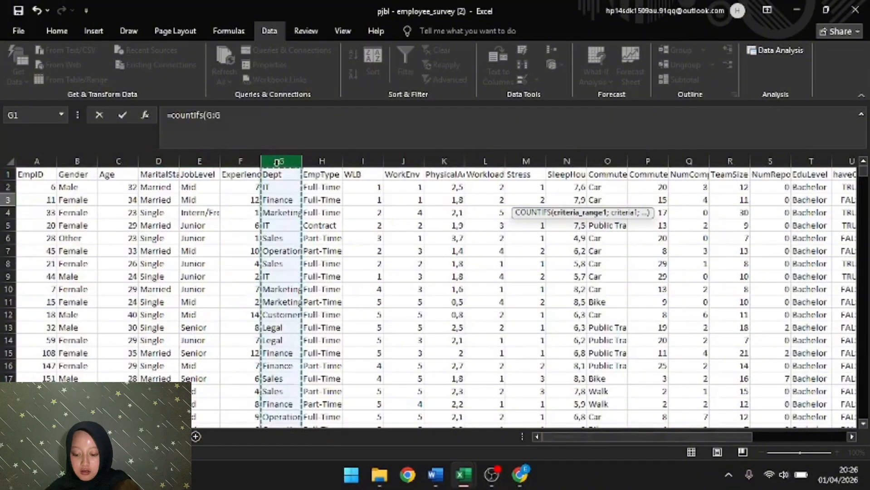
type(";")
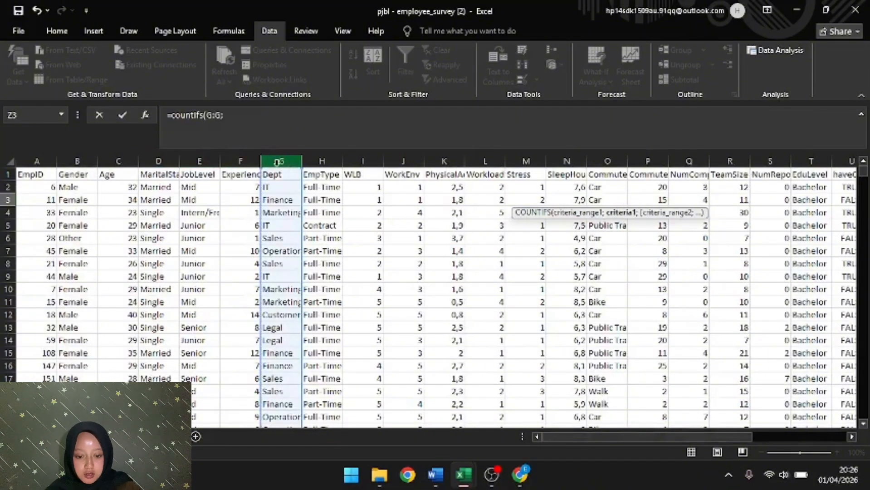
left_click(280, 327)
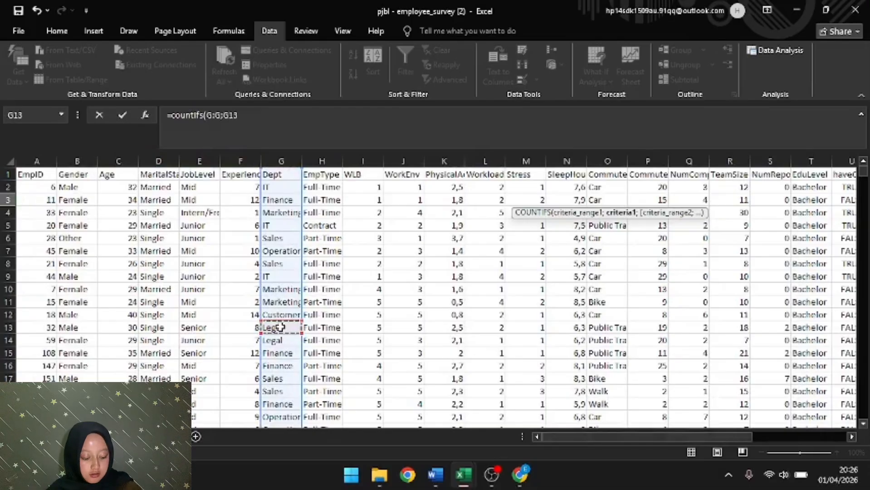
type(";")
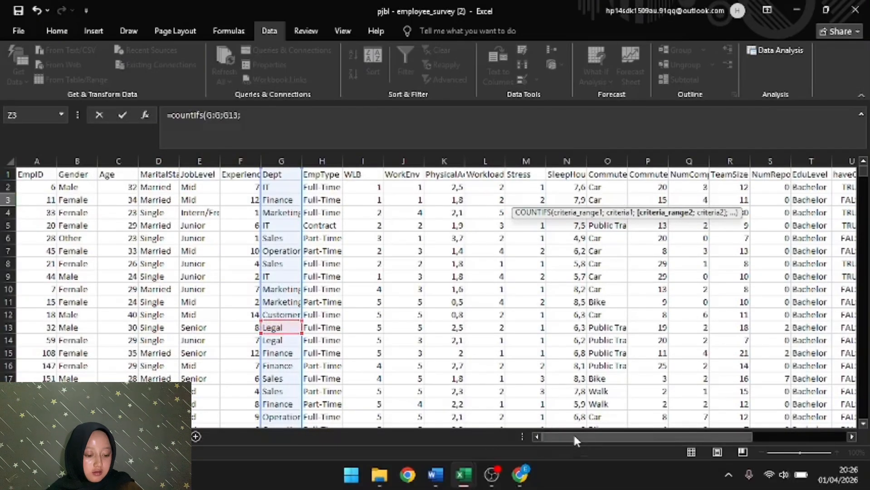
Step: Add a second COUNTIFS condition matching the JobSatisfaction column W:W against cell W2
left_click_drag(573, 433, 678, 434)
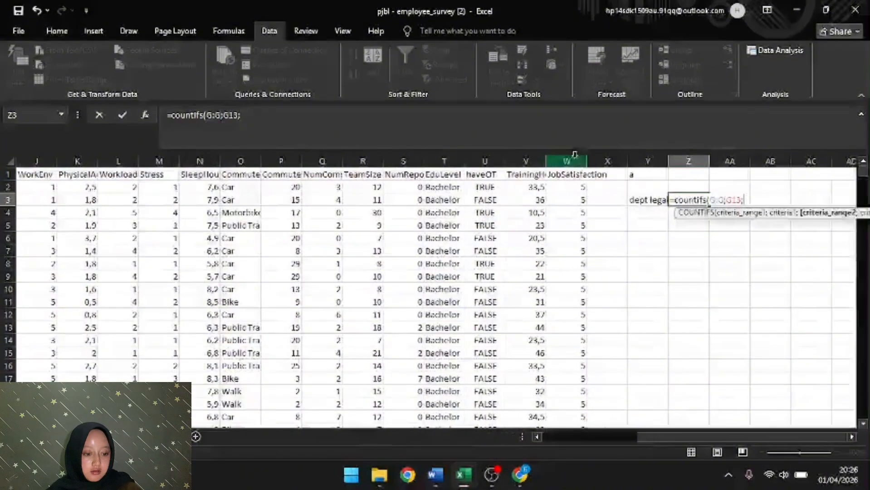
left_click(572, 161)
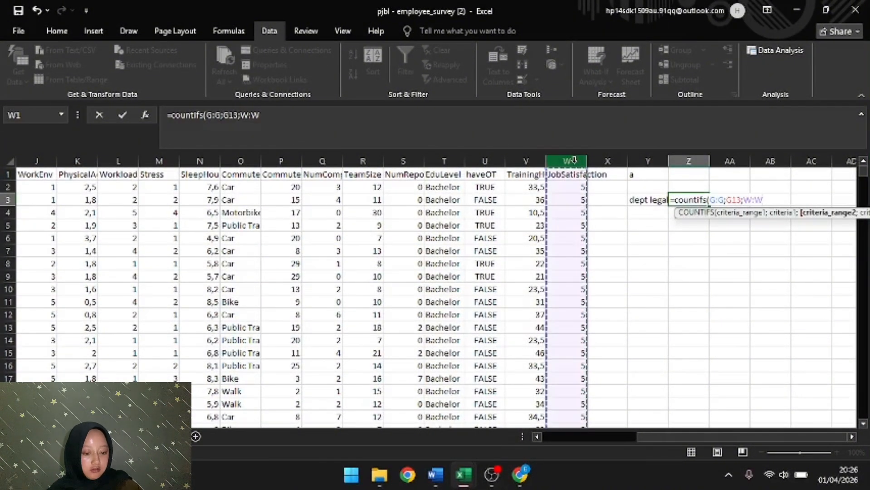
type(";")
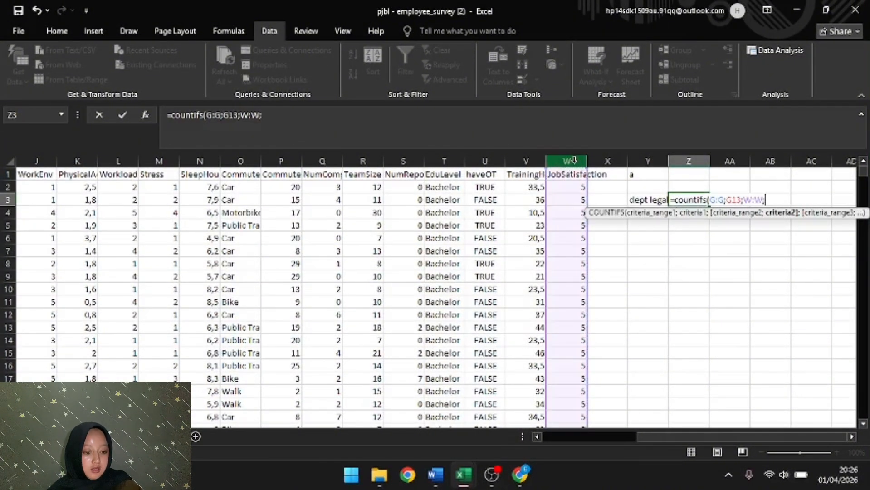
left_click(572, 190)
type(";")
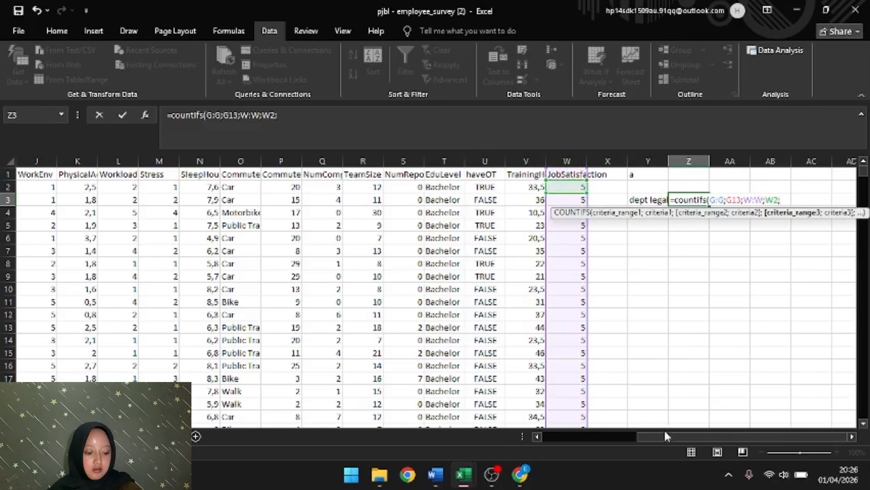
Step: Add a third COUNTIFS condition matching the Stress column M:M against cell M2, and complete the formula
left_click_drag(687, 432, 591, 447)
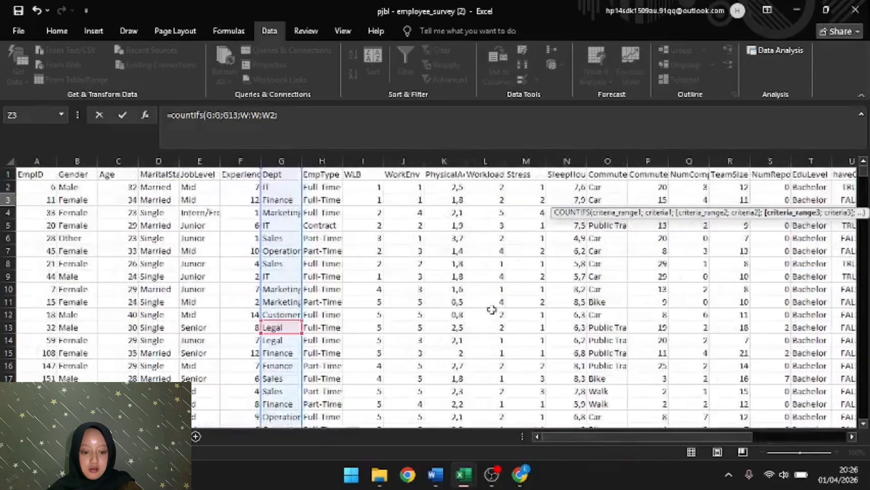
left_click(533, 161)
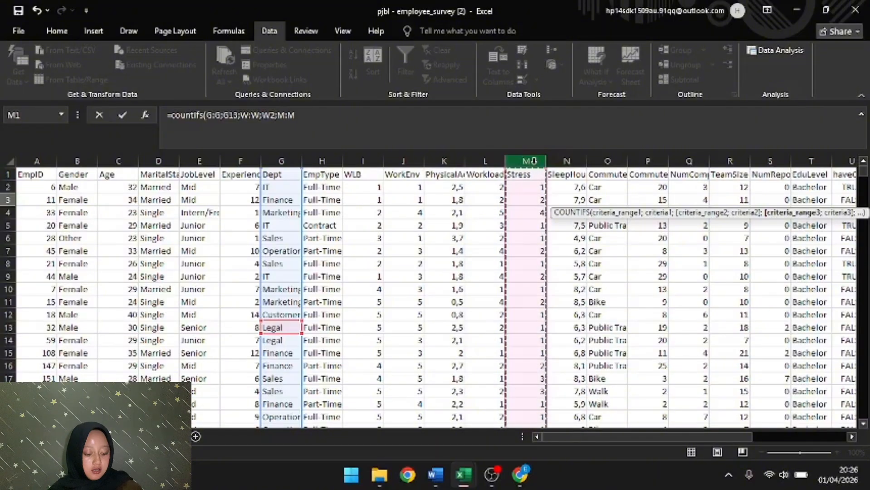
type(";")
left_click(530, 183)
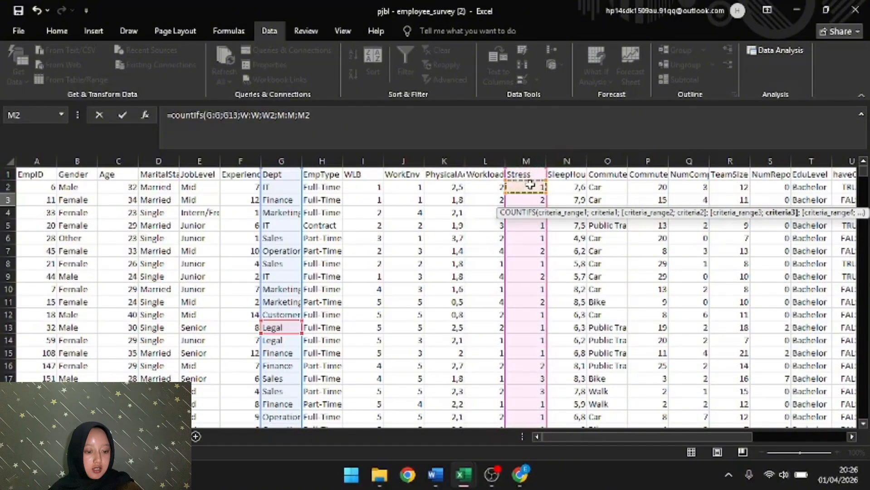
key("Return")
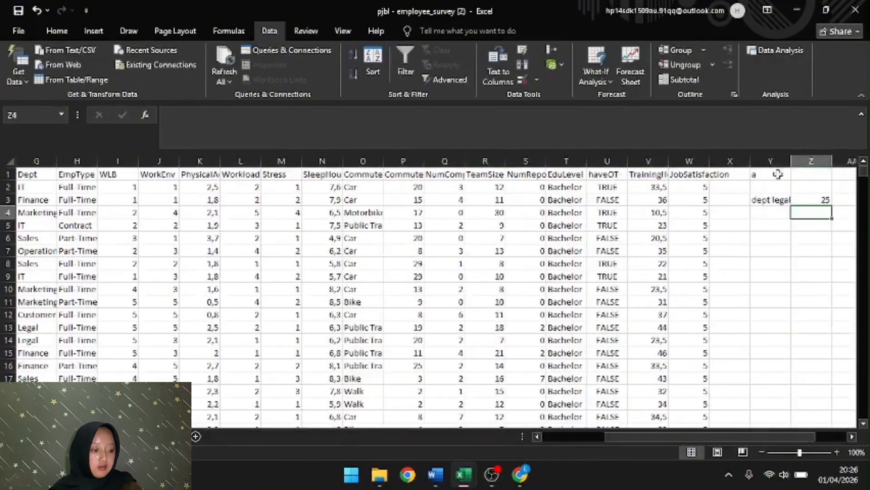
Step: Highlight the COUNTIFS result in cell Z3 with a yellow fill
left_click(812, 195)
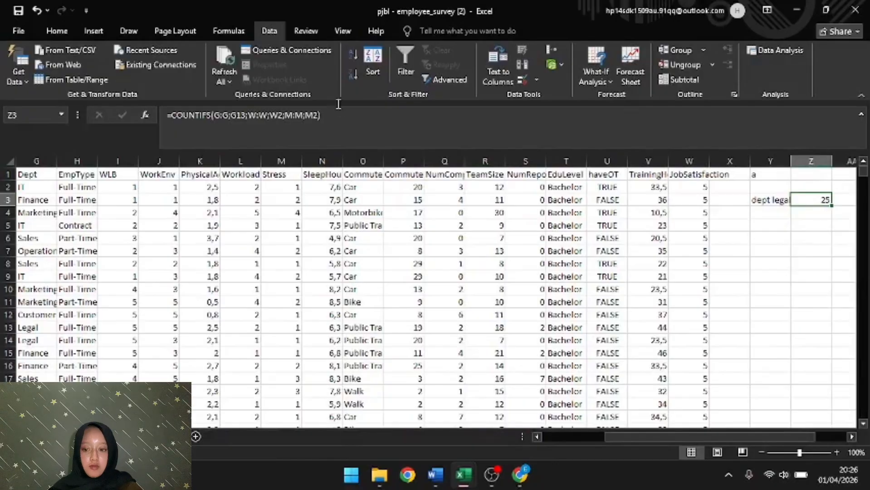
left_click(57, 35)
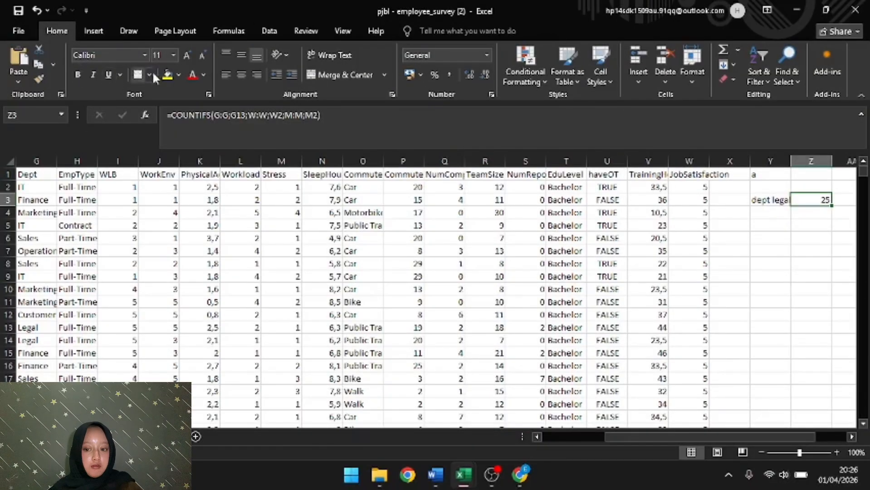
left_click(167, 74)
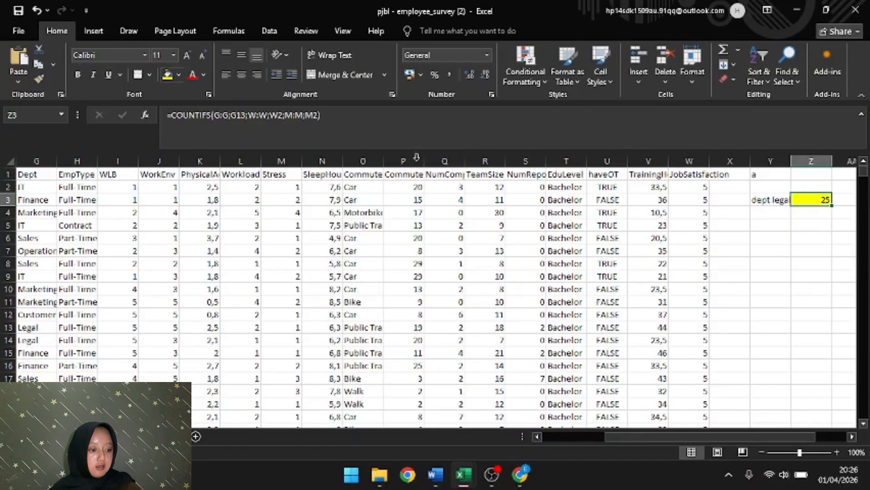
Step: Enter the label "b" in cell AB1 for the second task
left_click(851, 436)
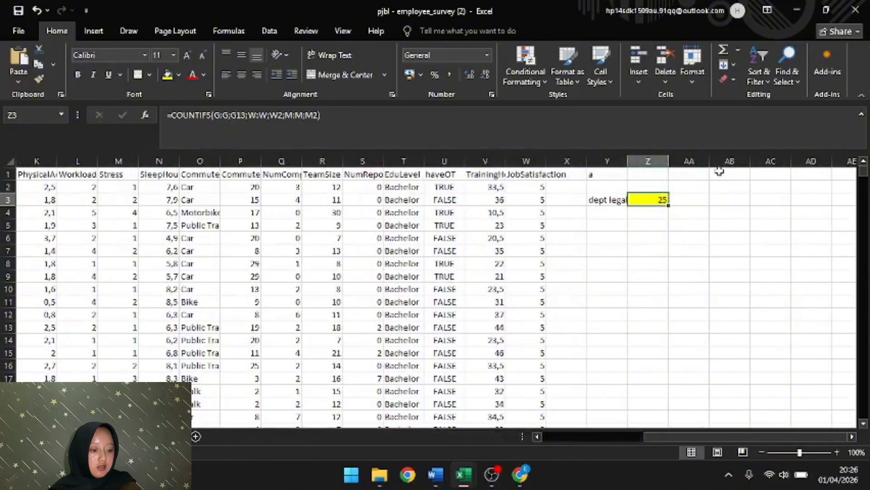
left_click(721, 173)
type("b")
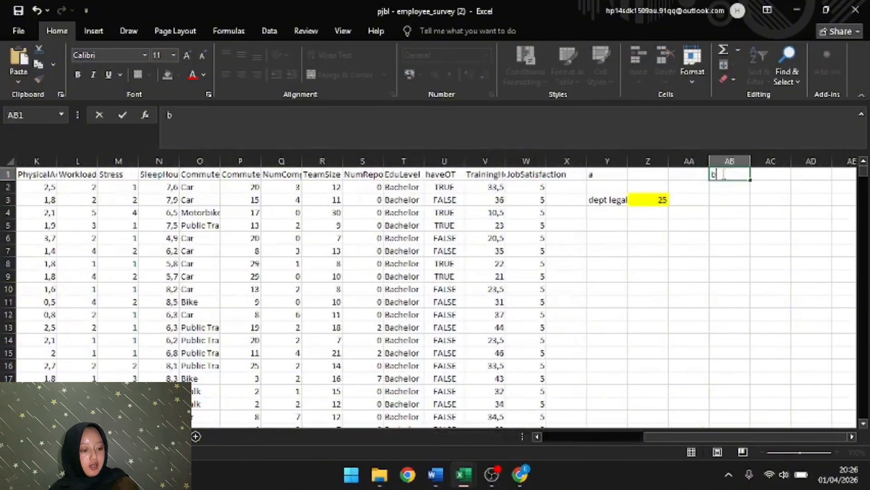
left_click(727, 195)
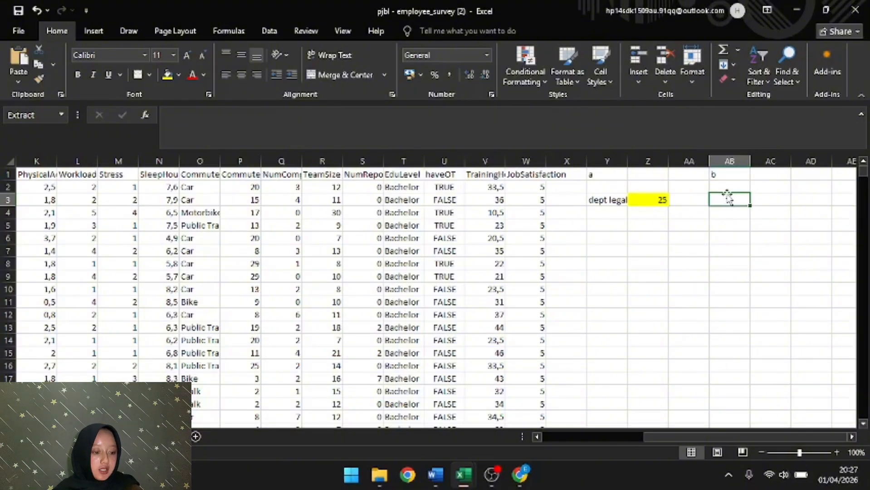
Step: Set up an Advanced Filter from cell AB3 that copies to another location and keeps unique records only
left_click(729, 211)
left_click(727, 203)
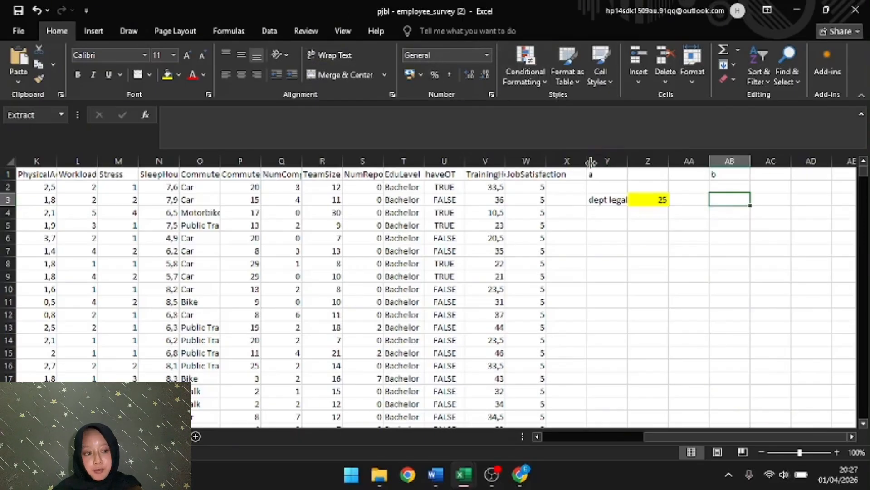
left_click(269, 31)
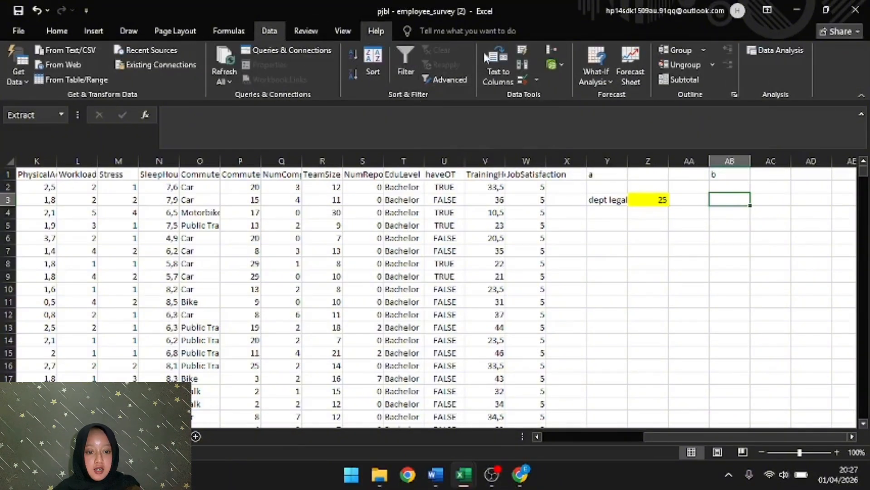
left_click(446, 80)
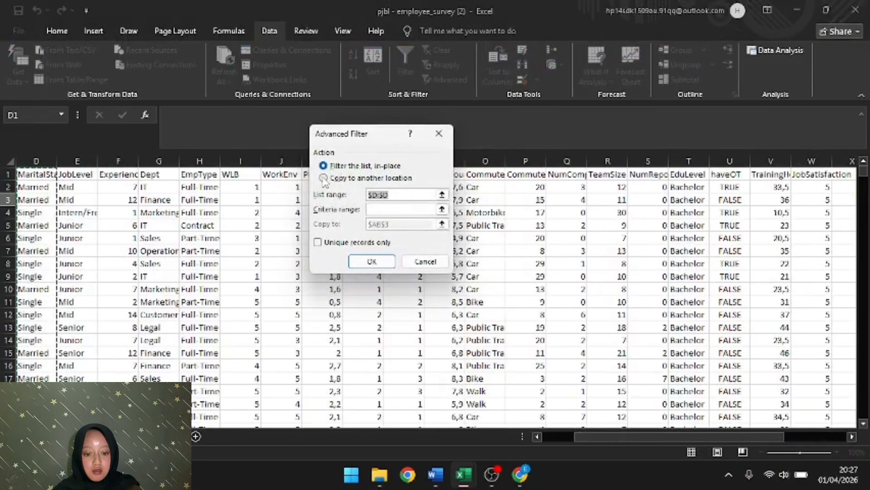
left_click(338, 178)
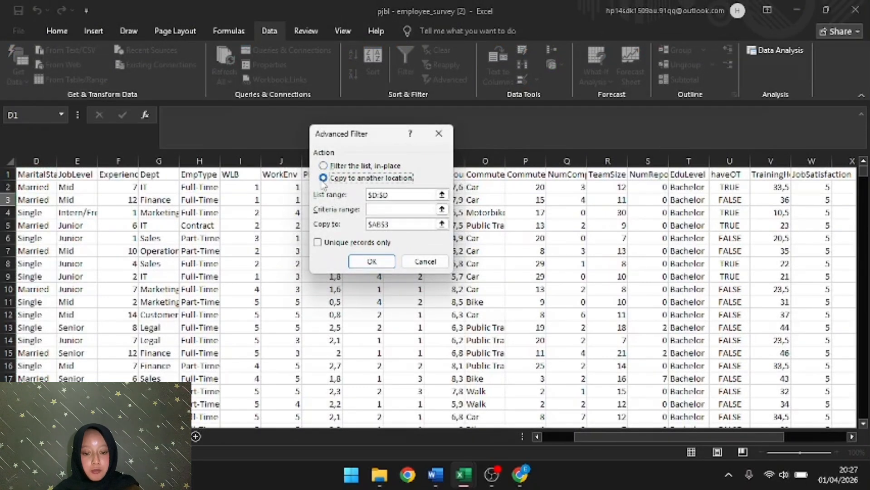
left_click(318, 242)
Step: Set the Advanced Filter's list range to the MaritalStatus column D:D
left_click(441, 194)
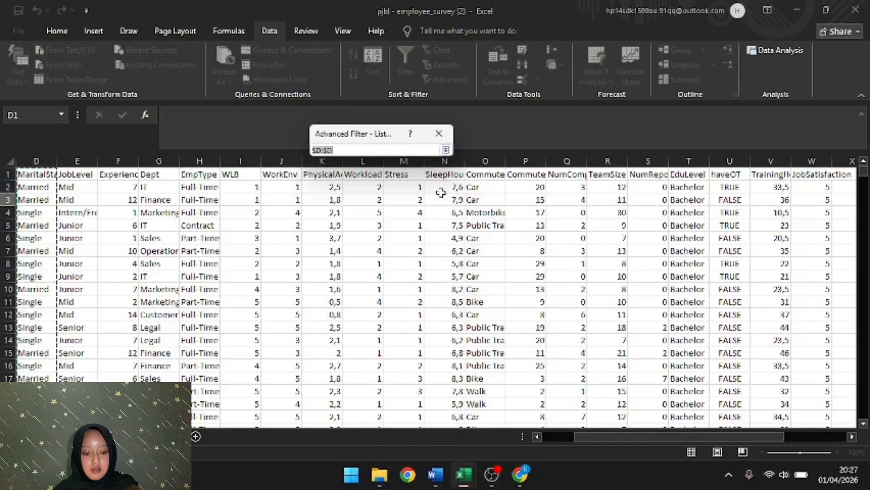
left_click_drag(666, 436, 564, 437)
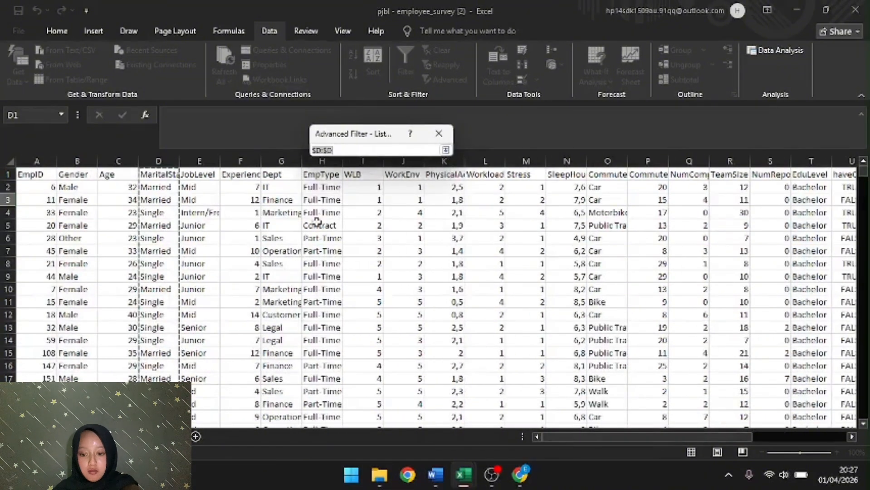
left_click(157, 159)
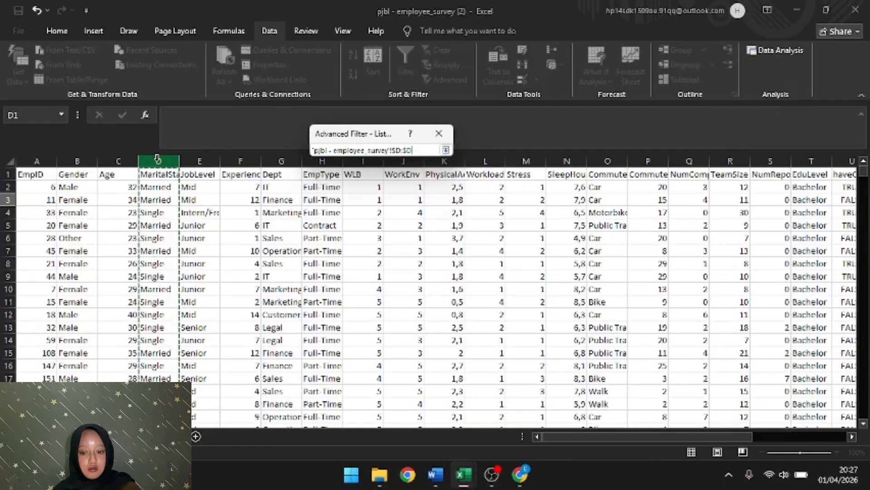
key("Return")
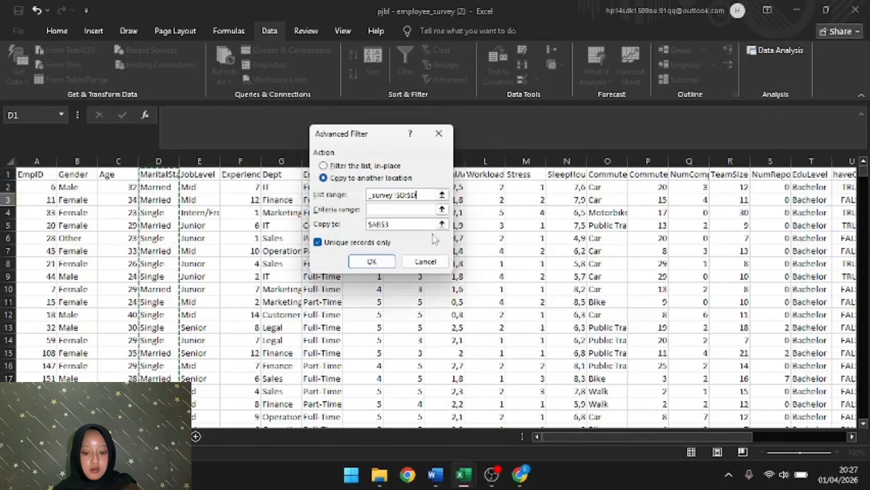
Step: Set cell AB3 as the filter's copy destination and extract the unique marital statuses there
left_click(441, 224)
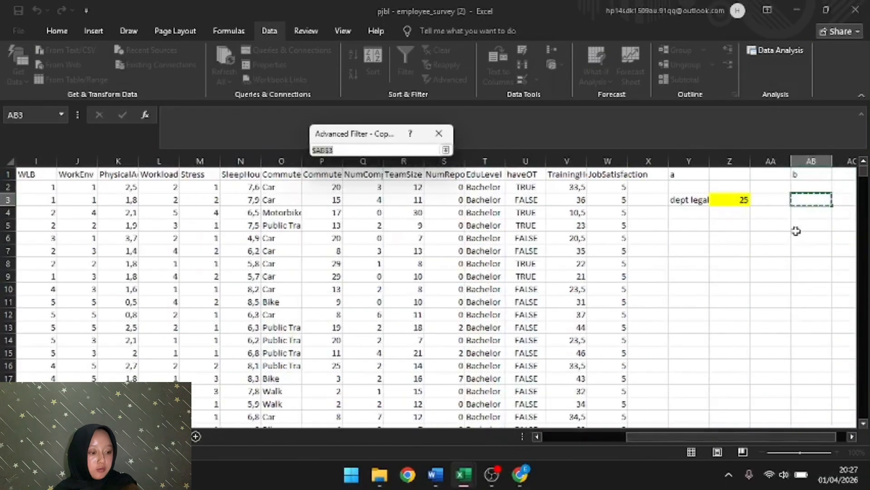
left_click(799, 199)
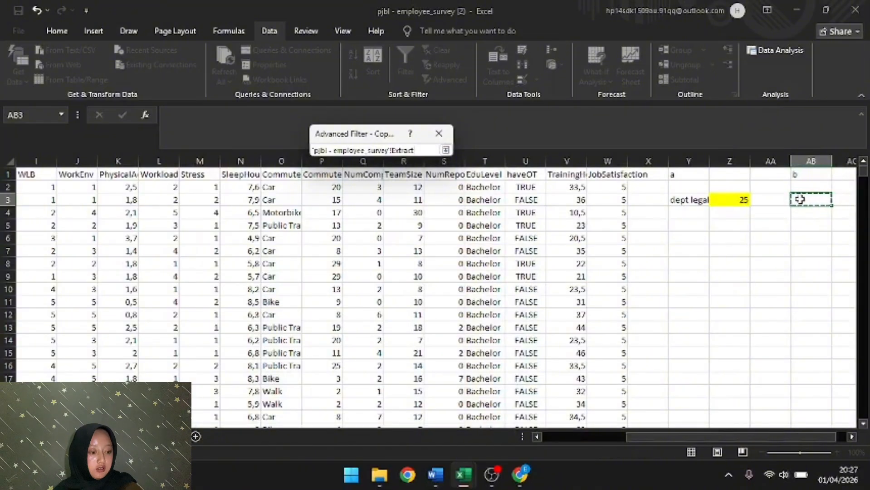
key("Return")
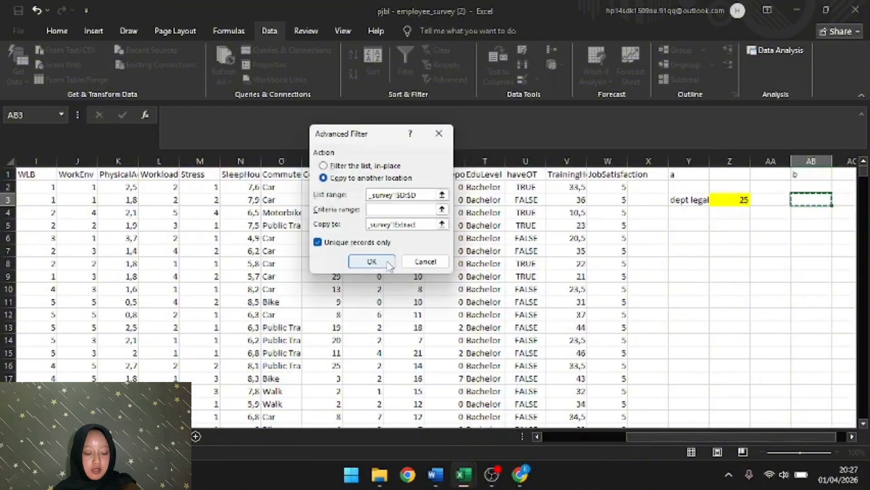
left_click(372, 261)
left_click(851, 437)
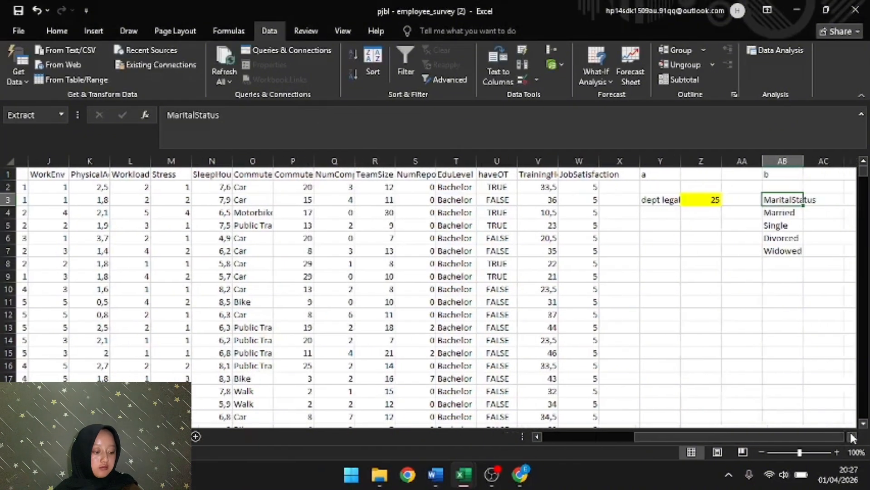
left_click(851, 437)
left_click(851, 437)
left_click(736, 210)
left_click(729, 198)
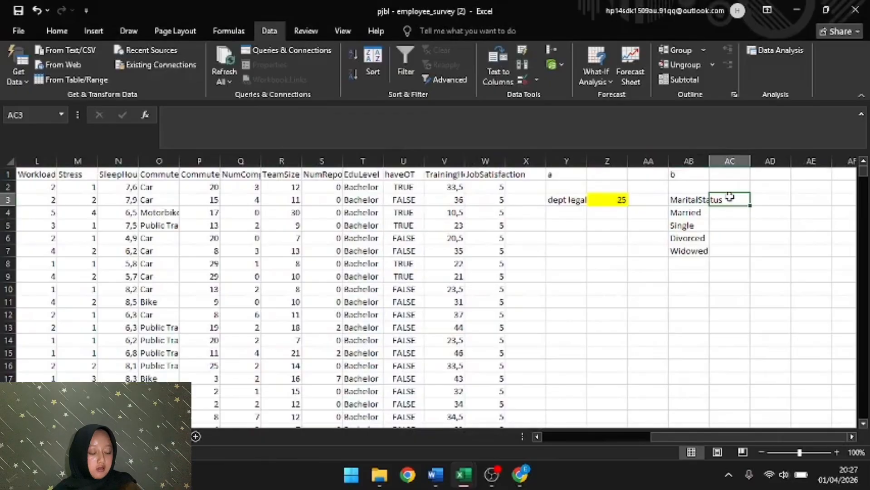
type("=")
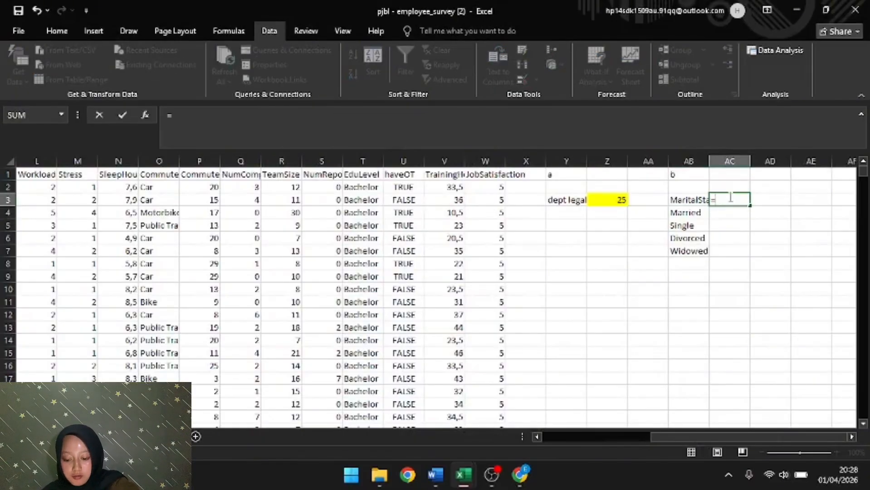
type("average")
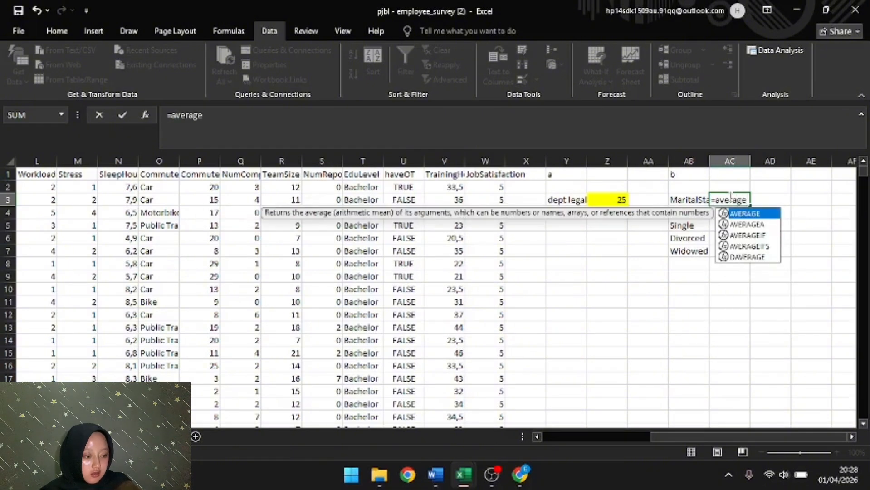
type("if")
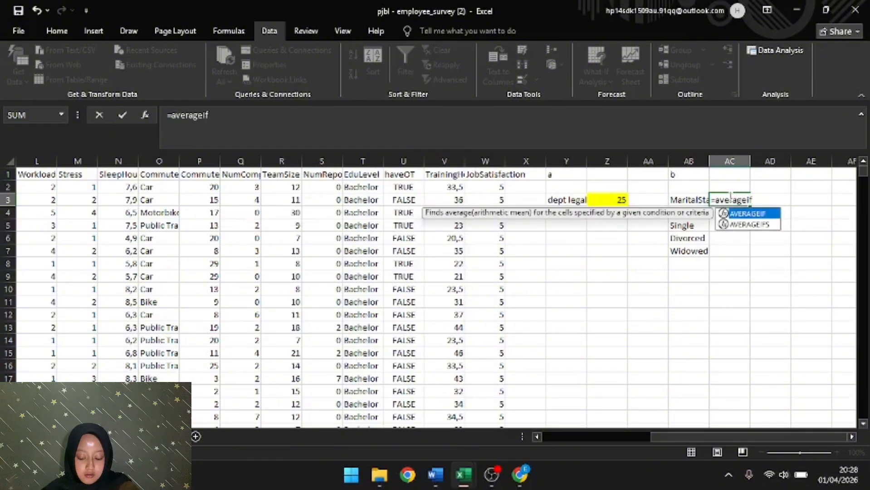
type("(")
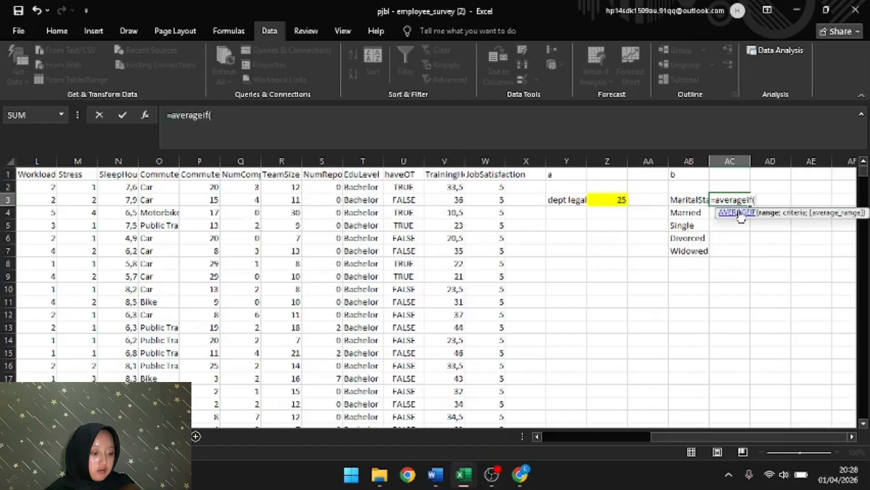
key("BackSpace")
key("BackSpace")
key("BackSpace")
key("BackSpace")
key("BackSpace")
key("BackSpace")
key("BackSpace")
key("BackSpace")
key("BackSpace")
key("BackSpace")
key("BackSpace")
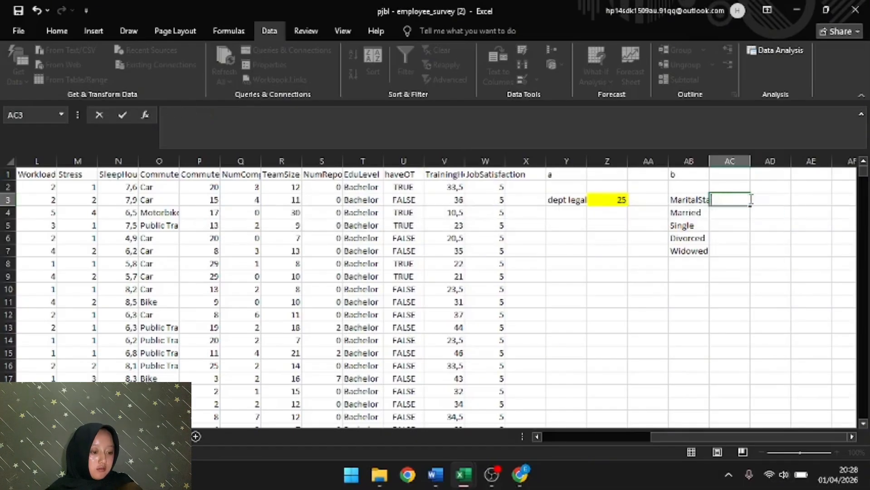
Step: Start an AVERAGEIF formula in cell AC4 beside Married, with the MaritalStatus column D:D as the range
left_click(729, 215)
type("=a")
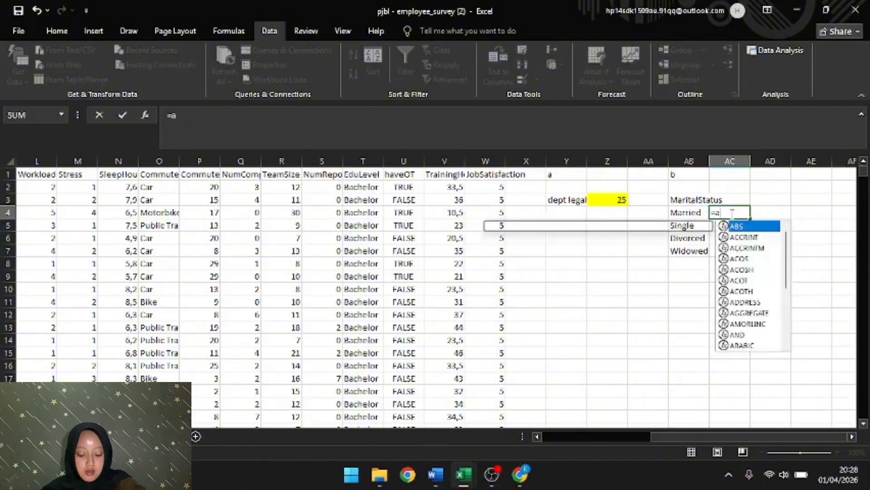
type("veragei")
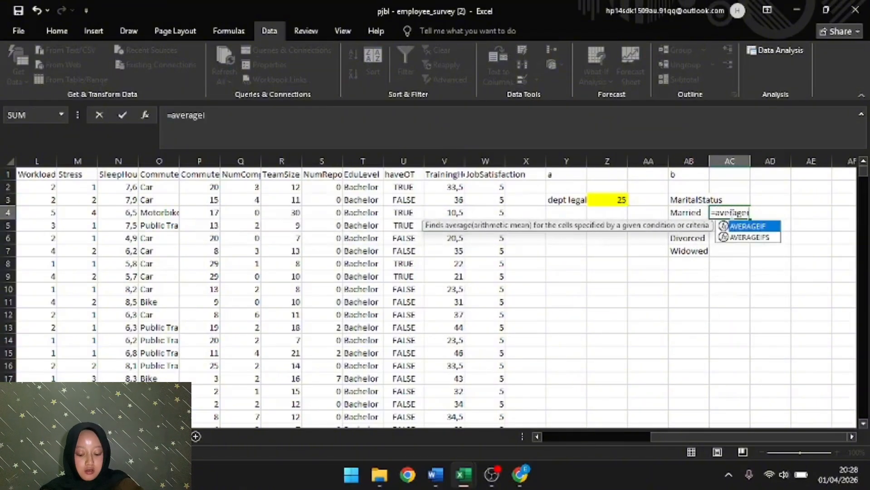
type("f(")
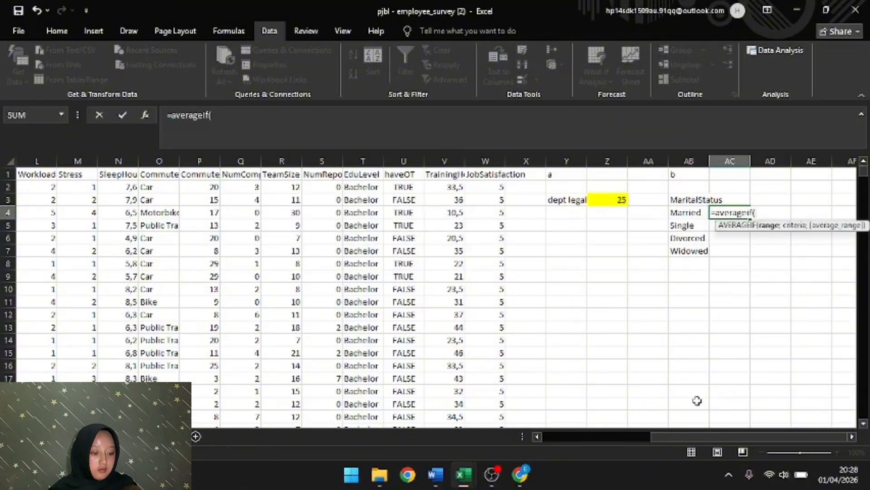
left_click_drag(735, 433, 559, 449)
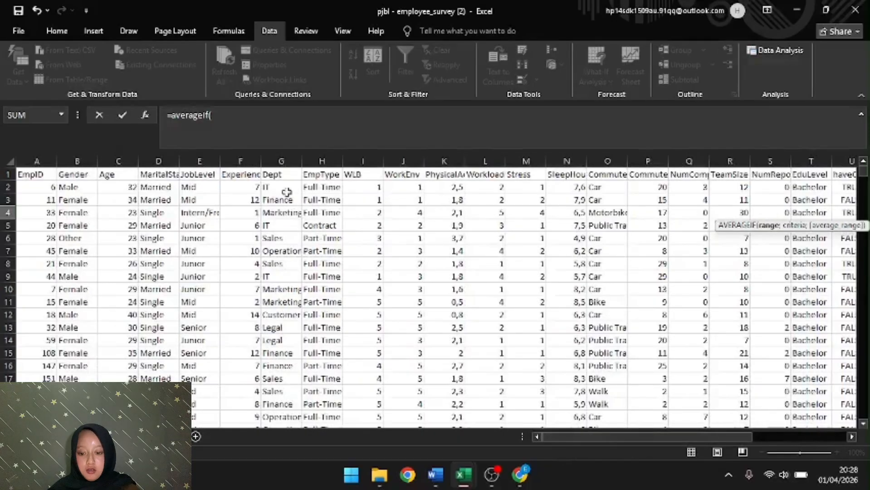
left_click(164, 160)
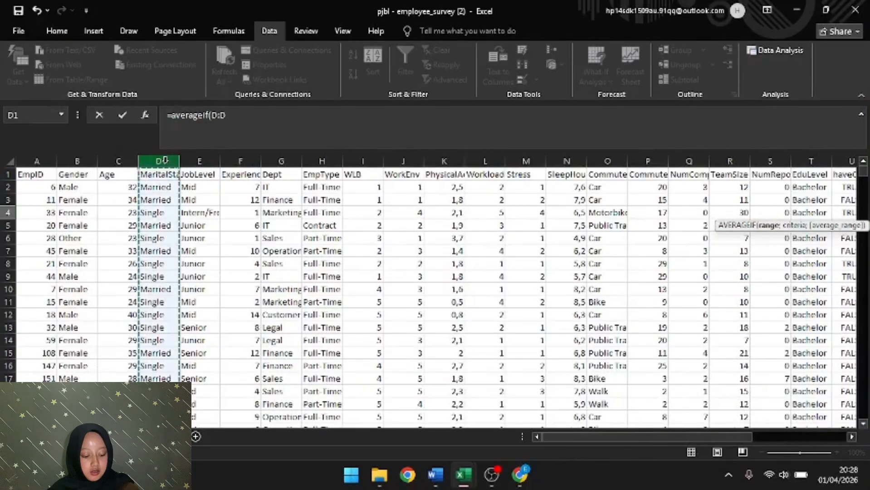
type(";")
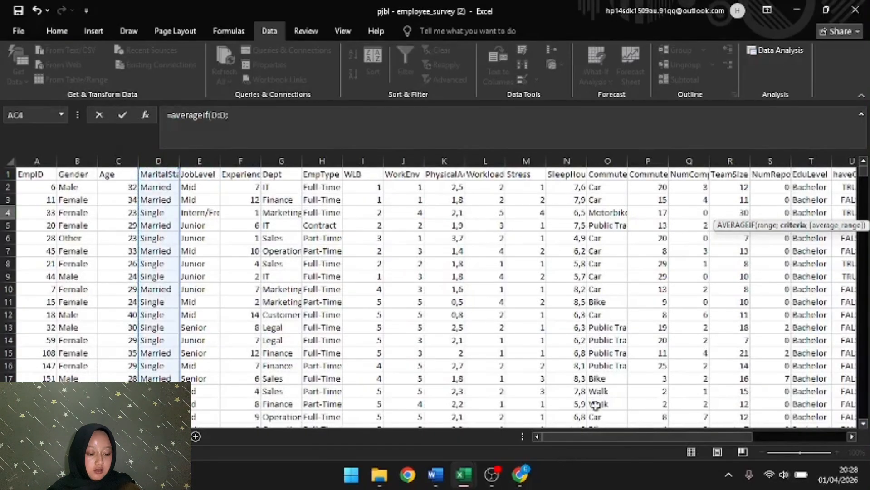
Step: Use cell AB4 as the AVERAGEIF criterion and the Experience column F:F as the average range, and complete the formula
left_click_drag(596, 436, 738, 434)
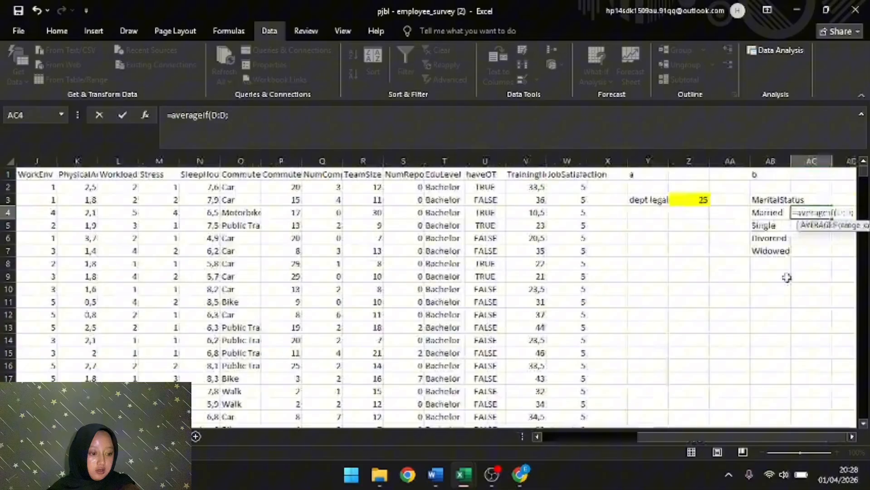
left_click(767, 213)
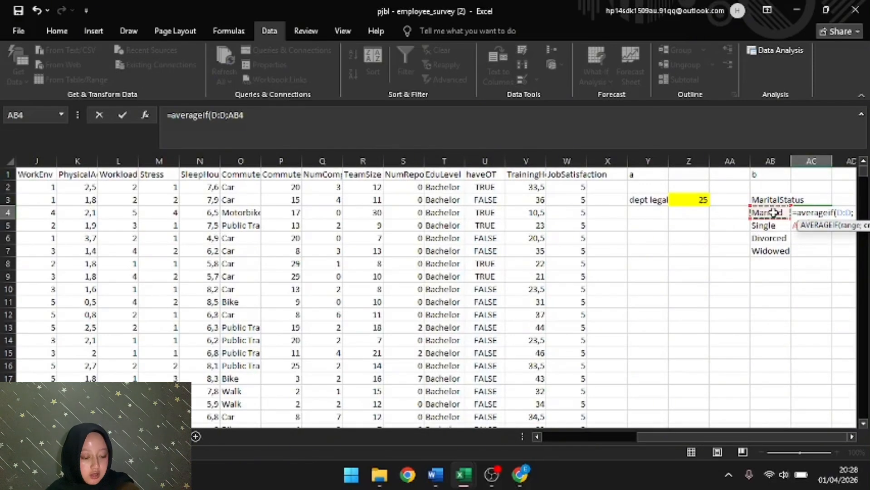
type(";")
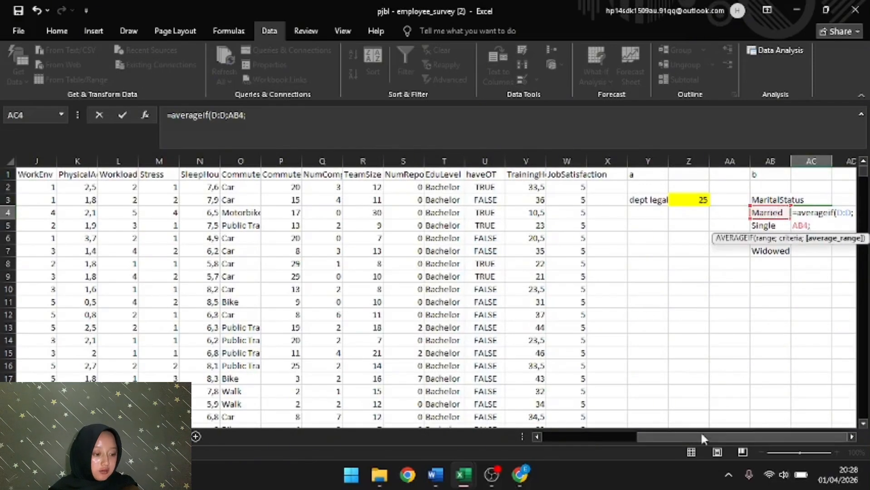
left_click_drag(686, 436, 571, 442)
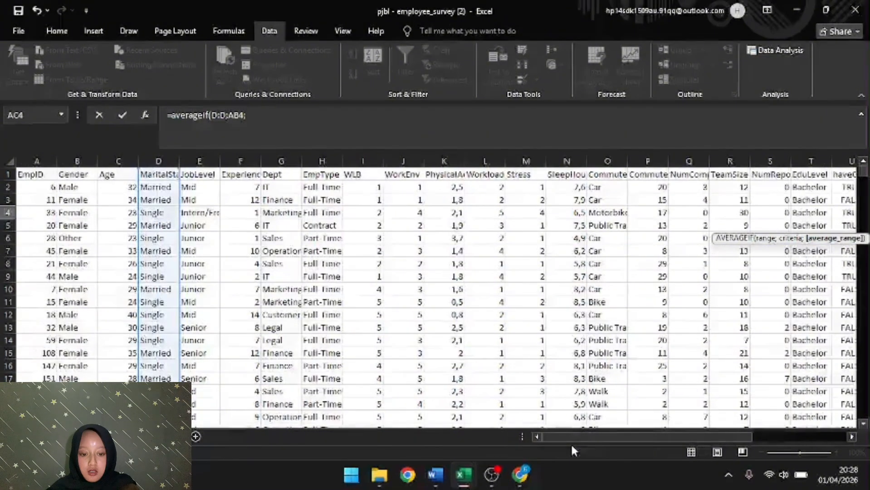
left_click(238, 160)
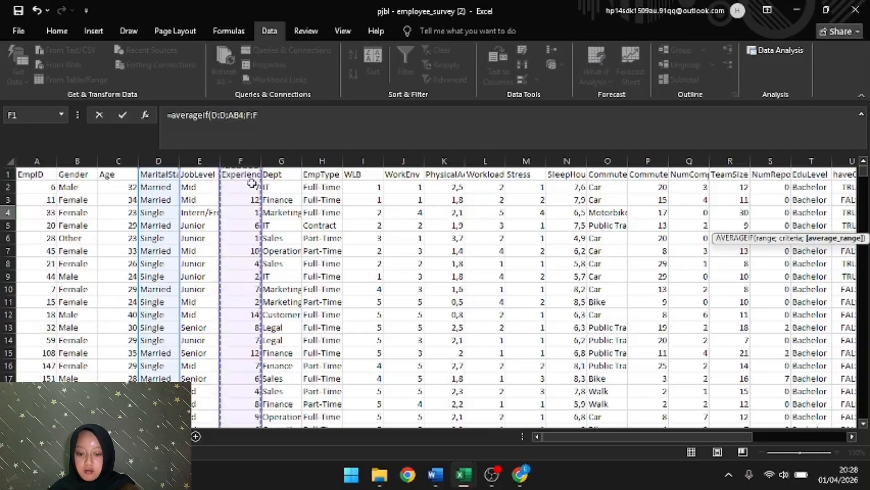
key("Return")
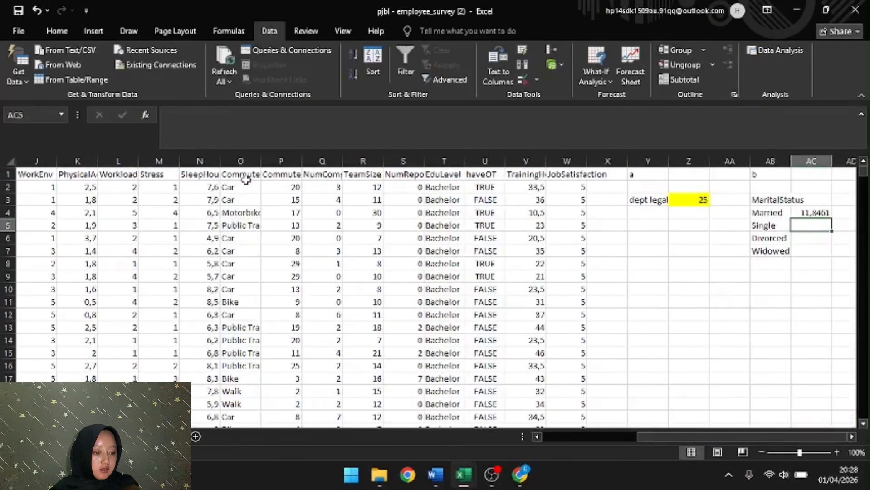
Step: Fill the AVERAGEIF formula from AC4 down to AC7 for the Single, Divorced and Widowed rows
left_click(804, 212)
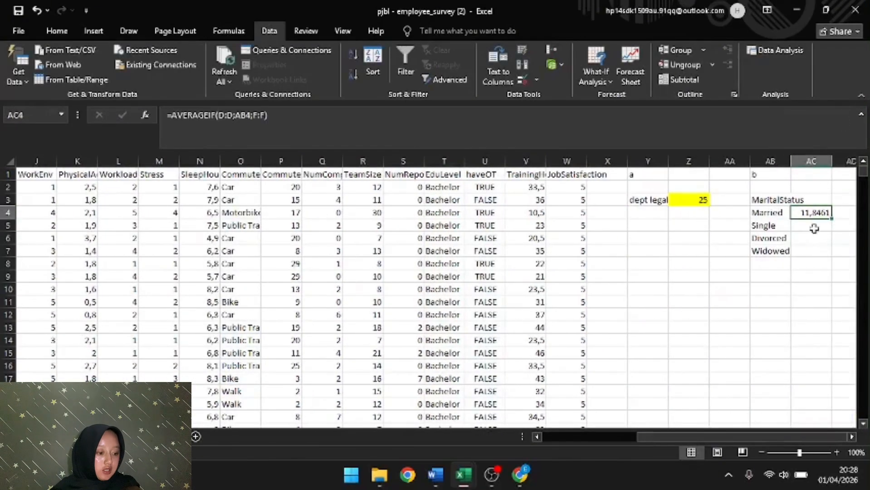
left_click_drag(809, 238, 832, 257)
left_click(797, 211)
left_click(798, 275)
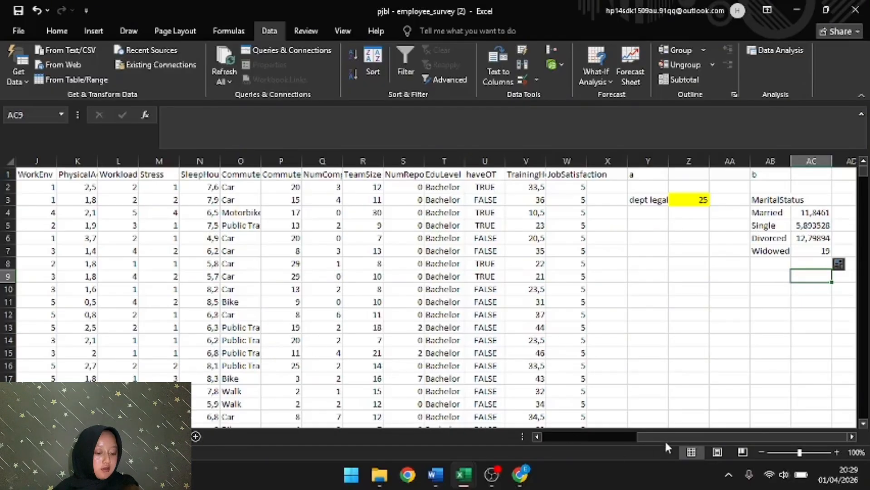
Step: Highlight the Widowed average in AC7 and the Single average in AC5 with yellow fill
scroll(834, 431, "right", 2)
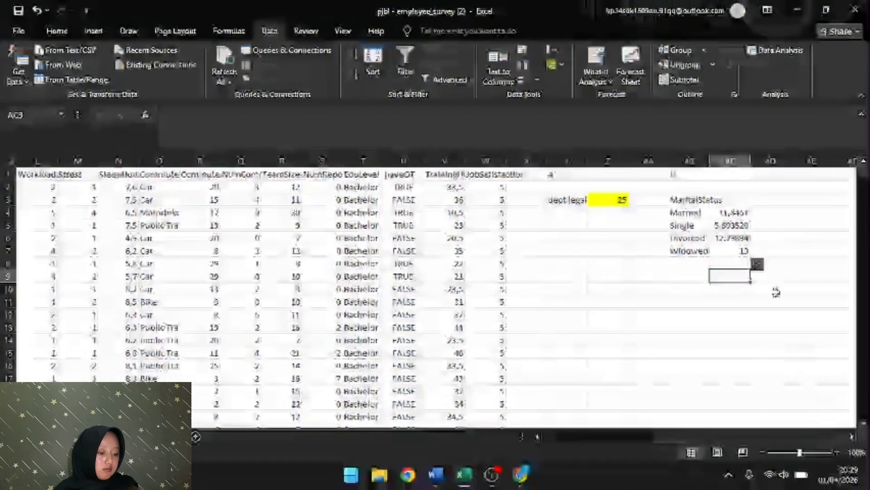
left_click(732, 248)
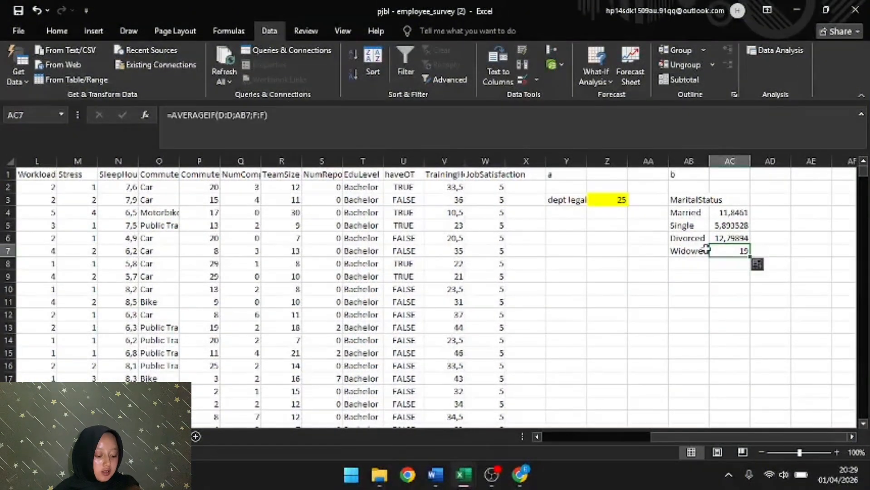
left_click(56, 30)
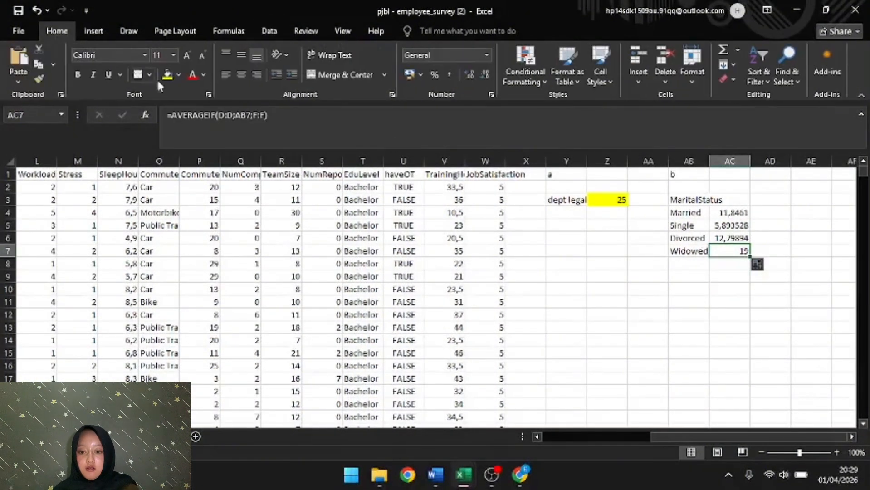
left_click(164, 75)
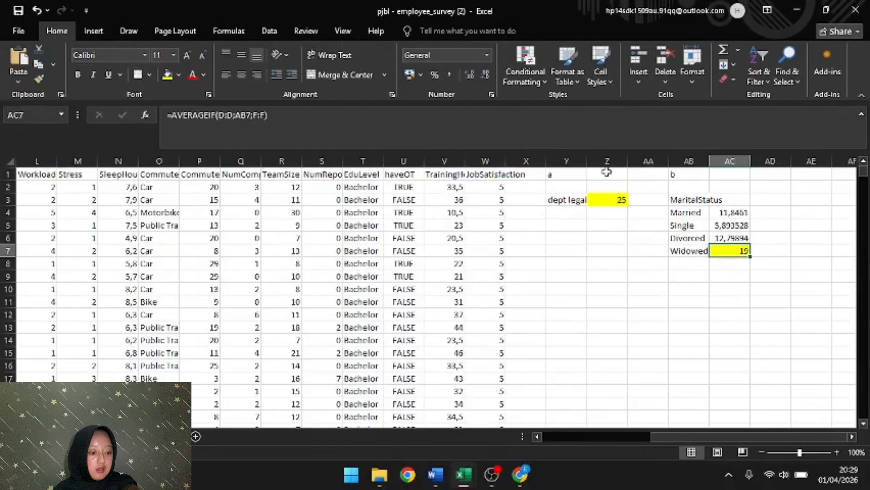
left_click(713, 223)
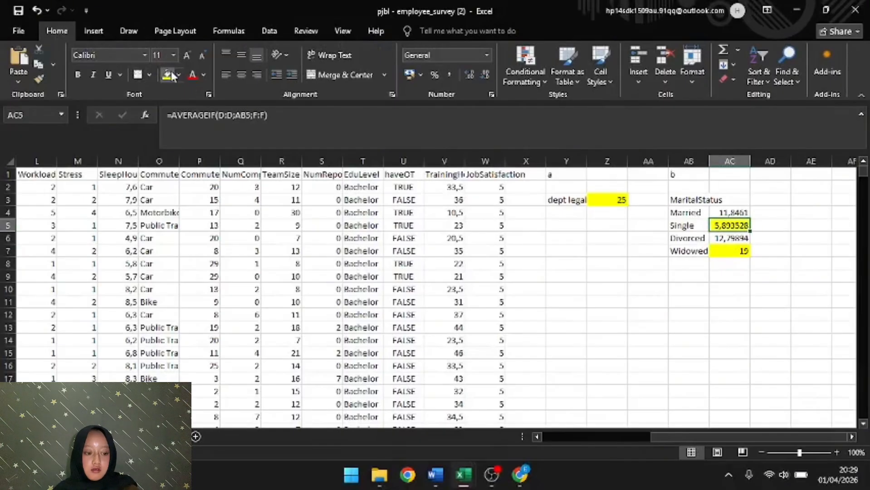
left_click(778, 226)
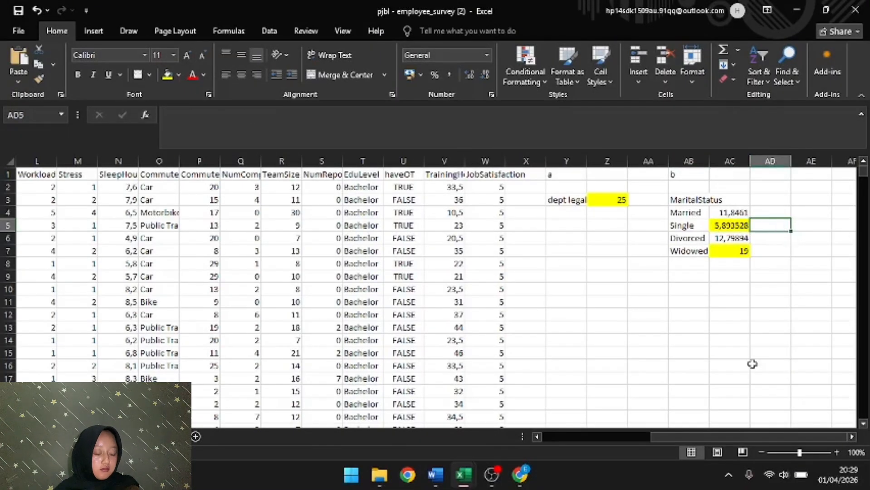
Step: Label cell AE1 with the question heading c
scroll(853, 435, "right", 3)
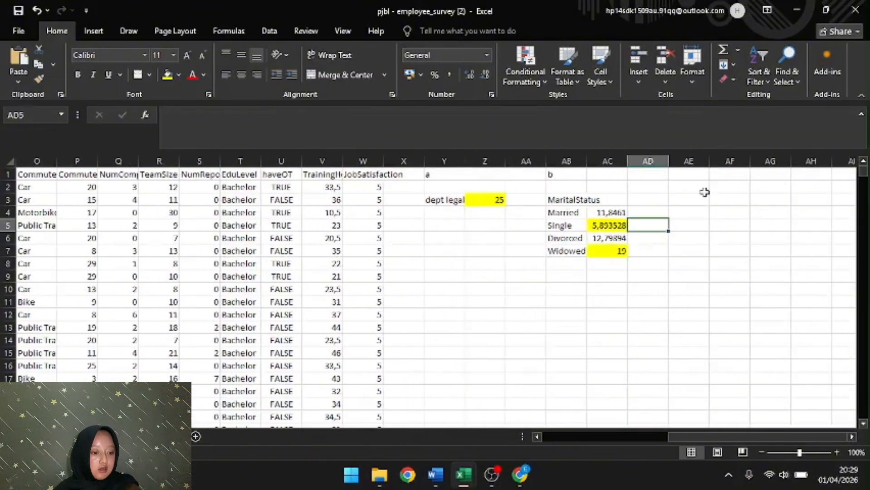
left_click(687, 174)
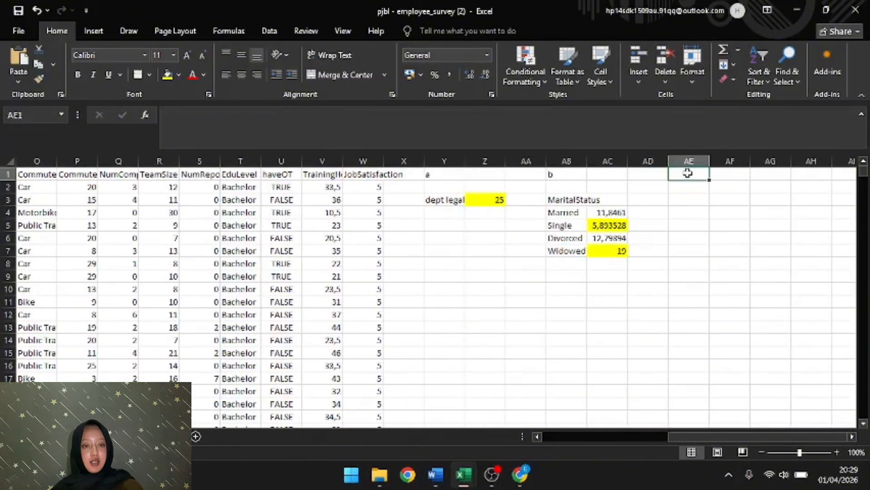
type("c")
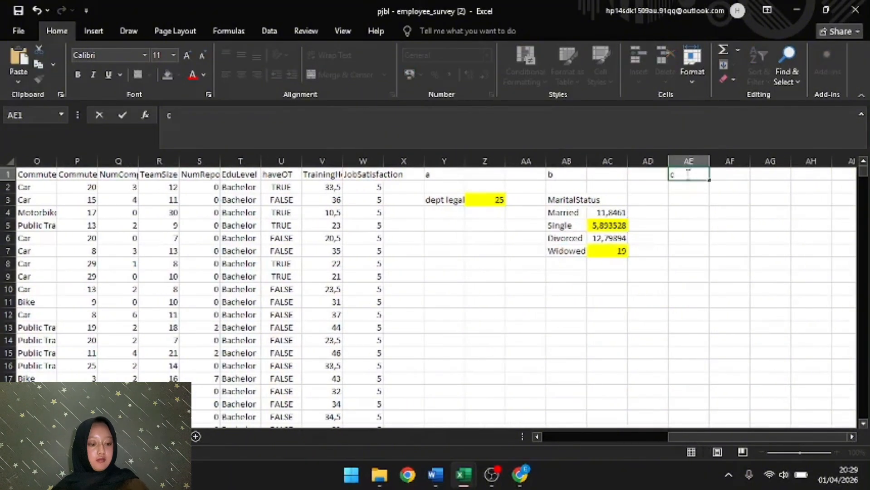
left_click(681, 201)
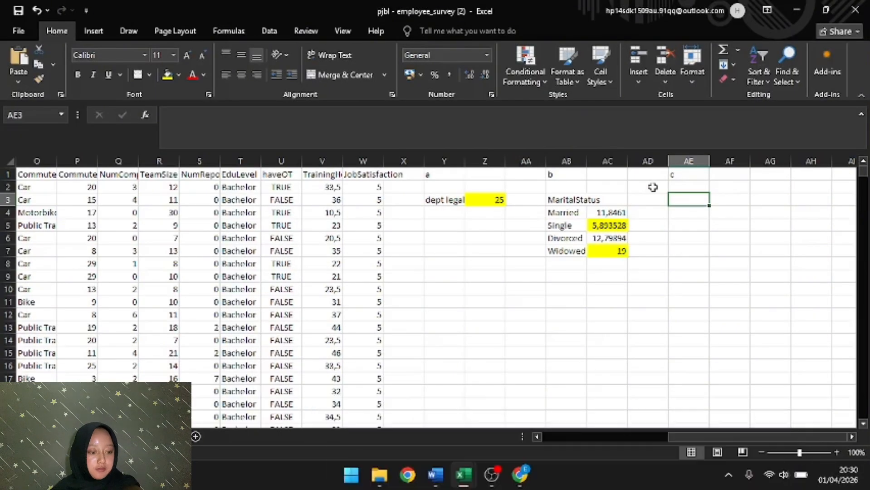
Step: Start an Advanced Filter from cell AE3, set to copy to another location with unique records only
left_click_drag(729, 247, 690, 250)
left_click(688, 196)
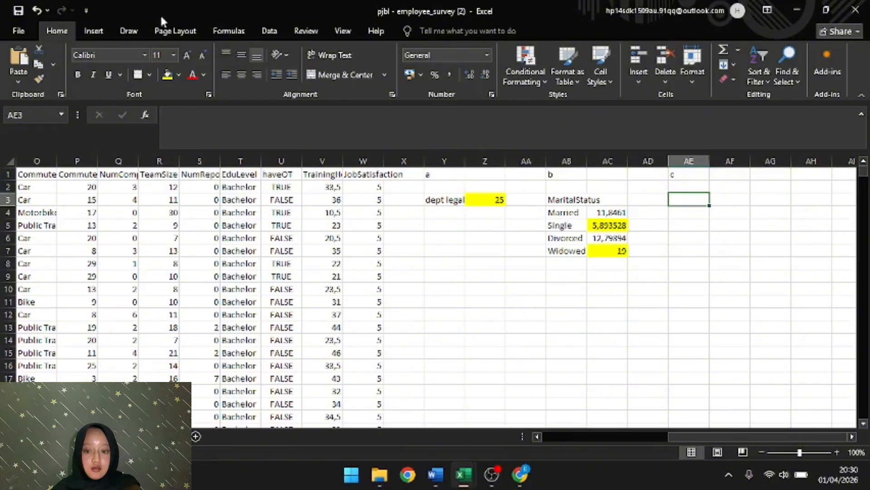
left_click(269, 32)
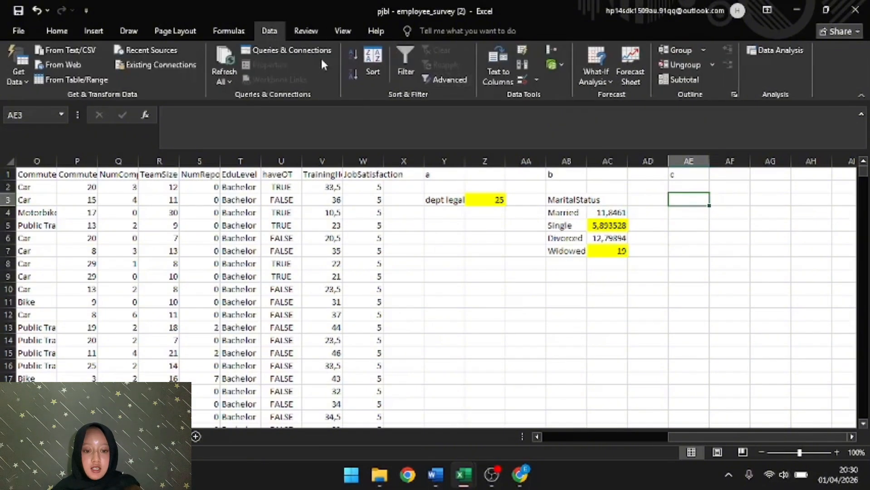
left_click(455, 80)
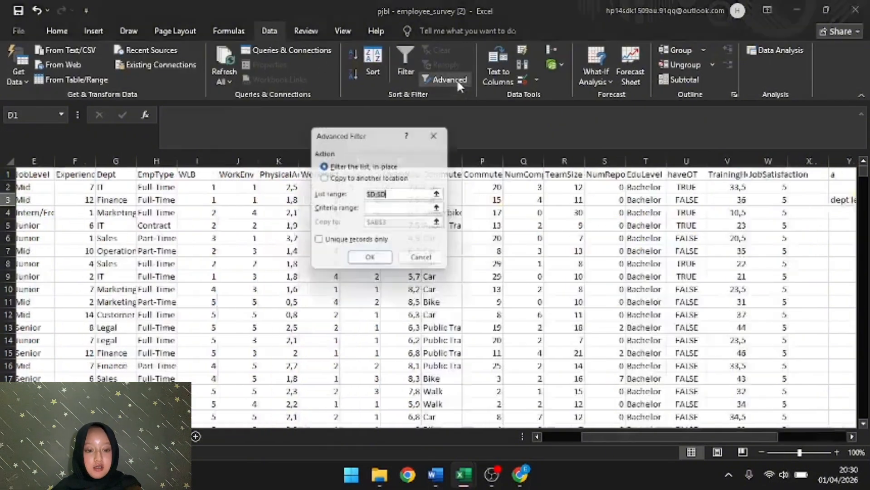
left_click(323, 178)
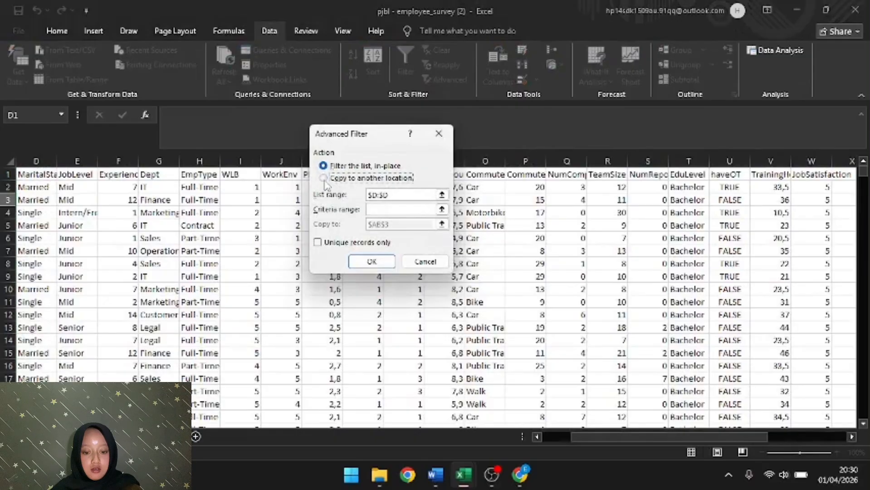
left_click(318, 243)
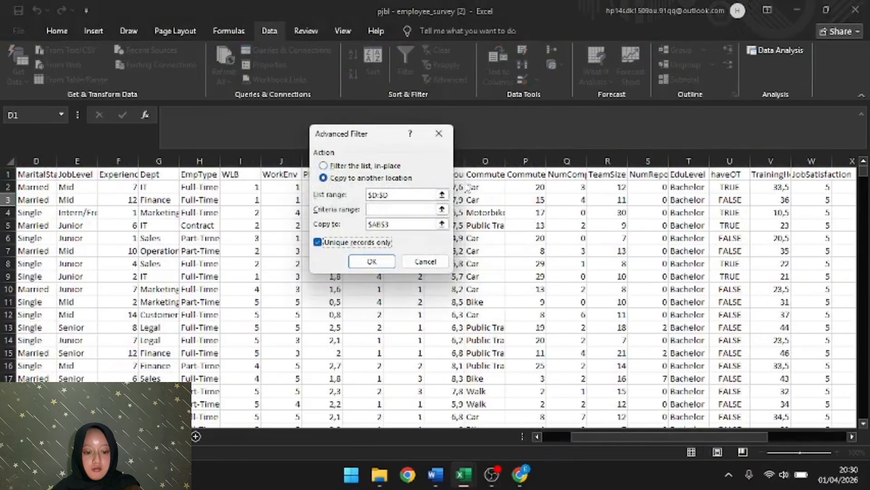
Step: Set the Advanced Filter's list range to the JobLevel column E:E
left_click(443, 197)
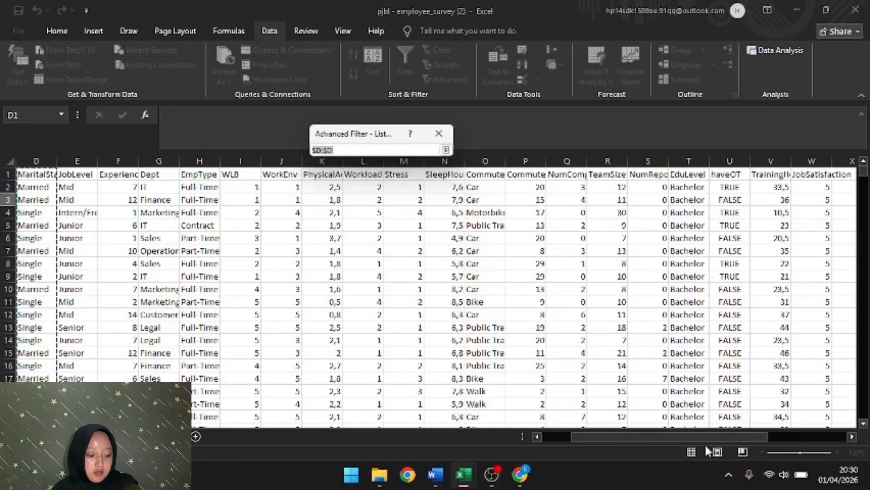
left_click_drag(695, 437, 666, 437)
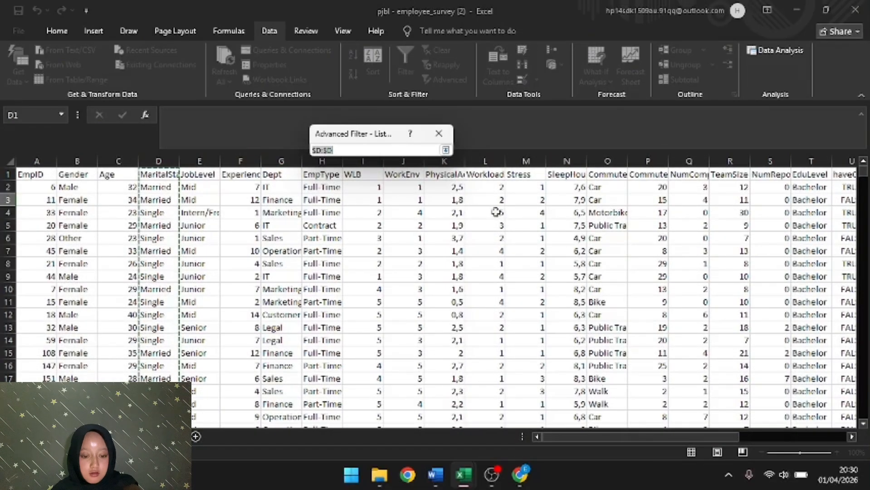
left_click(199, 161)
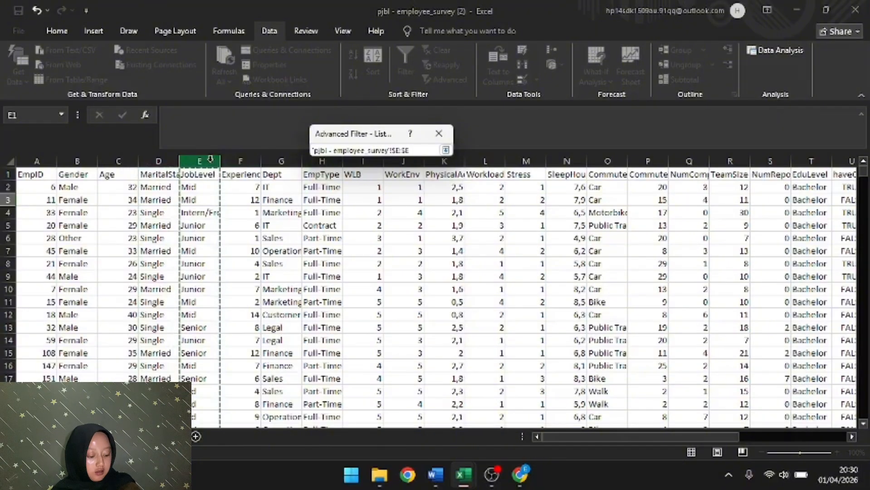
key("Return")
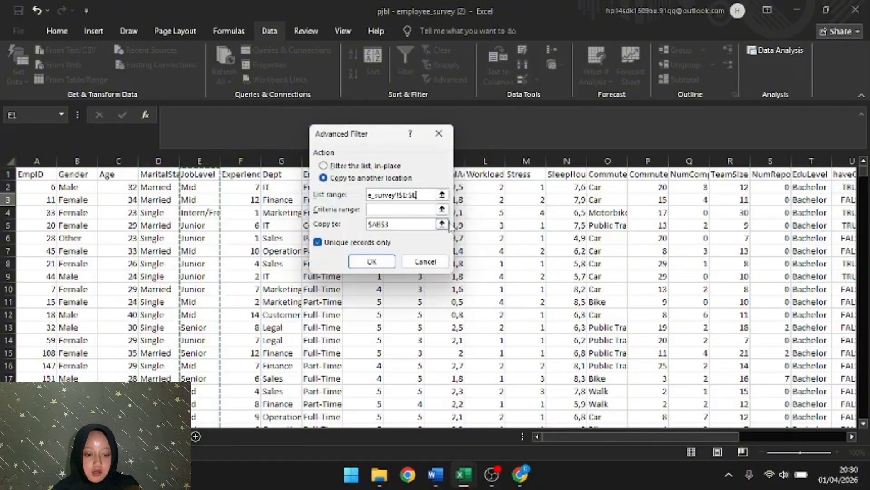
Step: Set cell AE3 as the filter's copy destination and extract the unique job levels there
left_click(441, 224)
left_click_drag(643, 438, 858, 438)
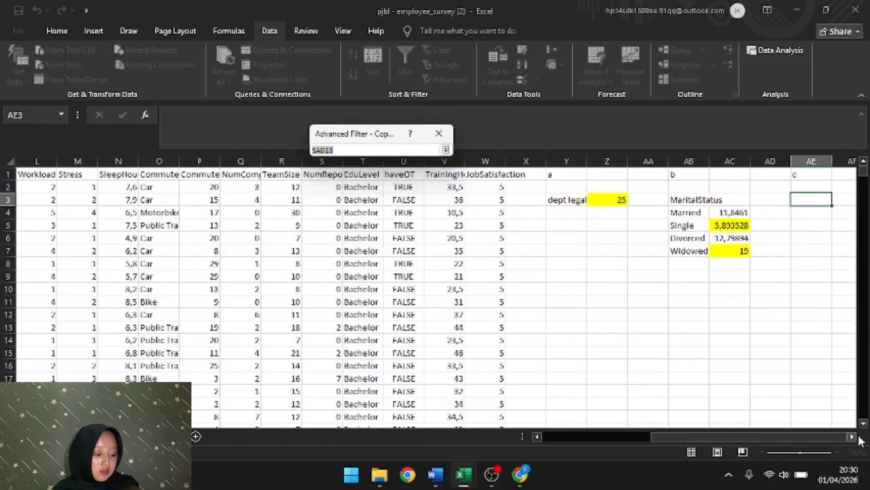
left_click(811, 199)
key("Return")
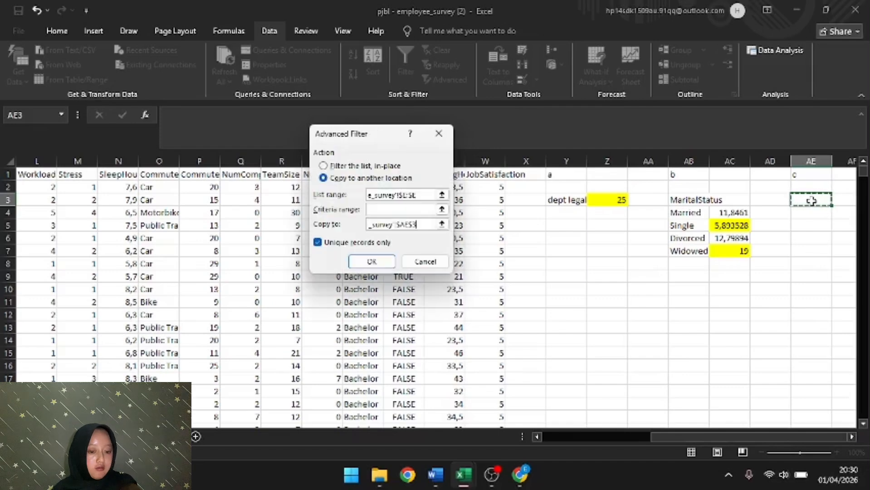
key("Return")
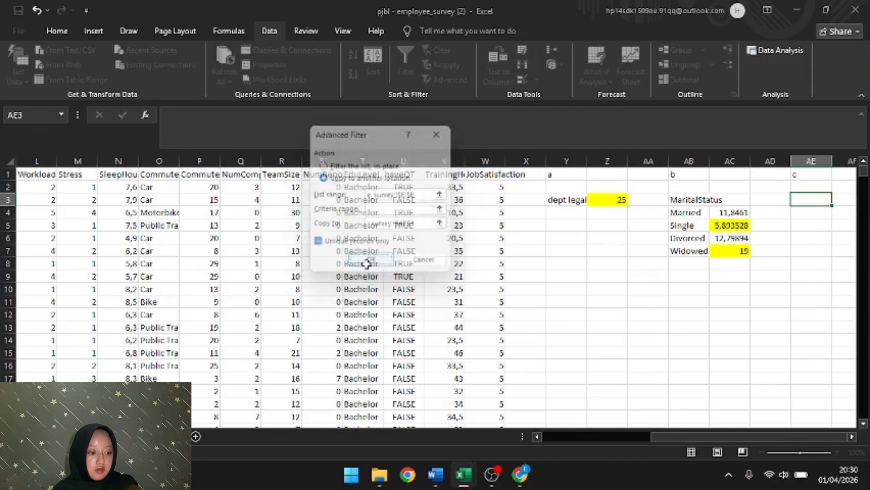
Step: Review the extracted job levels listed in column AE under the heading c
left_click(850, 437)
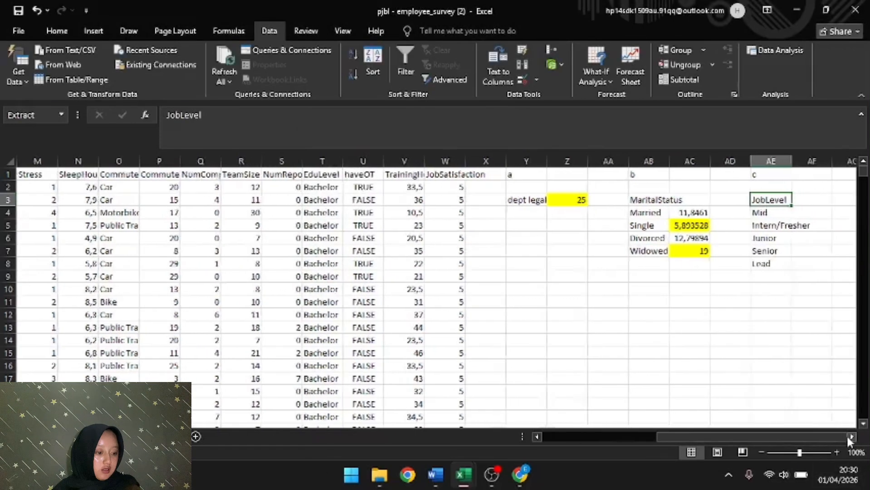
left_click(851, 436)
left_click(850, 437)
left_click(703, 212)
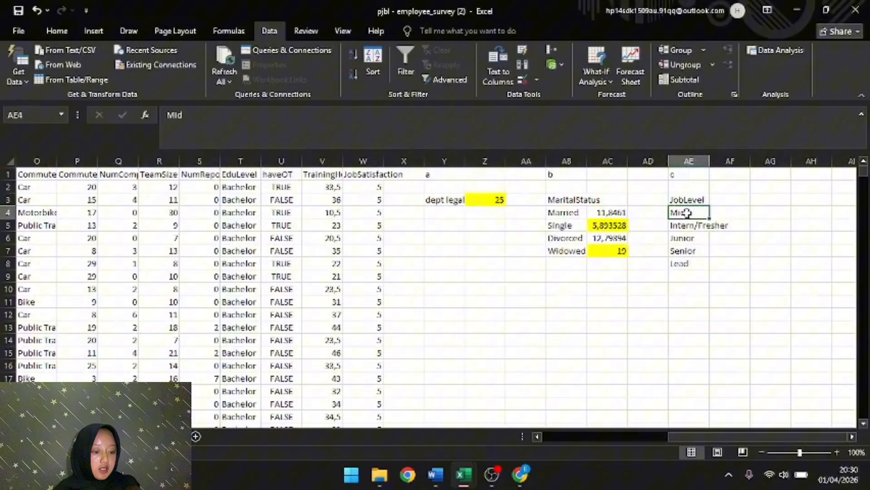
left_click(705, 227)
left_click(701, 238)
left_click(698, 252)
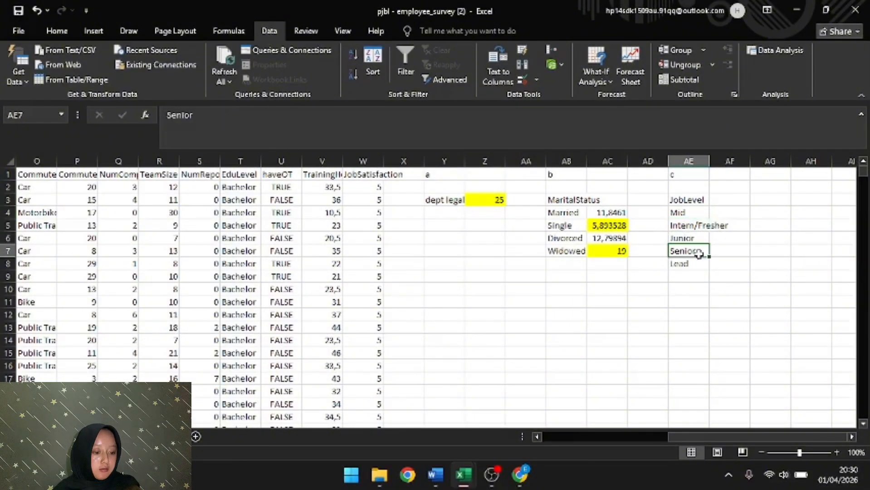
Step: Start an AVERAGEIF formula in cell AF4 beside Mid, with the JobLevel column E:E as the range
left_click(726, 210)
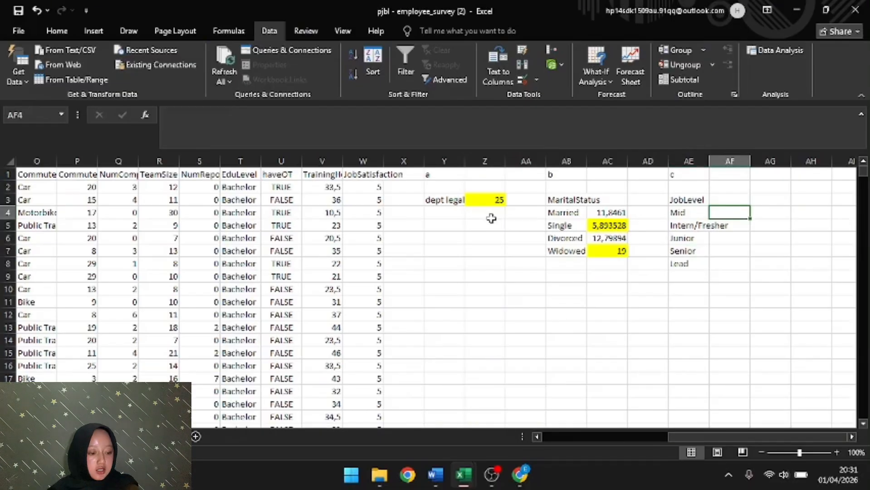
type("=av")
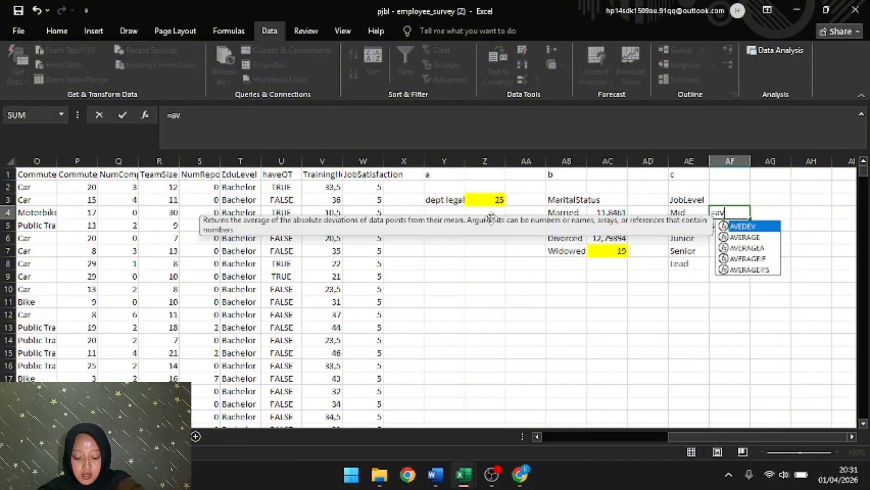
type("erageif")
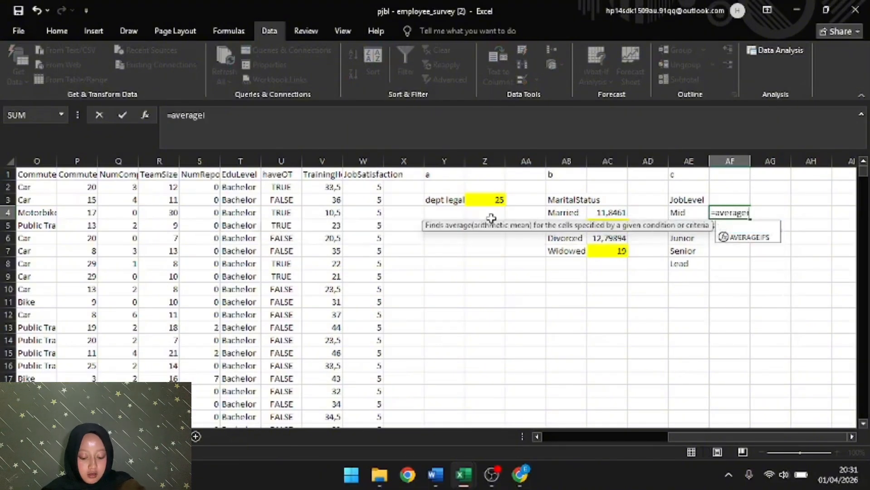
type("(")
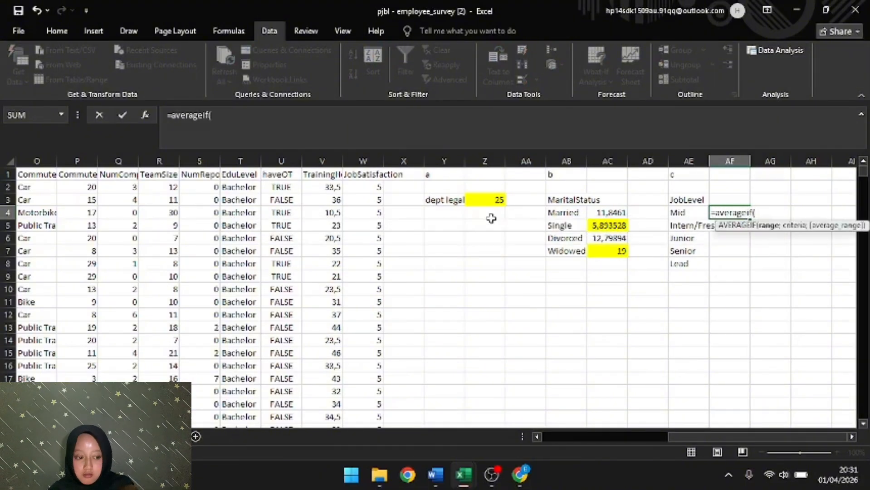
left_click_drag(678, 438, 495, 438)
left_click(186, 161)
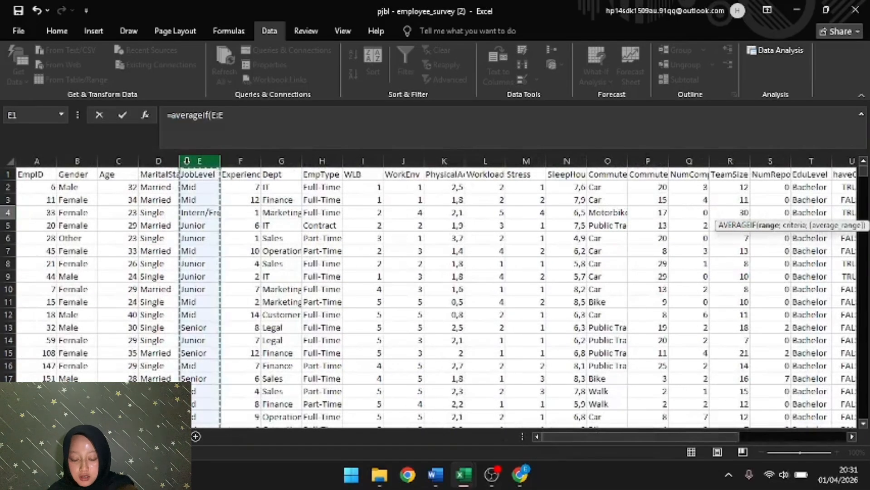
type(";")
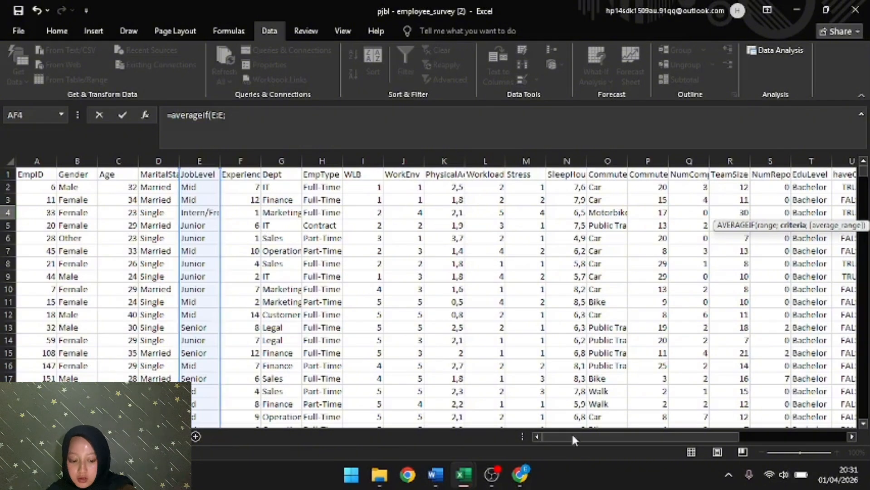
Step: Complete the AVERAGEIF formula in AF4 with cell AE4 as the criteria and the WLB column I:I as the average range
left_click_drag(575, 434, 684, 437)
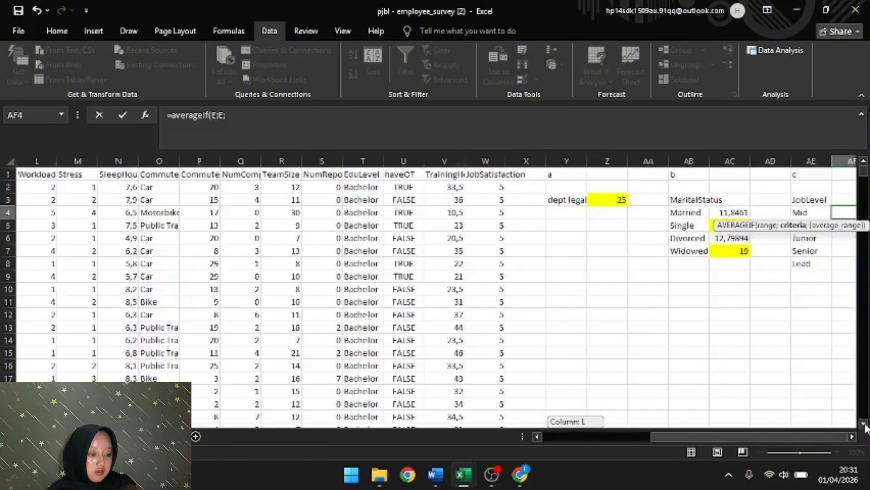
left_click(797, 213)
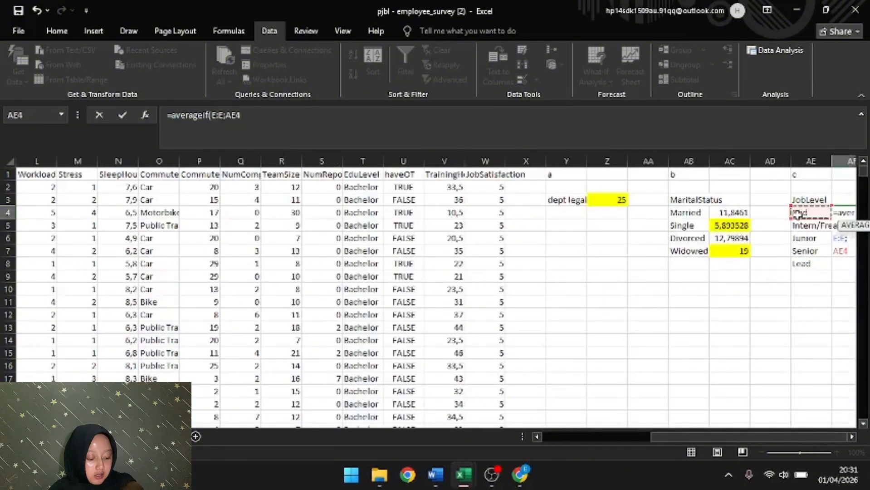
type(";")
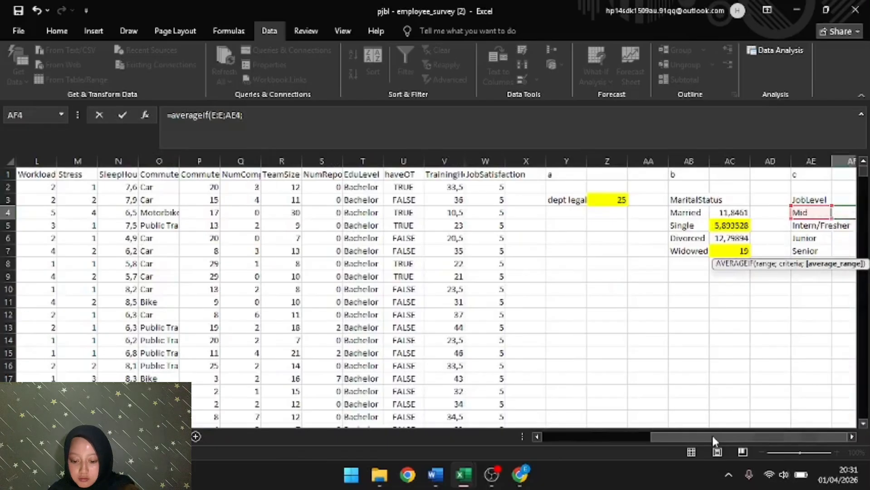
left_click_drag(711, 436, 625, 448)
left_click(291, 161)
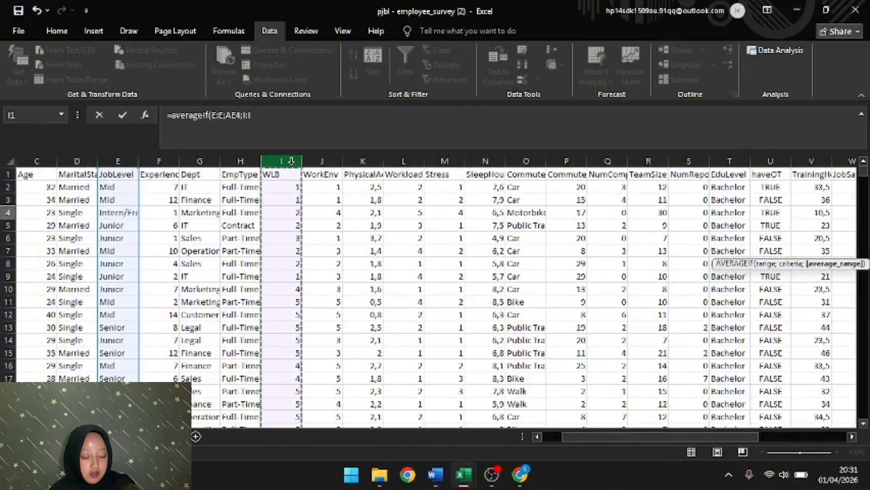
key("Return")
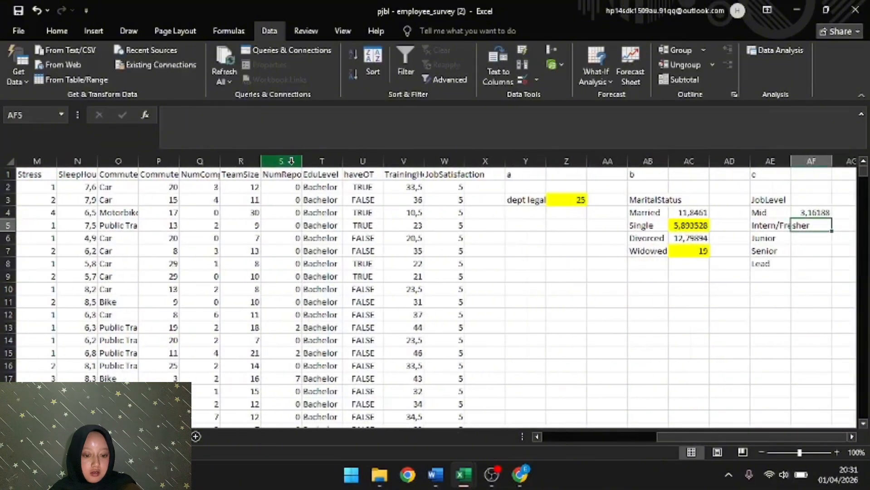
Step: Fill the AVERAGEIF formula in AF4 down to AF8 for the remaining job levels
left_click(811, 249)
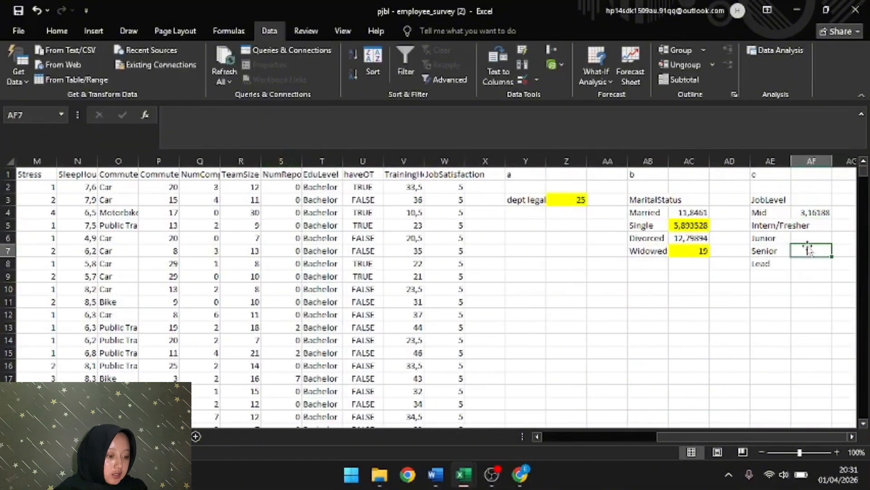
left_click(822, 227)
left_click(820, 213)
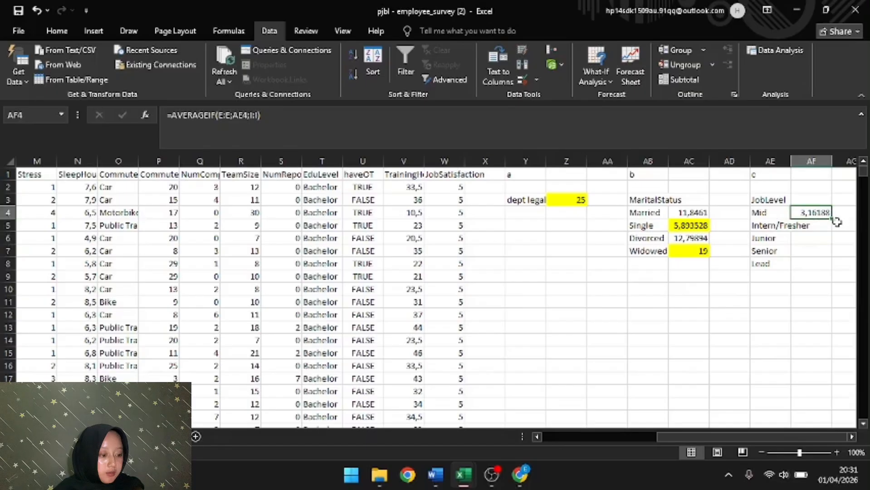
left_click_drag(831, 221, 829, 270)
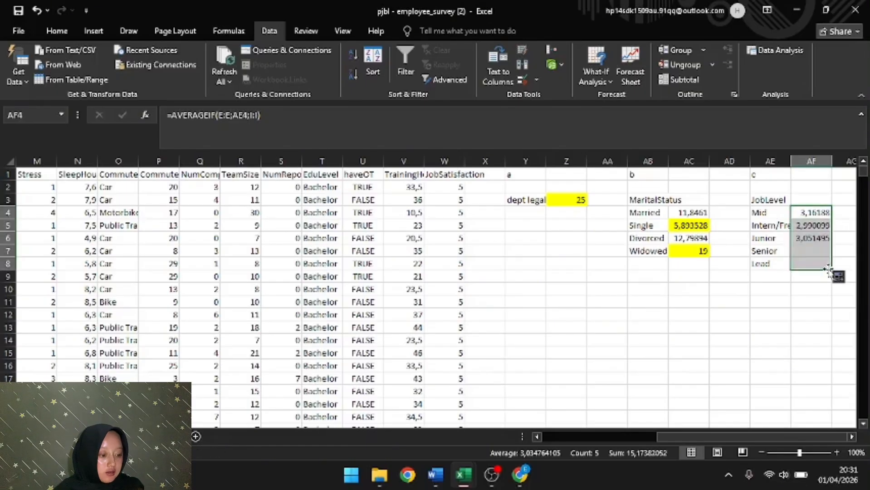
left_click(772, 289)
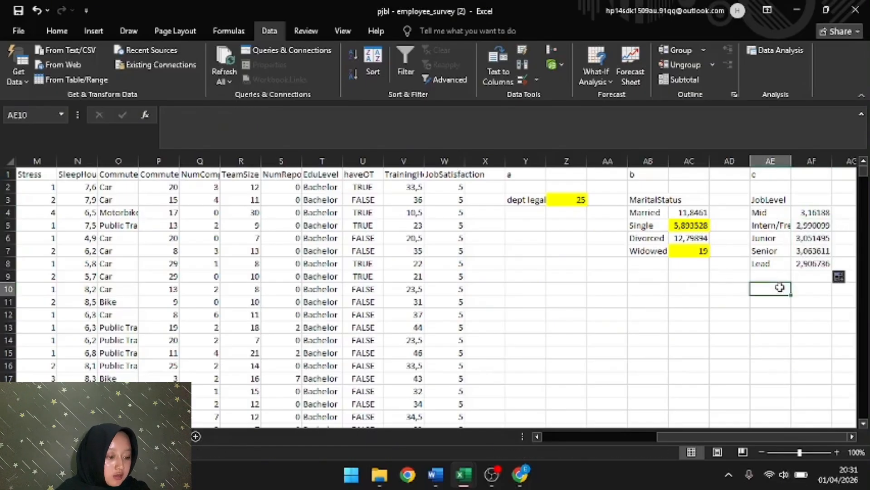
Step: Enter the heading WLB in cell AF3 above the averages
left_click(809, 249)
left_click(804, 196)
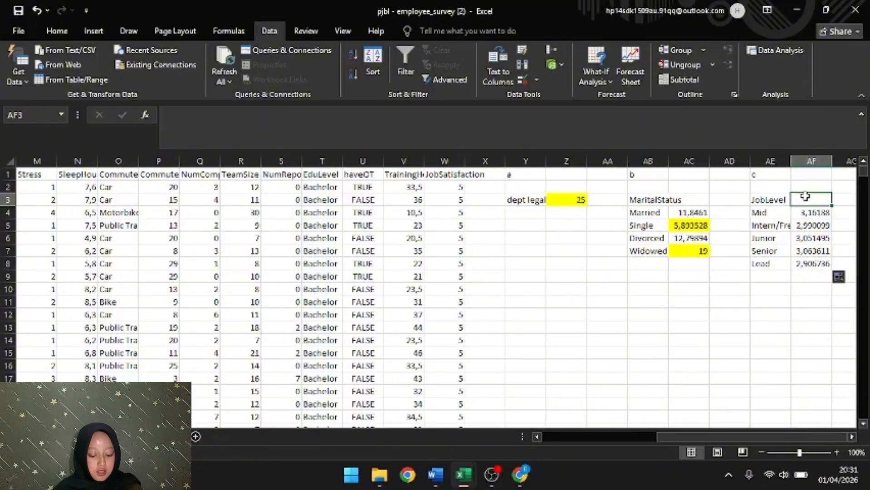
type("ELB")
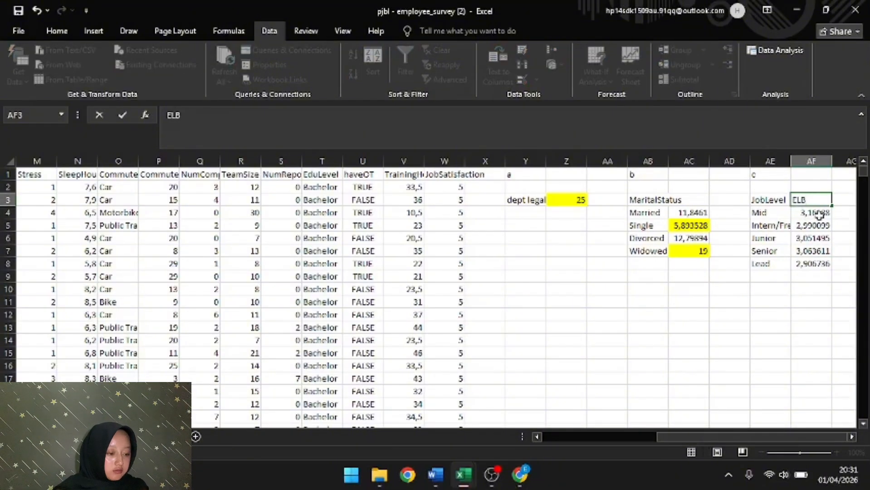
left_click(795, 202)
key("BackSpace")
type("w")
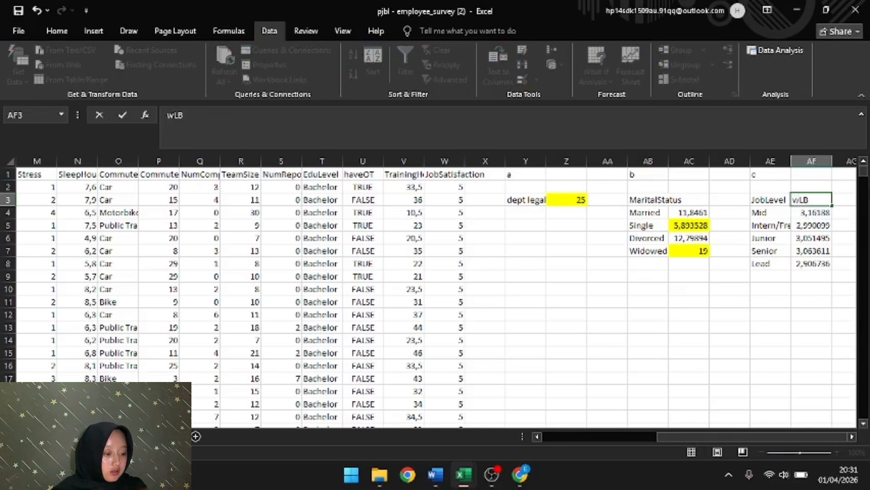
key("BackSpace")
type("W")
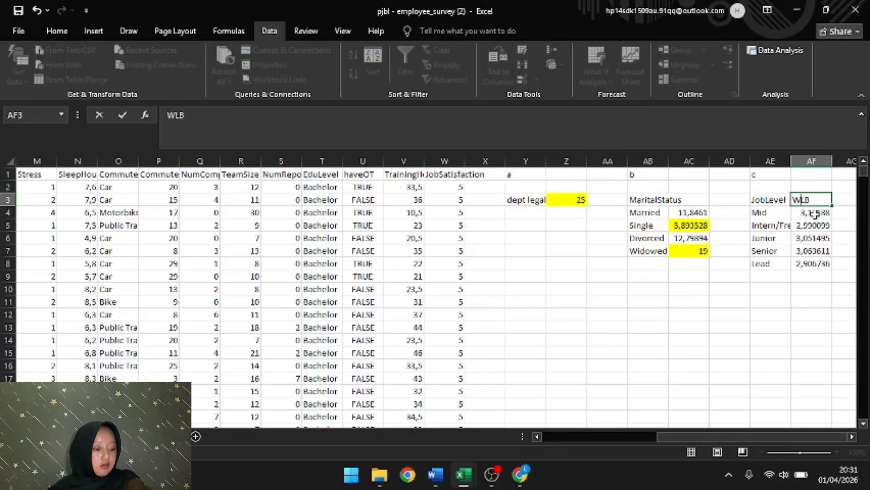
left_click(850, 201)
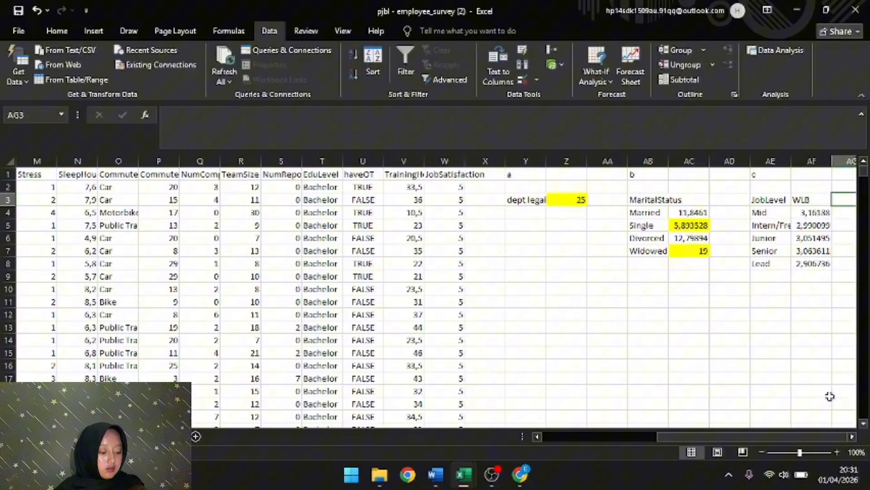
Step: Copy the PhysicalActivityHours header from K1 into cell AG3 beside the WLB heading
left_click(851, 436)
left_click(853, 436)
left_click(853, 436)
left_click(852, 436)
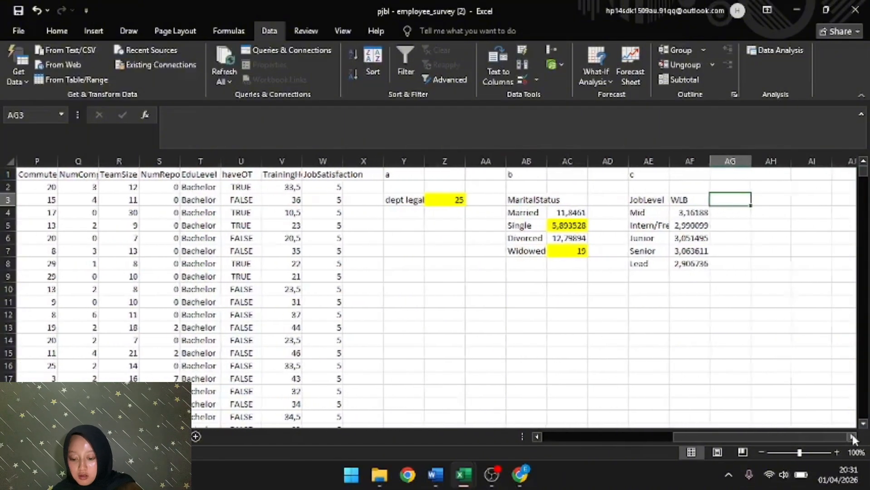
left_click_drag(713, 435, 649, 435)
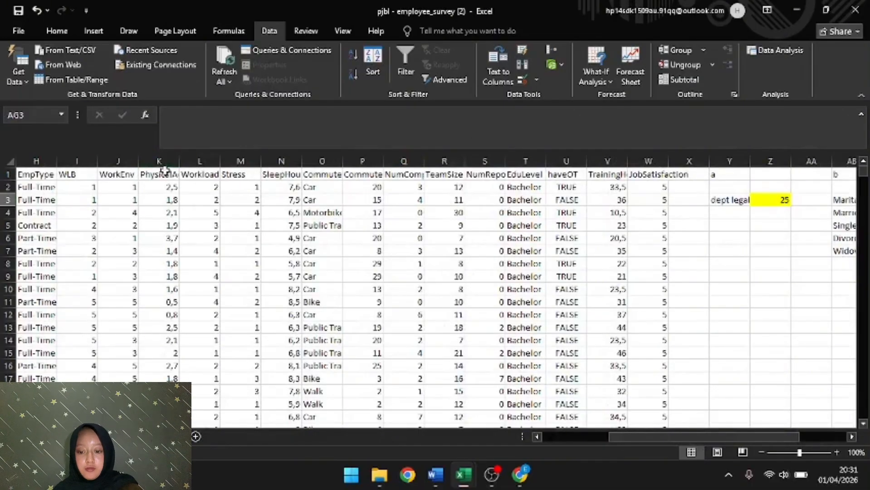
left_click(166, 175)
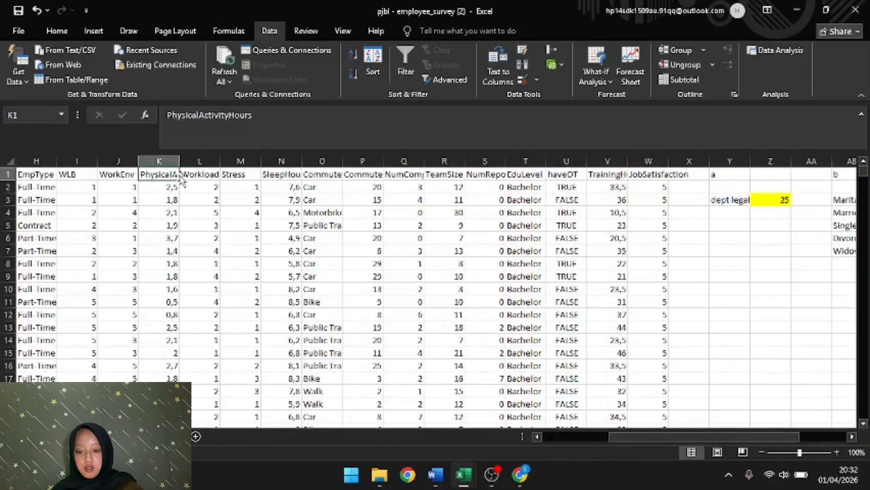
key("ctrl+c")
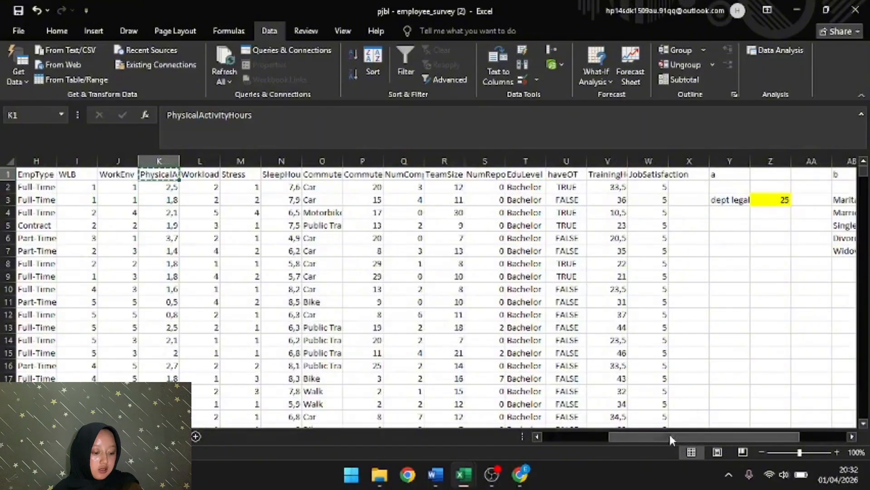
left_click_drag(671, 439, 825, 429)
left_click(838, 200)
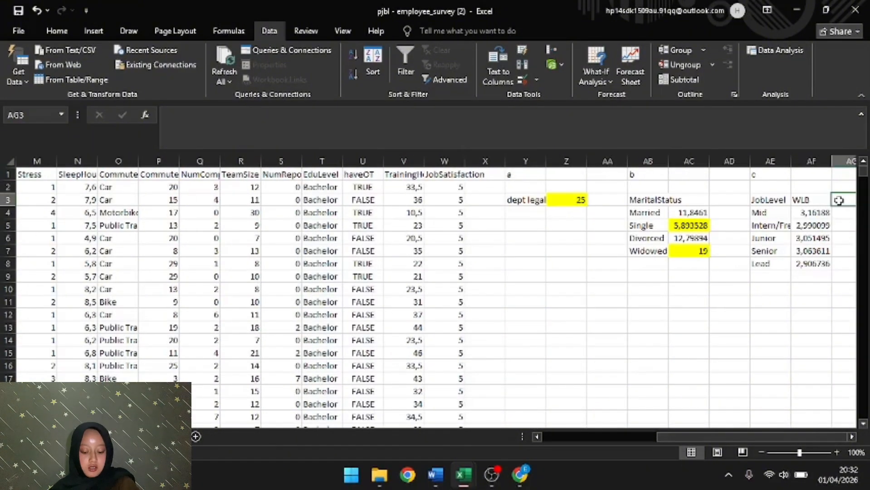
key("ctrl+v")
Step: Start an AVERAGEIF formula in cell AG4 with the JobLevel column E:E as the range
left_click(435, 215)
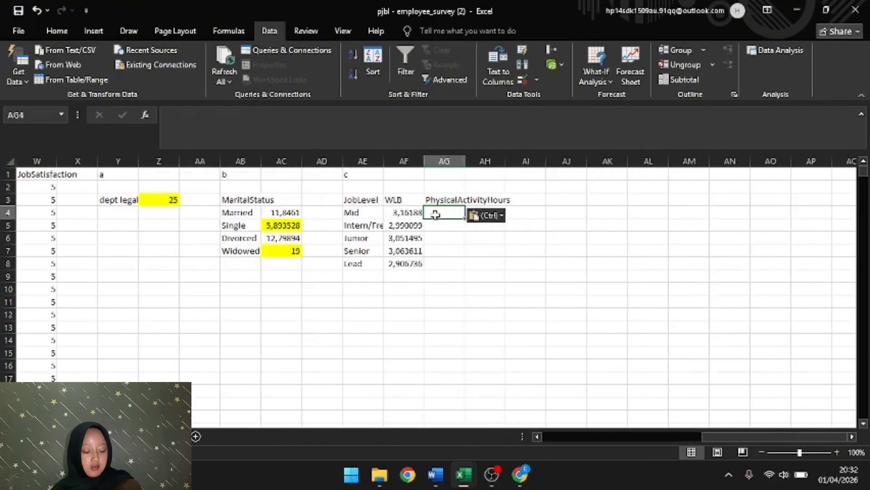
type("=a")
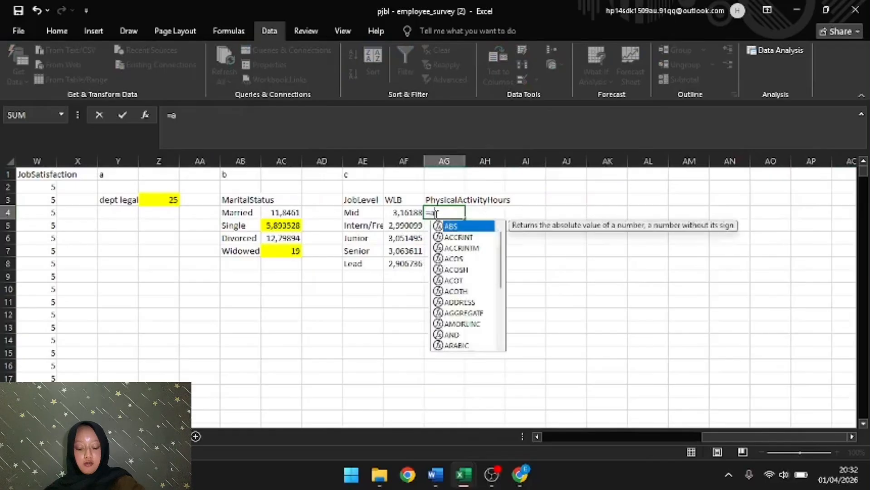
type("verga")
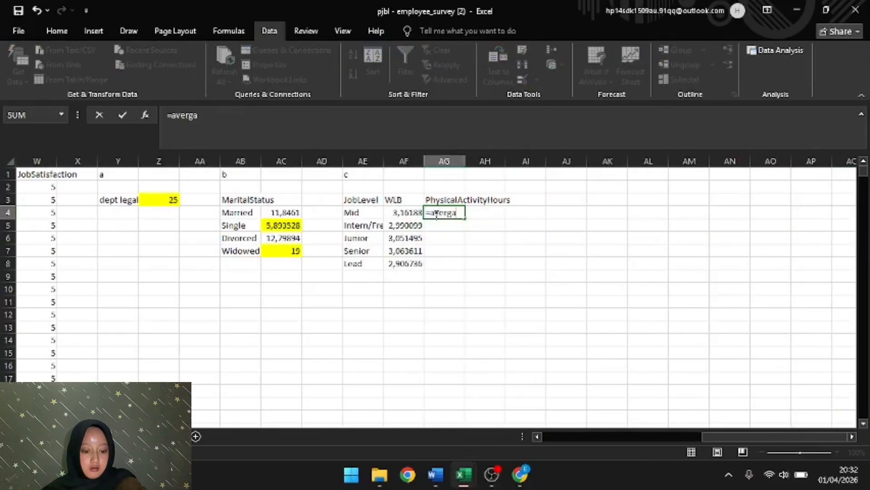
key("BackSpace")
key("BackSpace")
type("age")
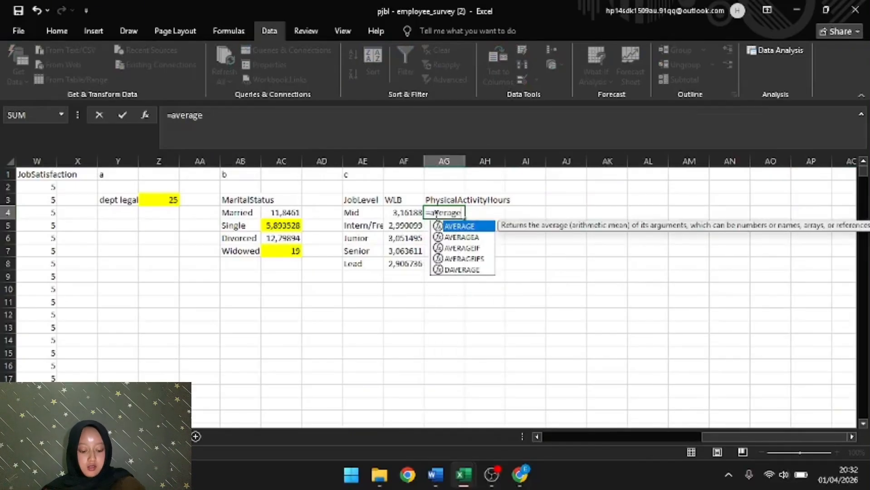
type("if")
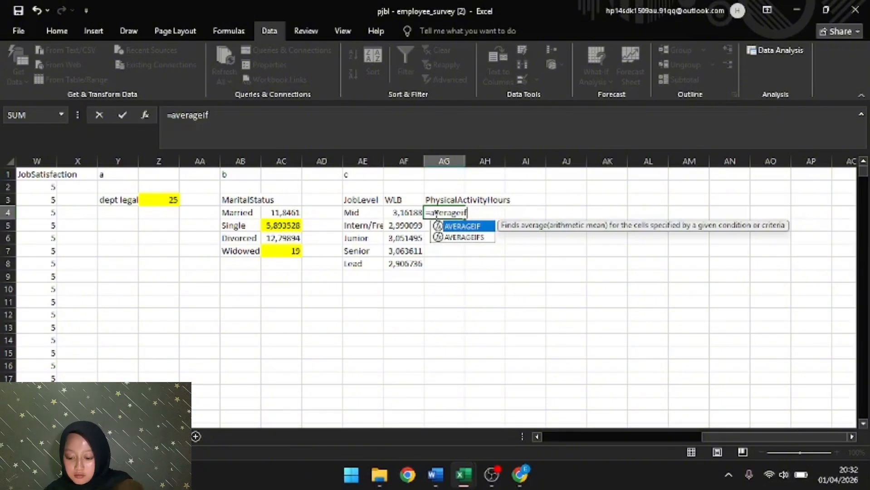
type("(")
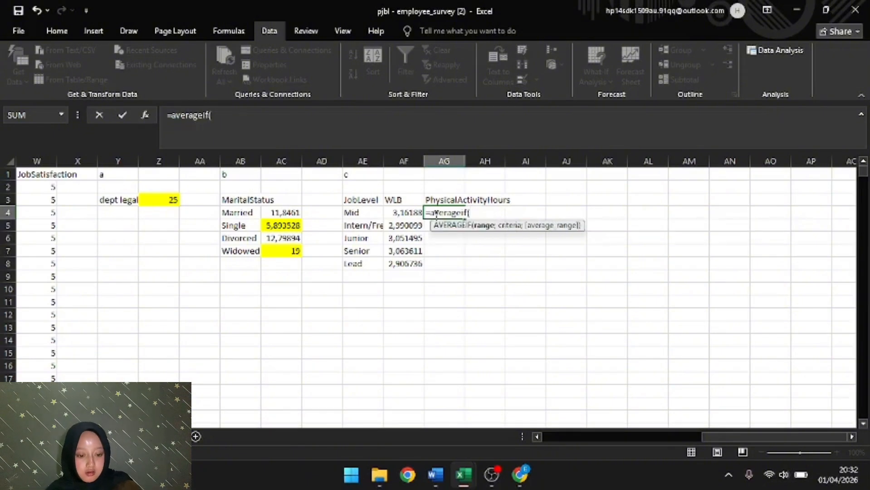
left_click_drag(735, 435, 540, 438)
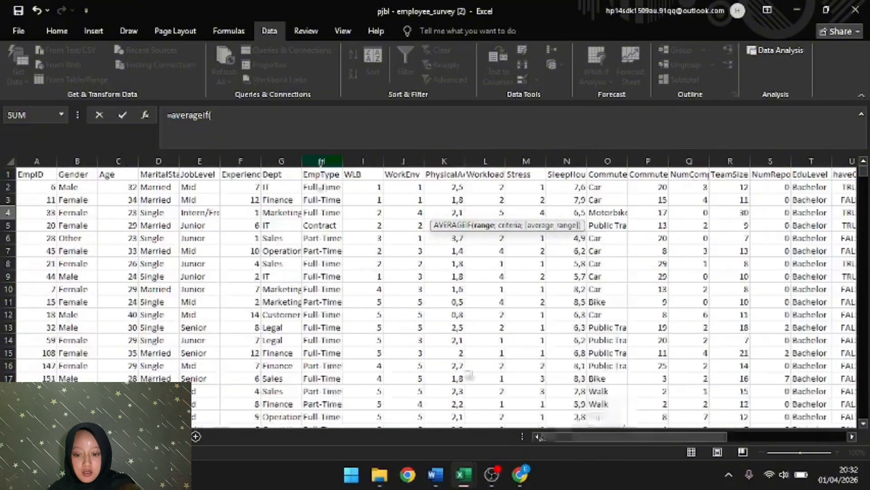
left_click(202, 161)
type(";")
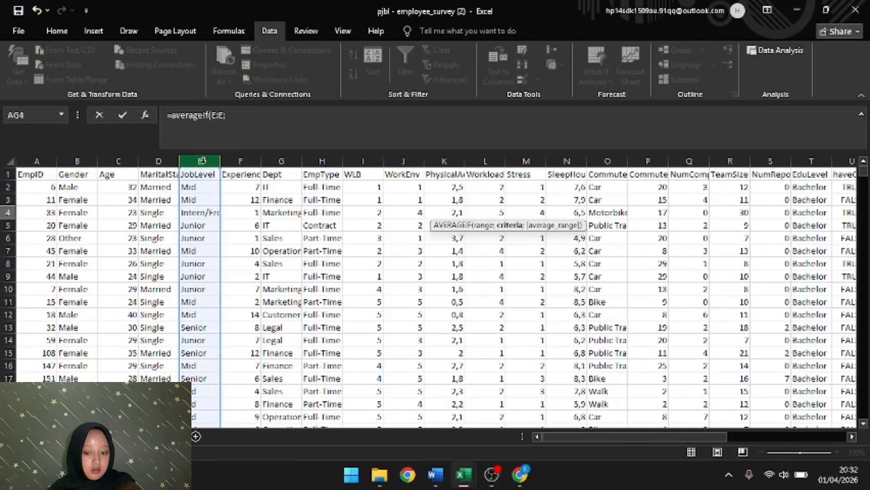
Step: Complete AG4's formula with criteria AE4 and the PhysicalActivityHours column K:K as the average range, and fill it down to AG8
left_click_drag(657, 436, 776, 435)
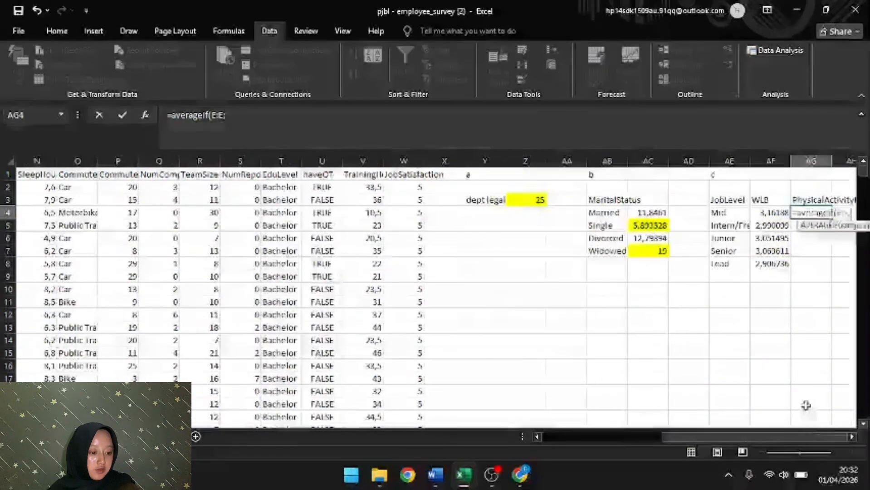
left_click(727, 210)
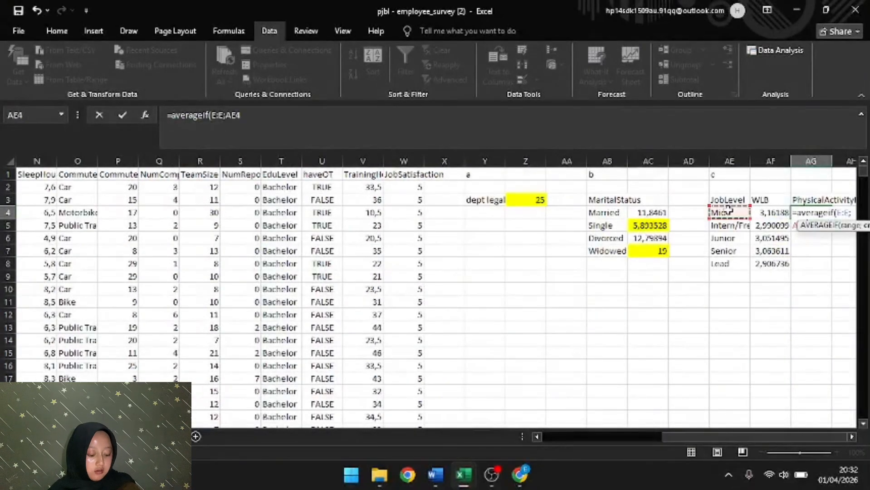
type(";")
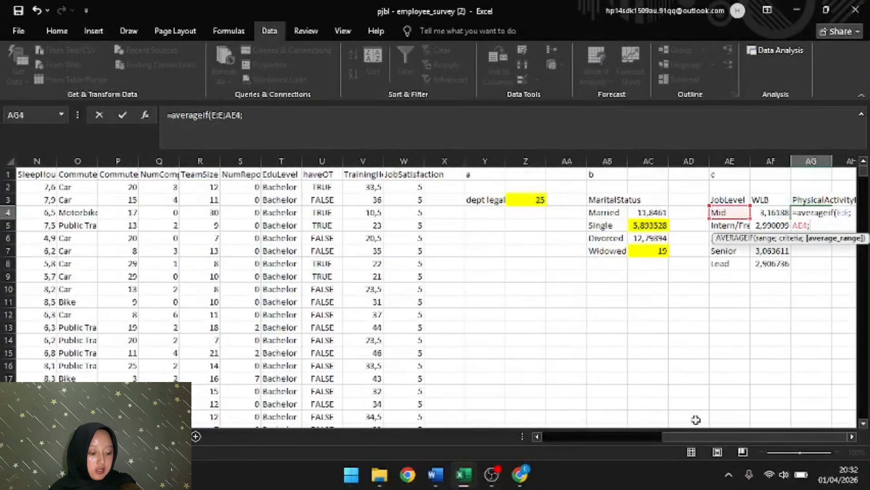
left_click_drag(693, 437, 628, 442)
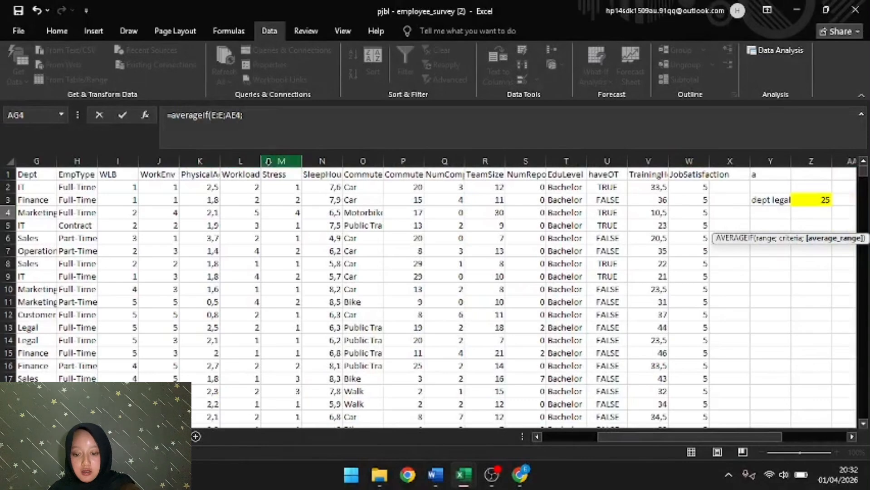
left_click(209, 162)
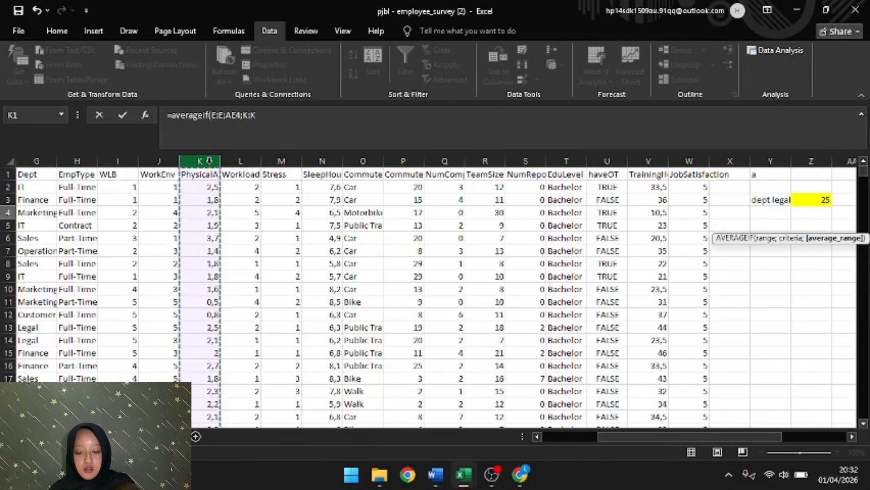
key("Return")
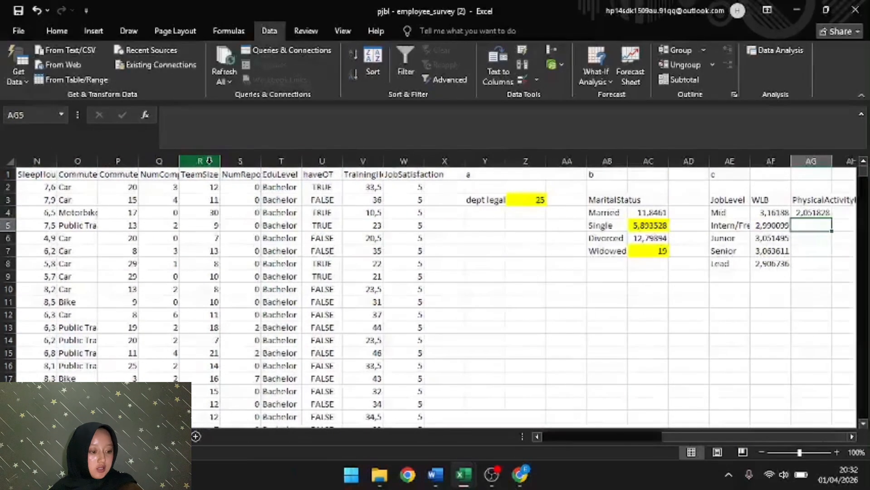
left_click(819, 213)
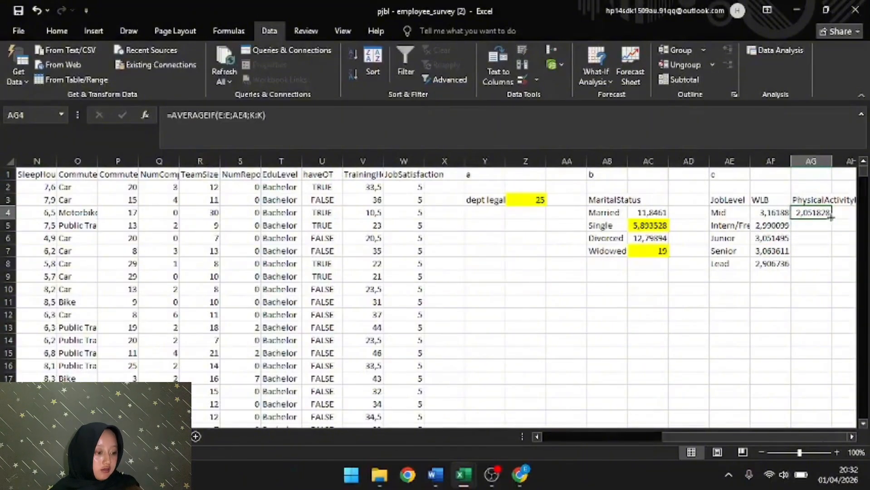
left_click_drag(830, 218, 828, 265)
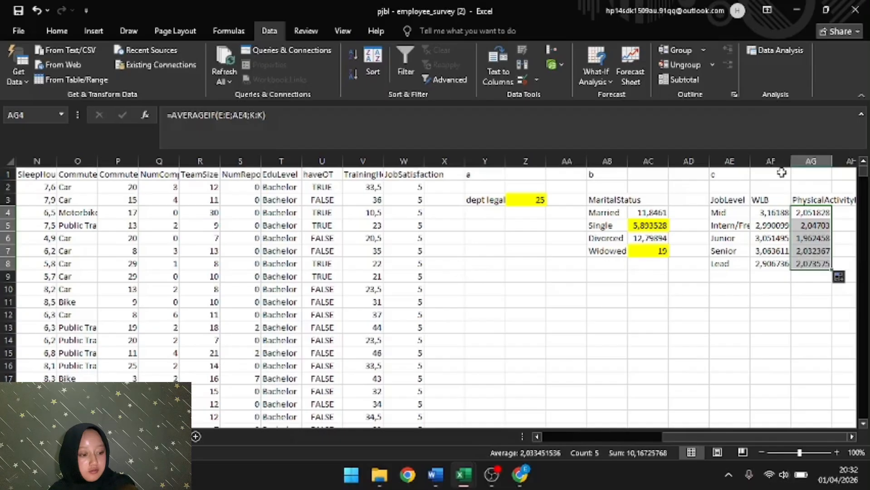
Step: Highlight the highest WLB average in AF4 and the highest PhysicalActivityHours average in AG8 with yellow fill
left_click_drag(730, 248, 729, 259)
left_click(794, 274)
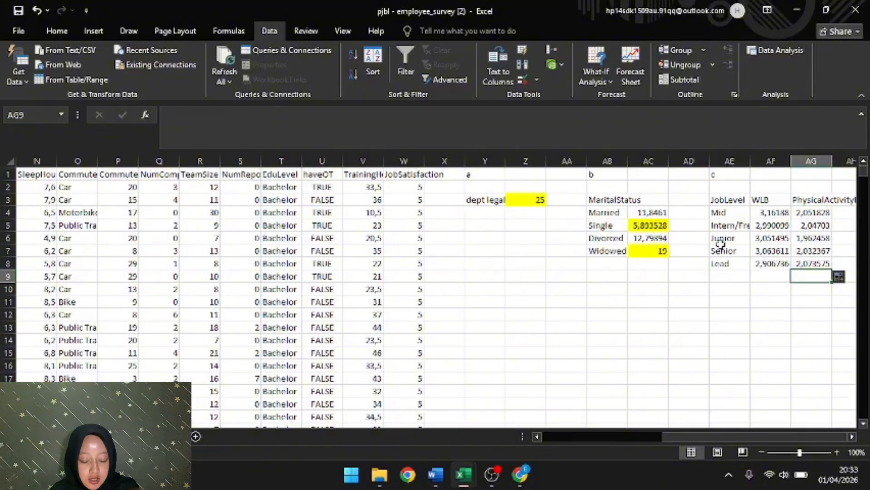
left_click(770, 212)
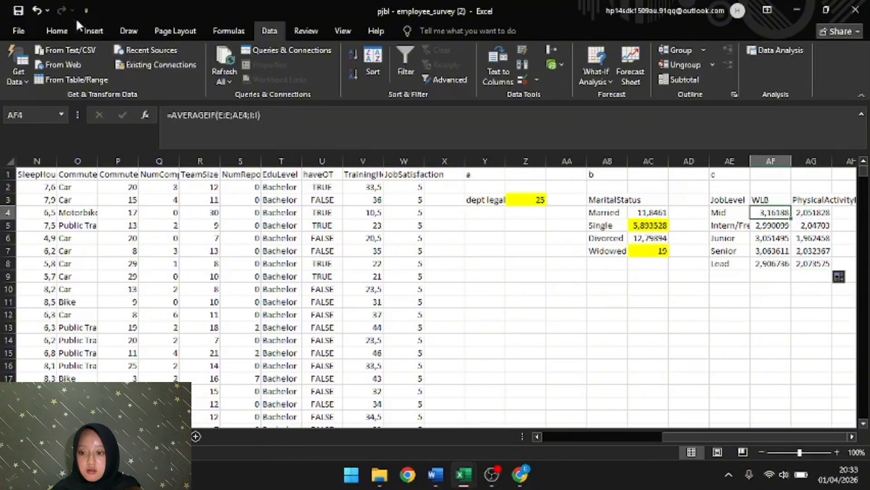
left_click(57, 30)
left_click(169, 76)
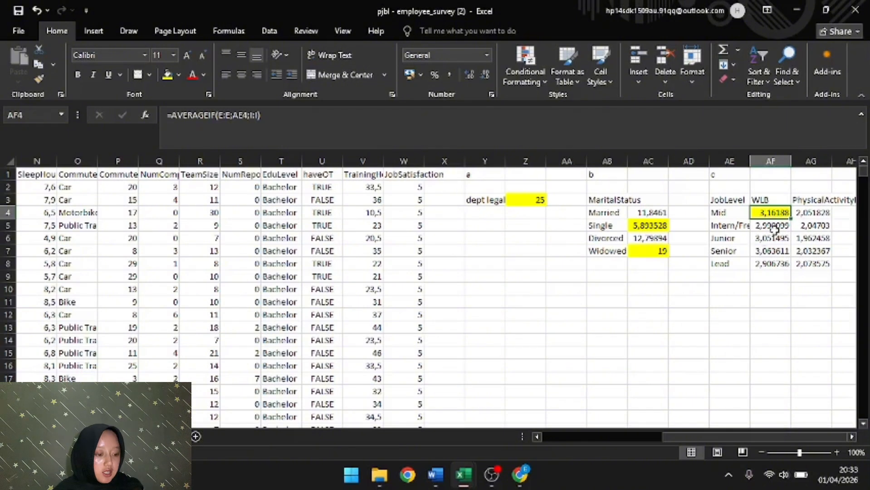
left_click(813, 262)
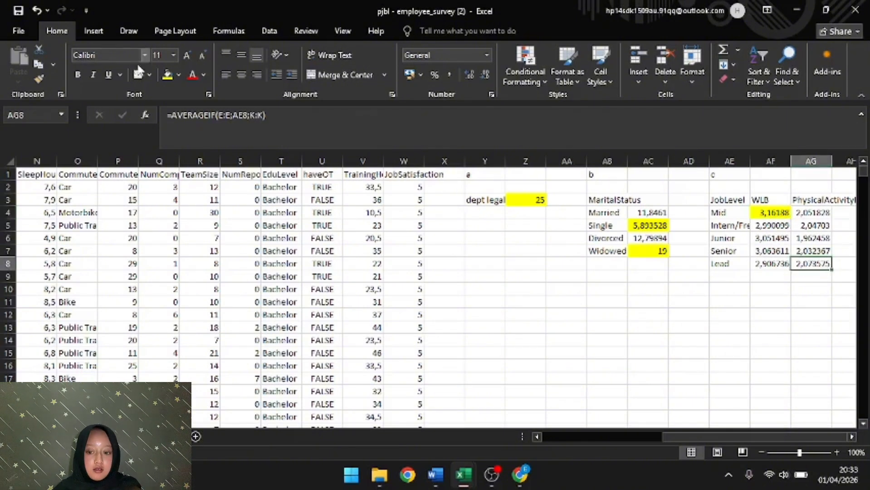
left_click(167, 75)
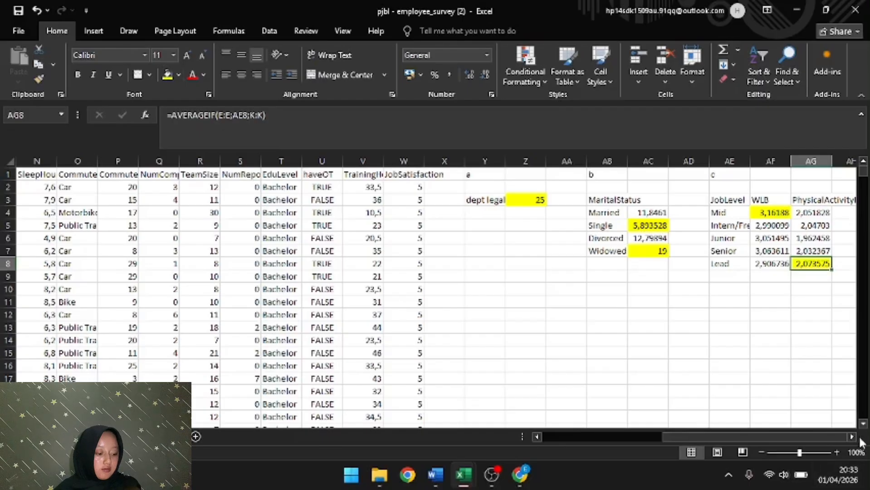
Step: Enter the question label d in cell AI1, to the right of the question c results
scroll(701, 173, "right", 5)
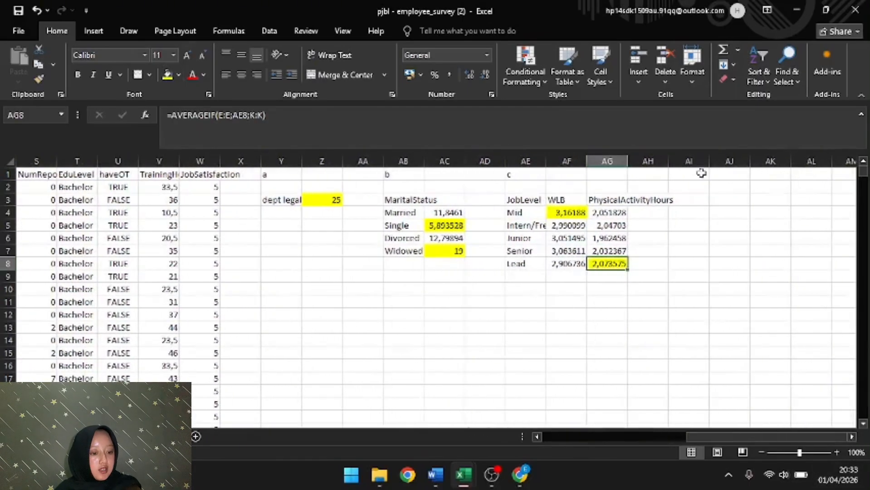
left_click(698, 173)
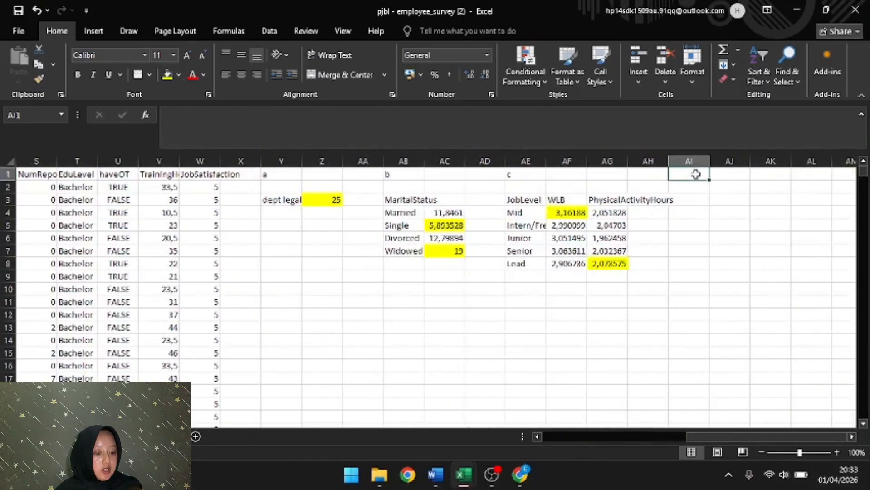
type("d")
left_click(684, 201)
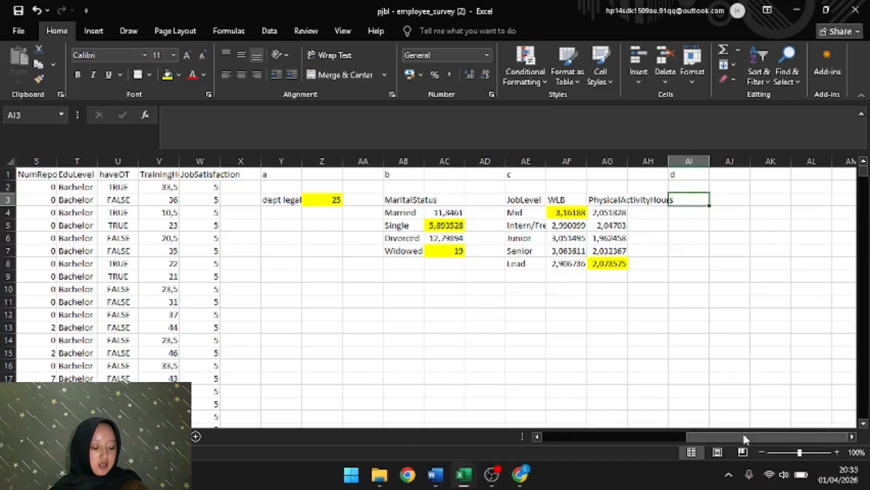
Step: Start a combined PivotChart and PivotTable from the survey columns A through G, EmpID to Dept
left_click_drag(741, 435, 631, 433)
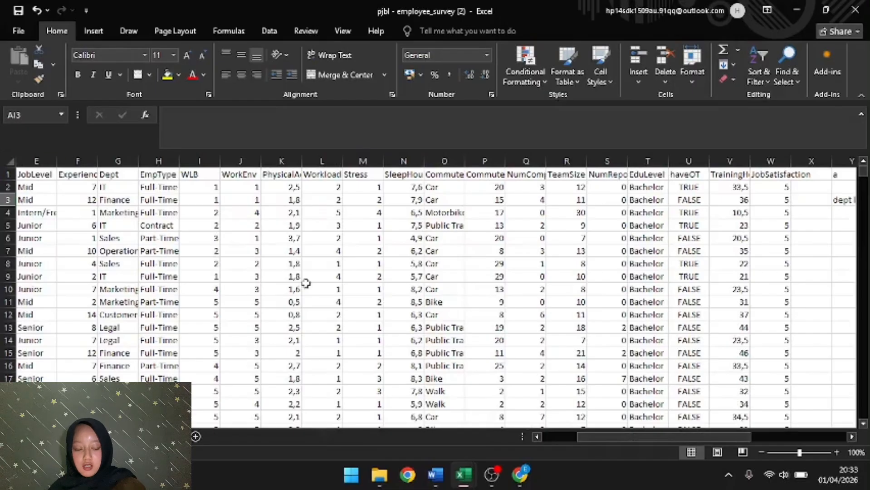
left_click_drag(589, 436, 556, 435)
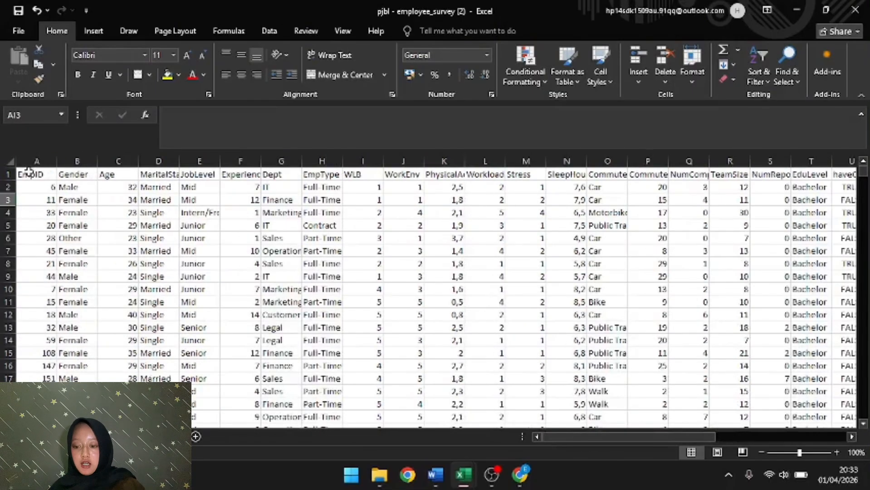
left_click_drag(35, 161, 281, 162)
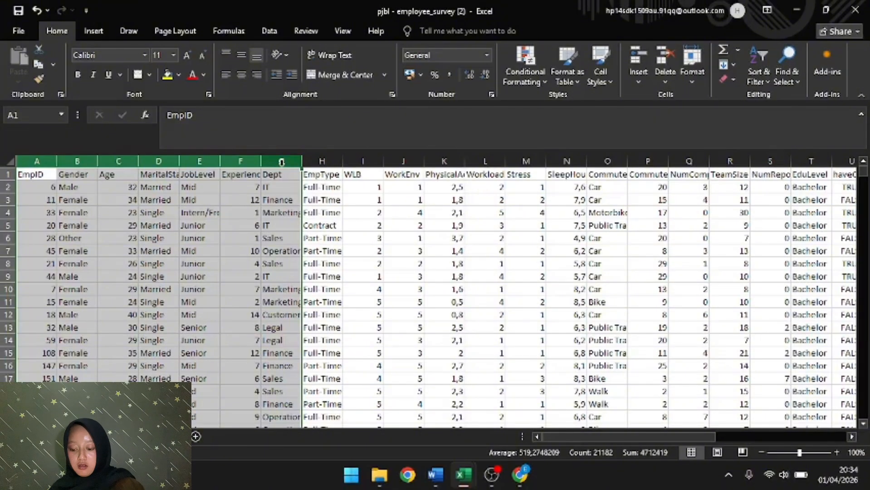
left_click(100, 30)
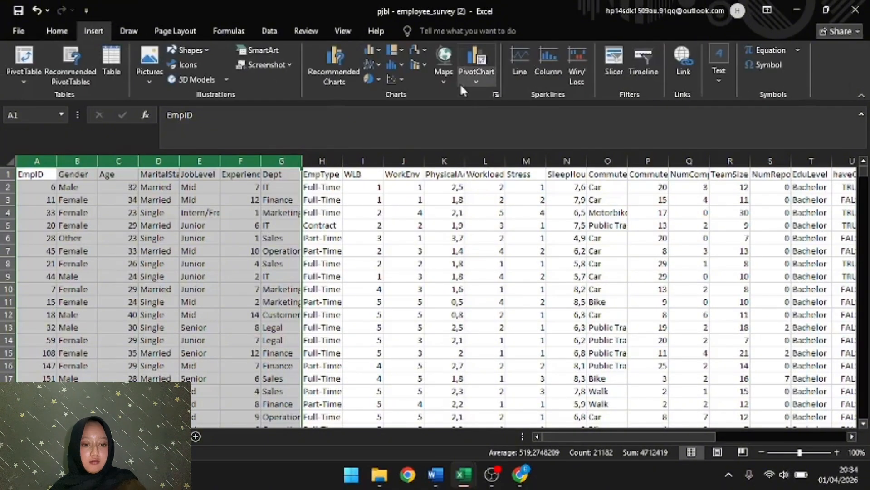
left_click(474, 84)
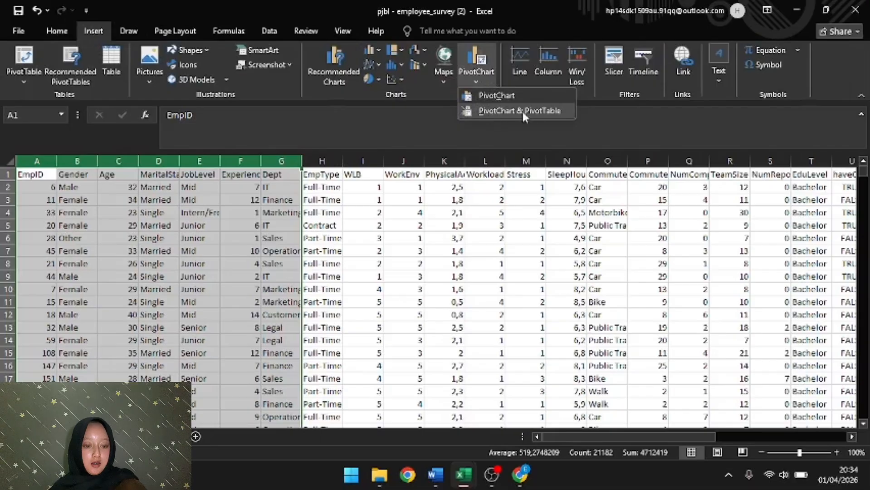
left_click(549, 111)
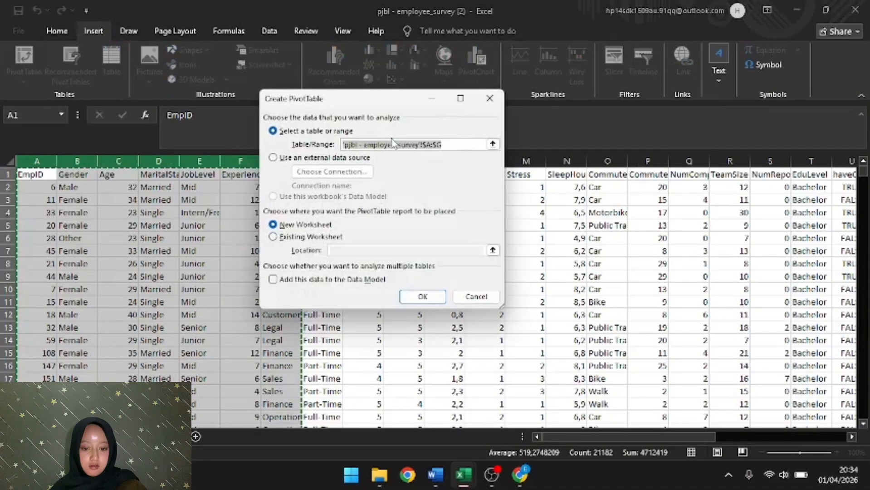
Step: Add the data to the Data Model and create the pivot report on the existing worksheet at cell AI3
left_click(274, 280)
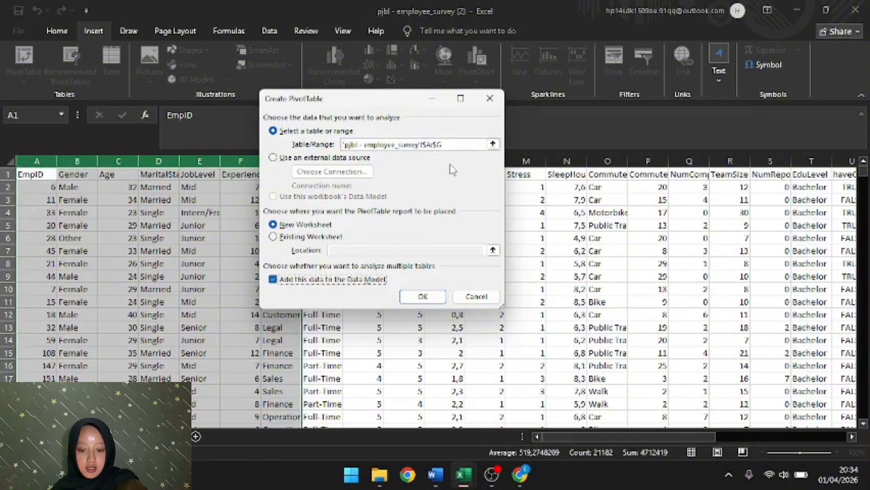
left_click(448, 236)
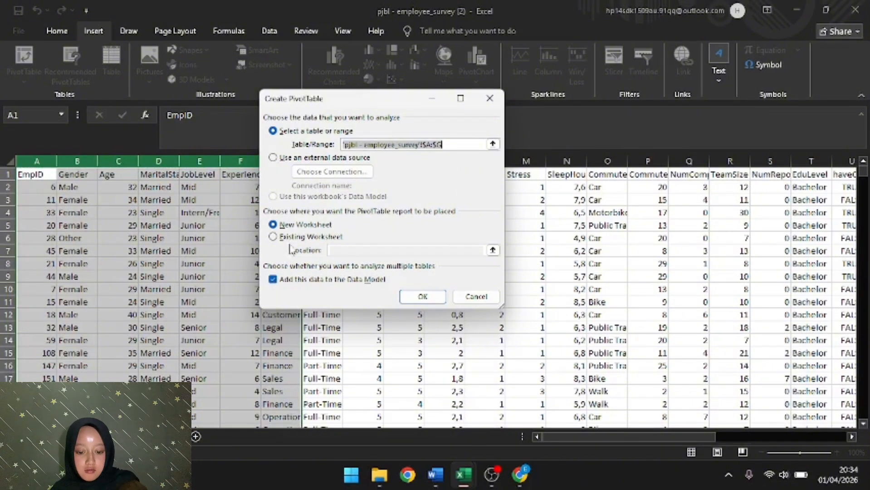
left_click(278, 237)
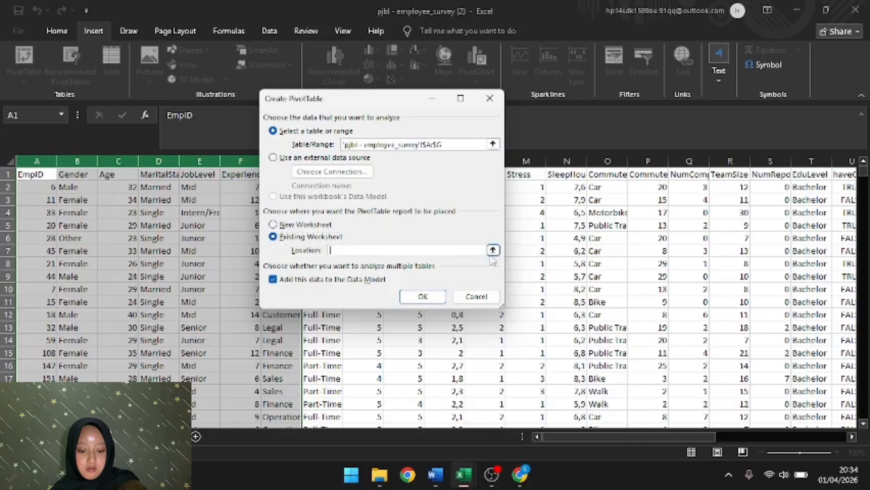
left_click(492, 250)
left_click_drag(594, 438, 724, 436)
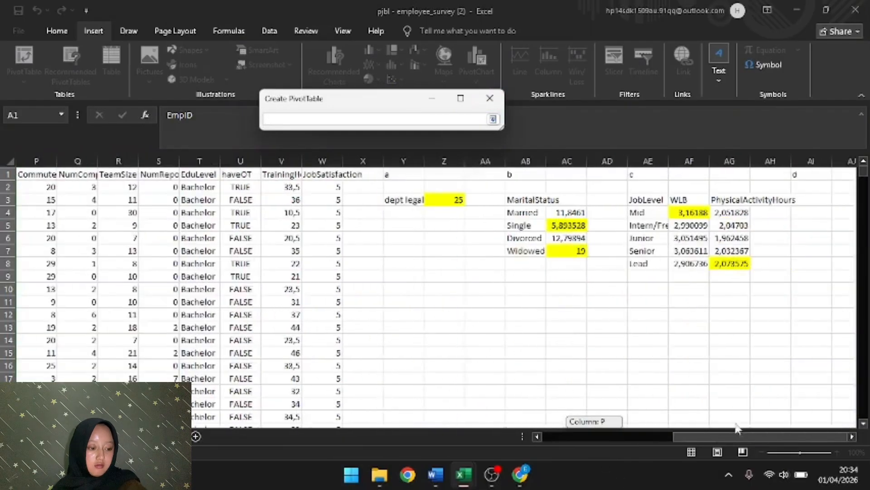
left_click(809, 200)
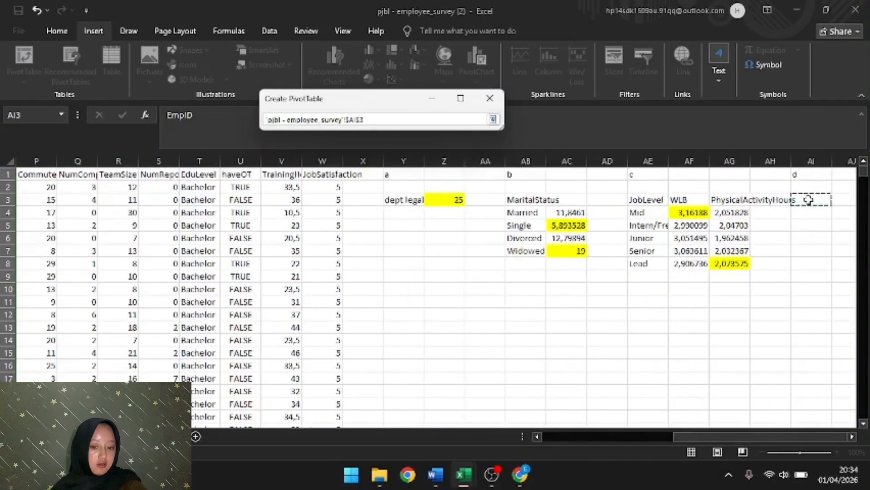
key("Return")
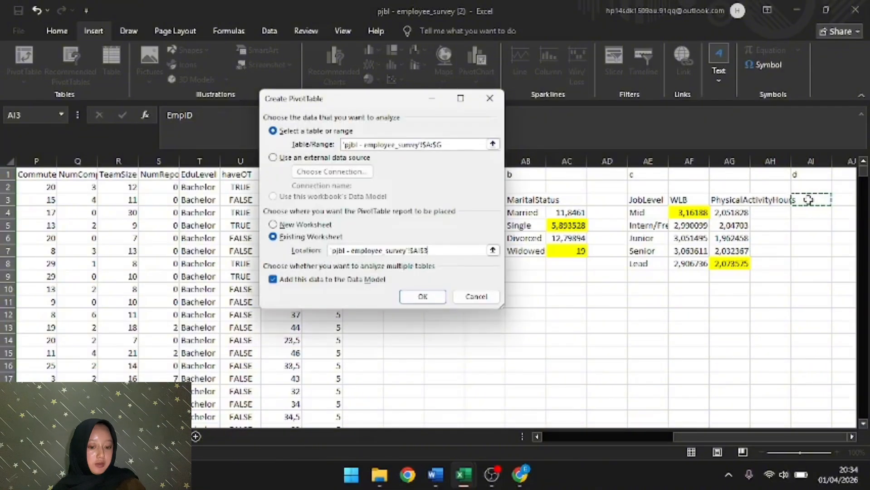
left_click(422, 296)
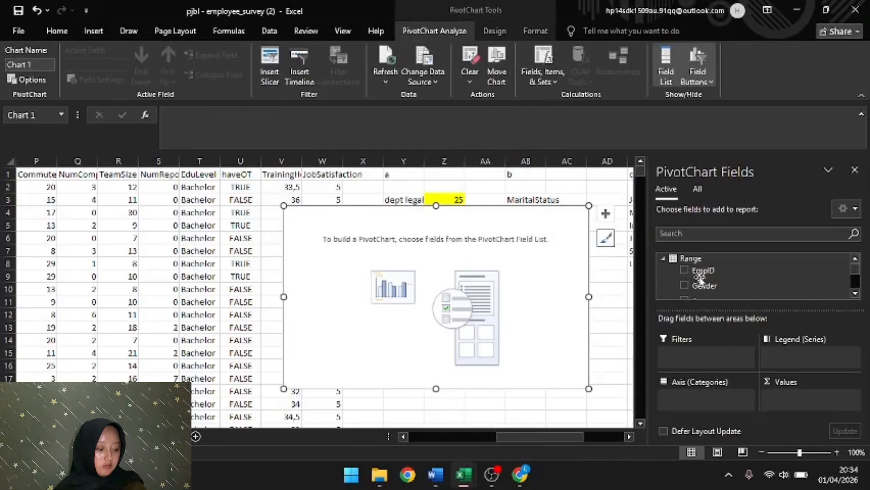
Step: Add EmpID as the pivot values, Dept as the axis categories and JobLevel as the legend series
scroll(856, 279, "down", 2)
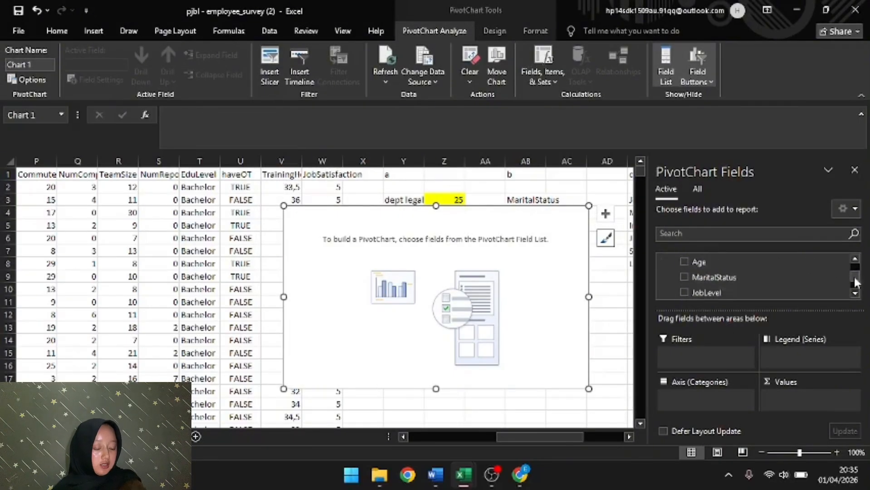
scroll(856, 280, "up", 2)
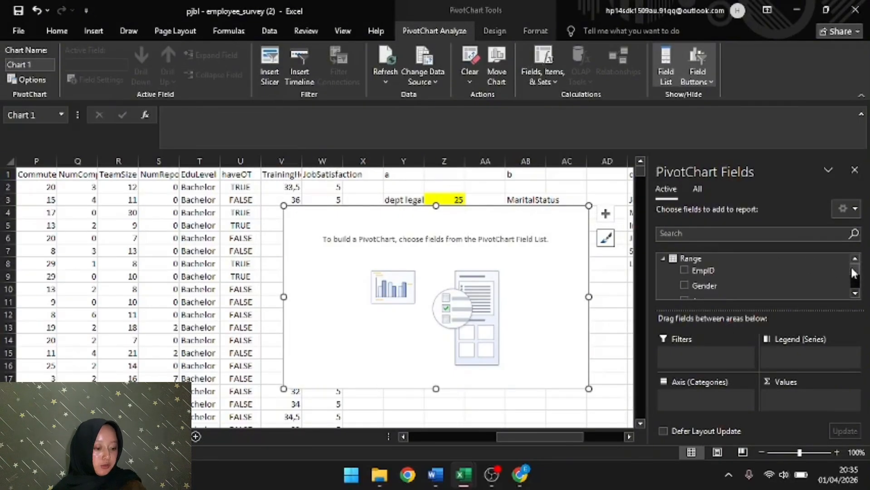
left_click(684, 272)
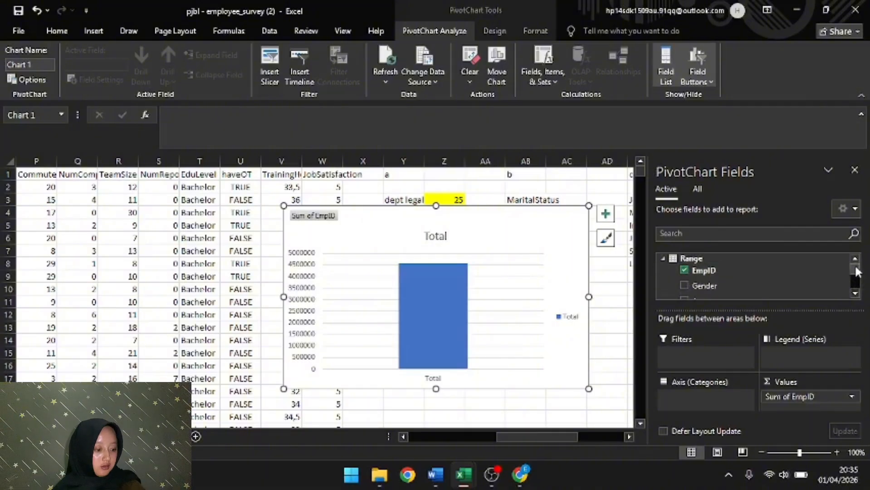
scroll(855, 272, "down", 3)
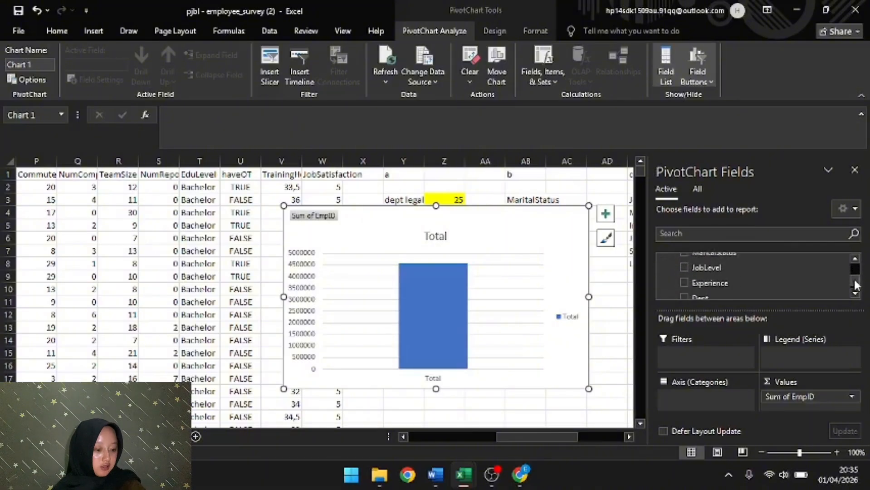
left_click(683, 265)
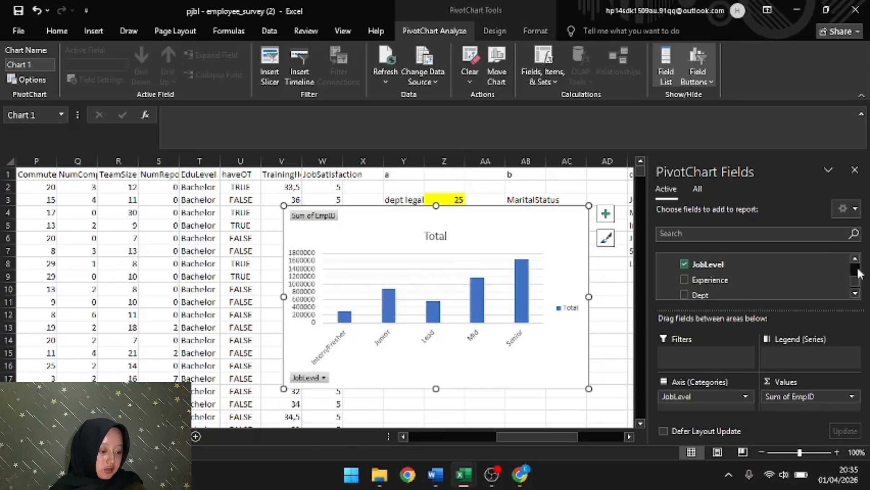
left_click(683, 295)
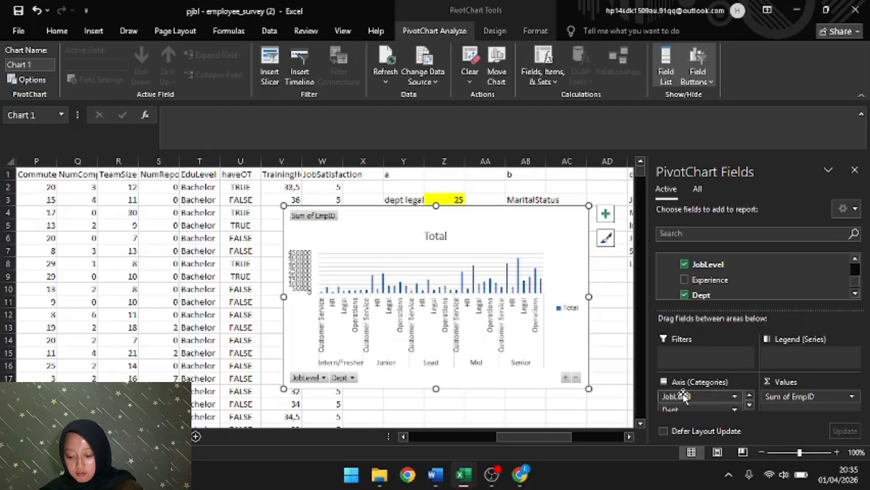
left_click_drag(684, 396, 783, 358)
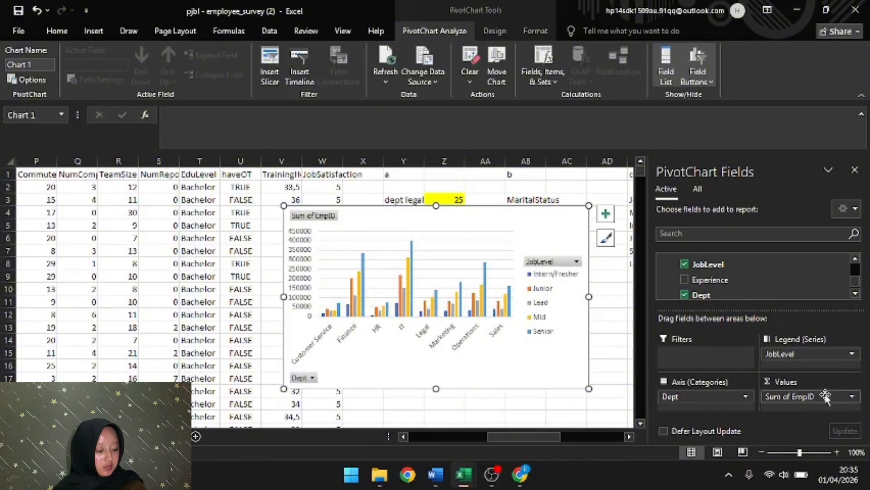
Step: Change the EmpID value field to be summarized by Count
left_click(852, 397)
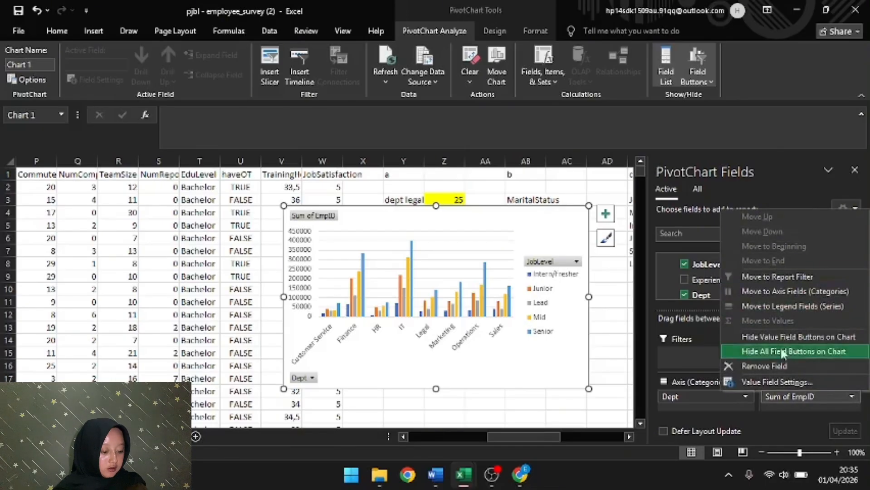
left_click(796, 382)
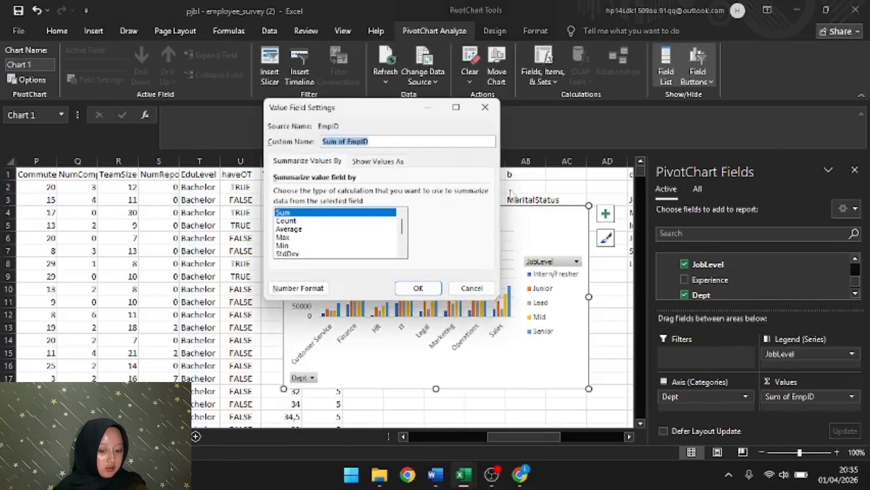
left_click(326, 221)
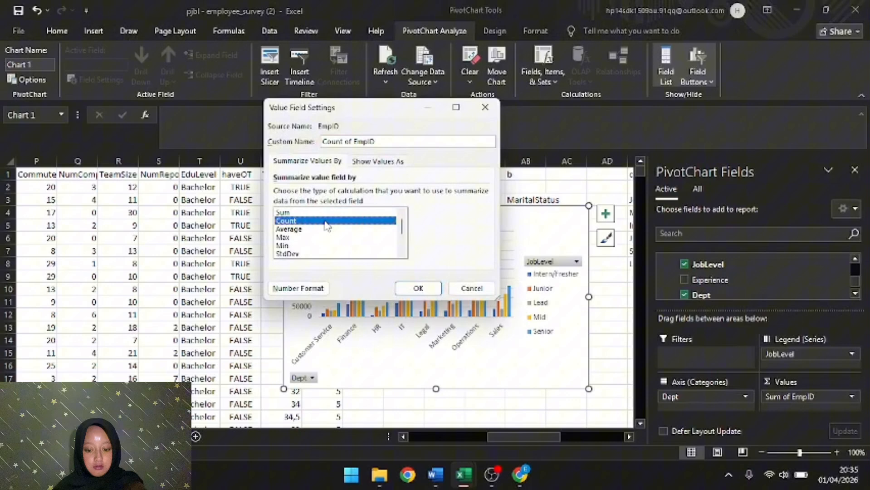
left_click(418, 288)
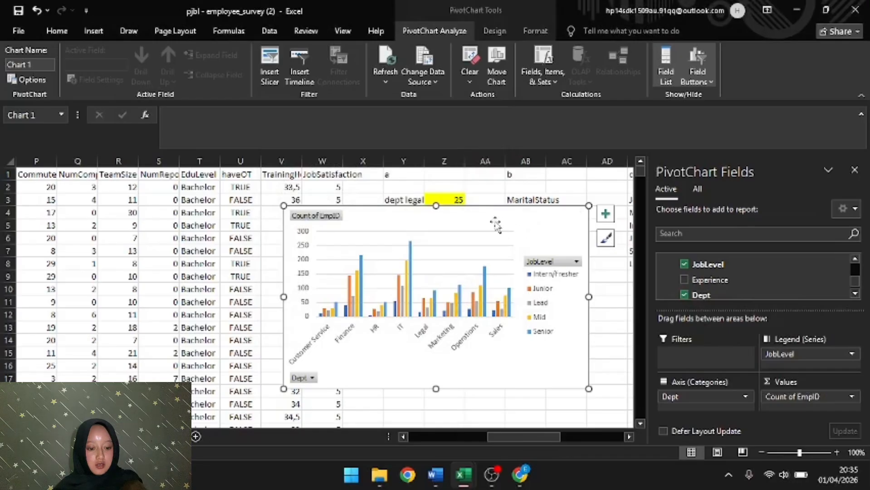
Step: Shift the pivot chart slightly, close the PivotChart field list and bring the pivot table under heading d into view
mouse_move(498, 227)
left_mouse_down()
mouse_move(575, 285)
mouse_move(513, 221)
left_mouse_up()
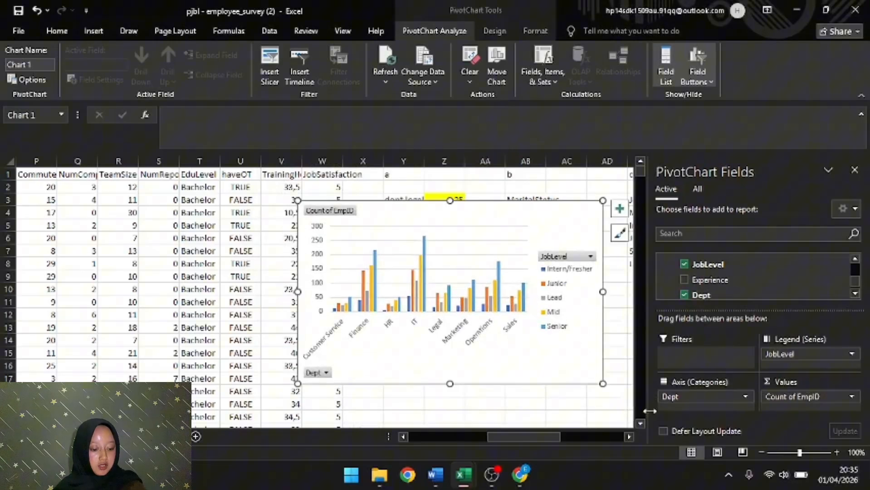
left_click(828, 170)
left_click(855, 171)
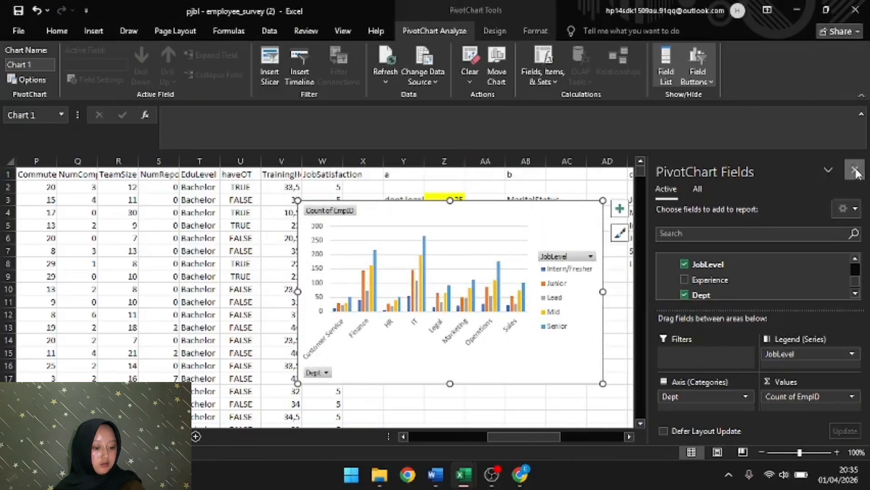
left_click(855, 171)
left_click_drag(693, 436, 748, 436)
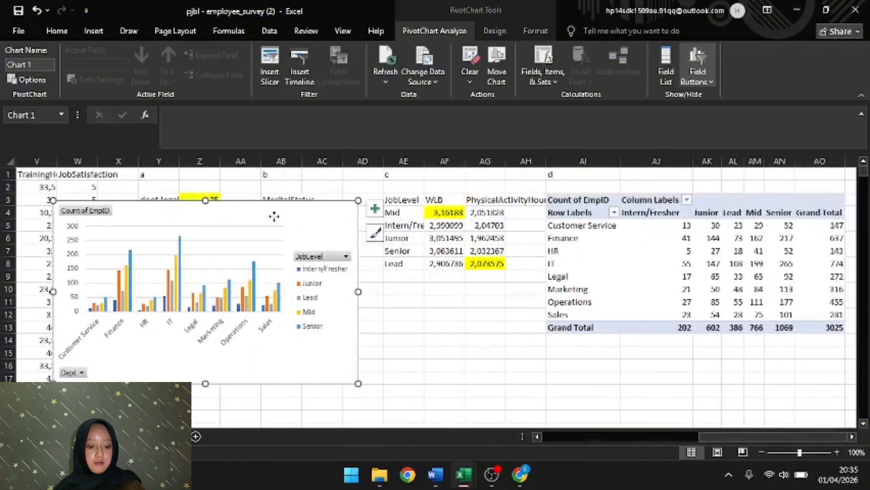
Step: Move the pivot chart directly below the pivot table under heading d
mouse_move(275, 223)
left_mouse_down()
mouse_move(679, 298)
mouse_move(782, 336)
mouse_move(777, 364)
mouse_move(763, 363)
left_mouse_up()
scroll(861, 425, "down", 1)
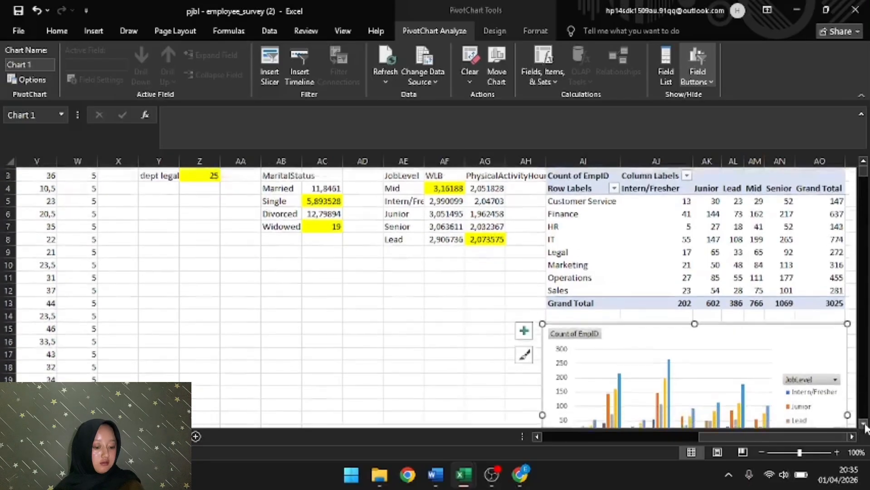
left_click(852, 437)
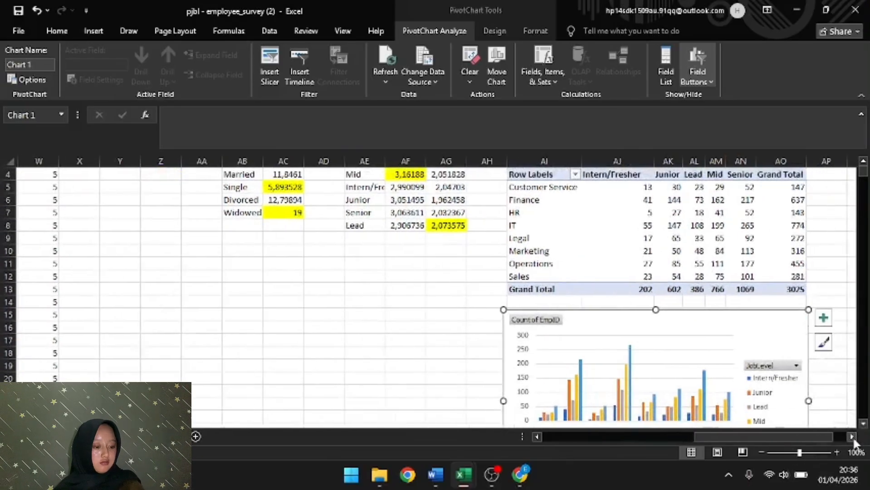
left_click(852, 436)
left_click(852, 436)
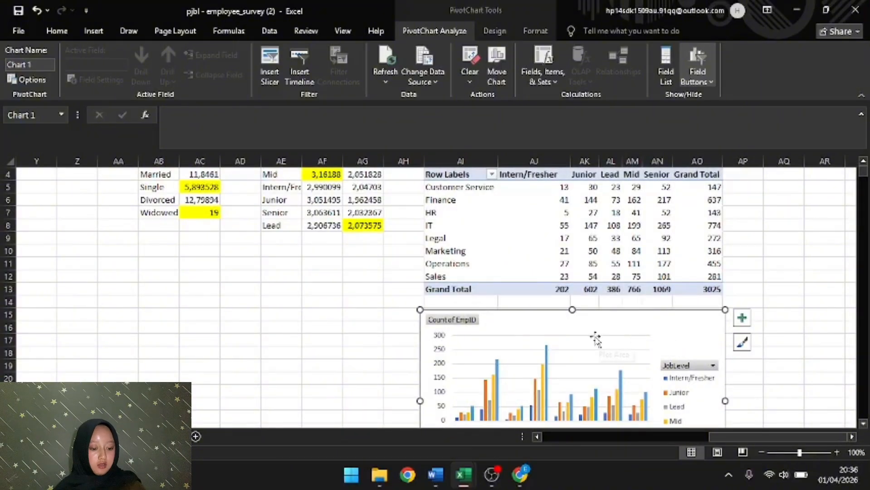
Step: Change the pivot chart's type to Stacked Column
right_click(648, 329)
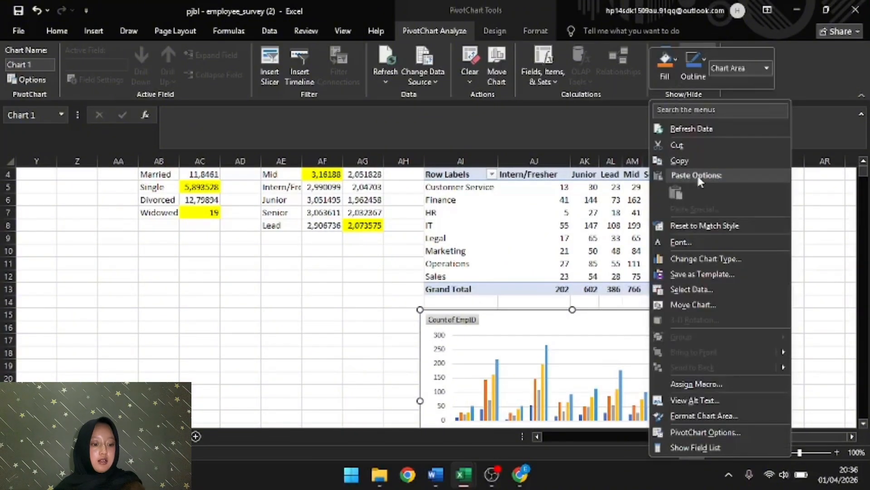
left_click(707, 259)
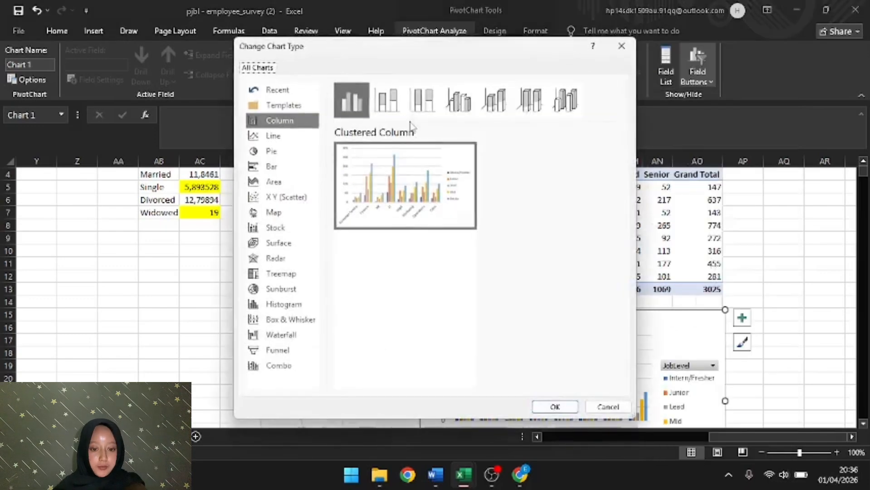
left_click(387, 106)
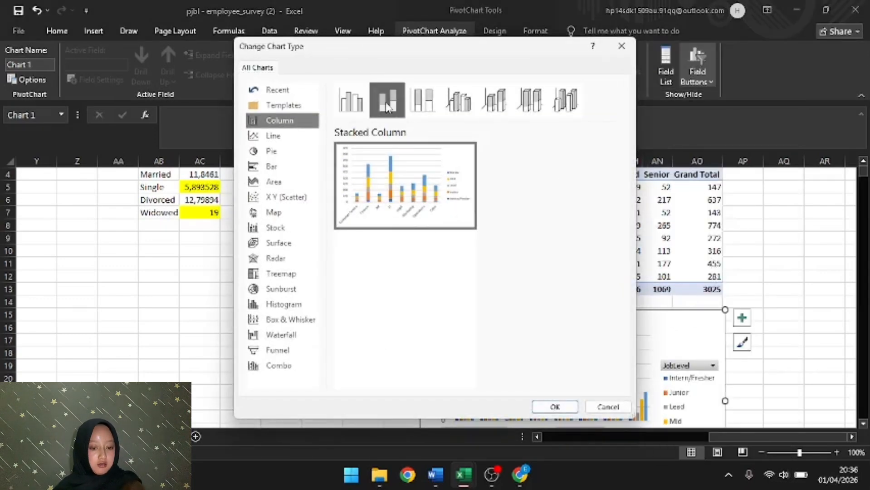
left_click(555, 406)
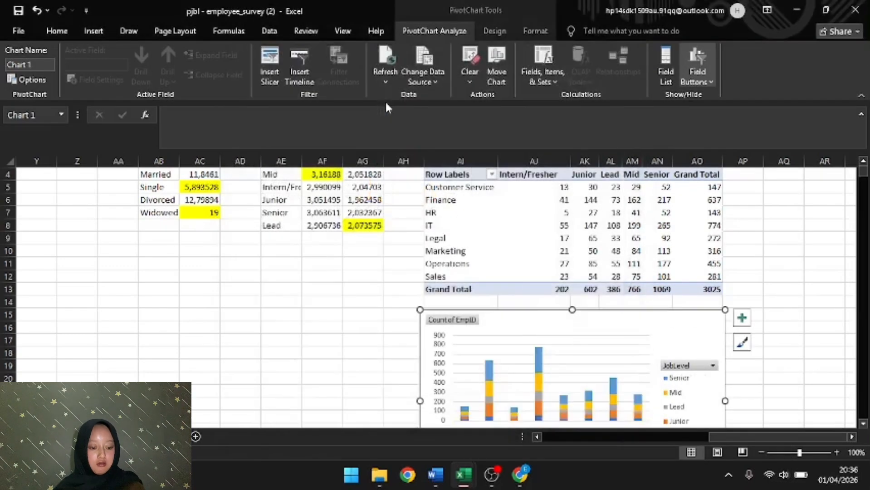
Step: Add axis titles, a chart title and data labels to the pivot chart
left_click(742, 318)
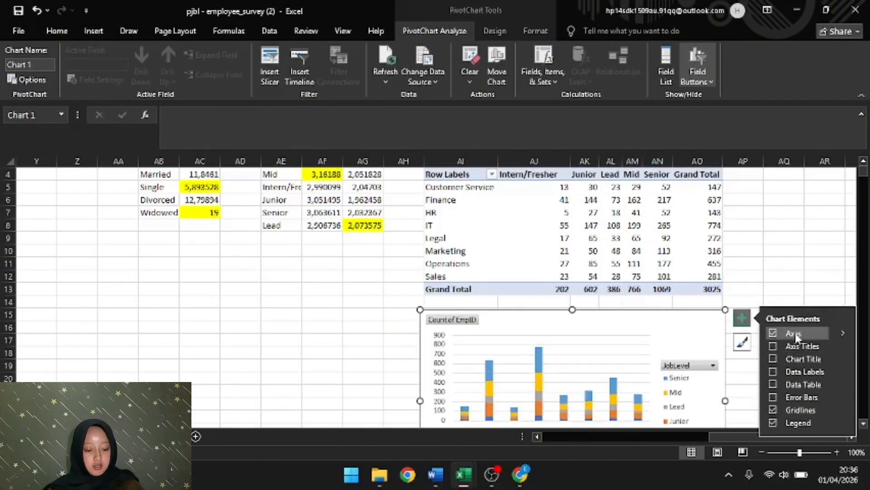
left_click(772, 345)
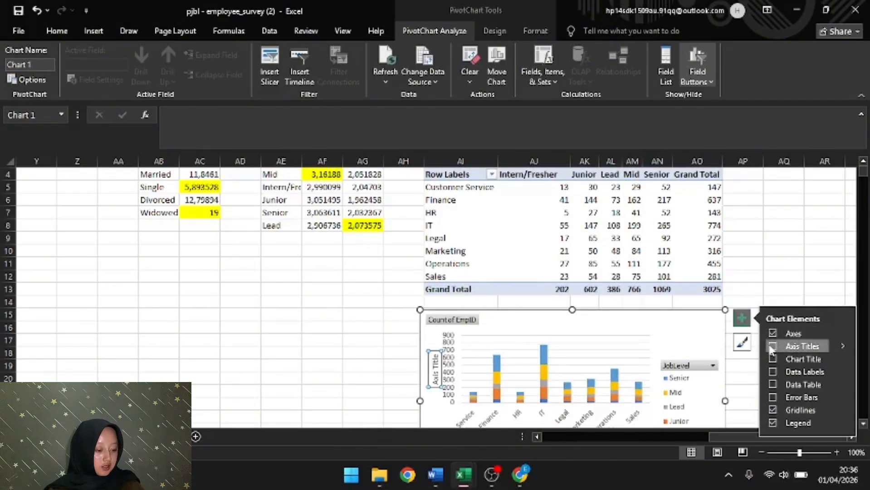
left_click(773, 359)
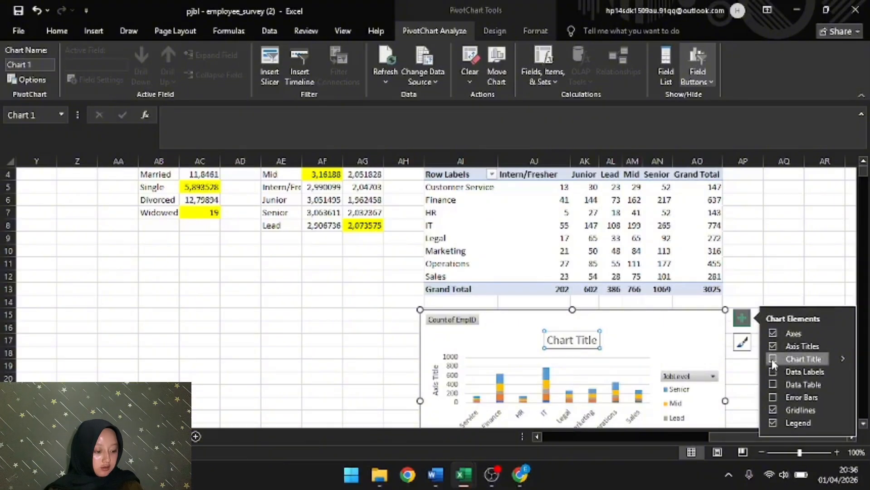
left_click(772, 372)
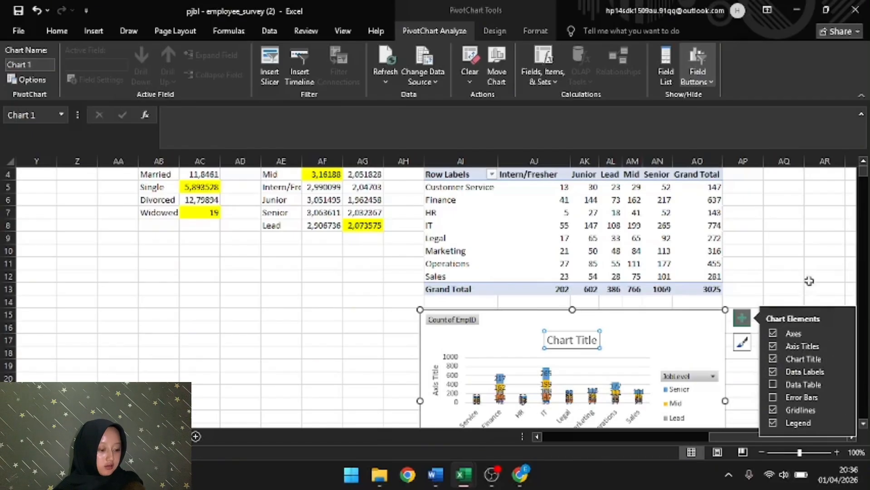
left_click(773, 250)
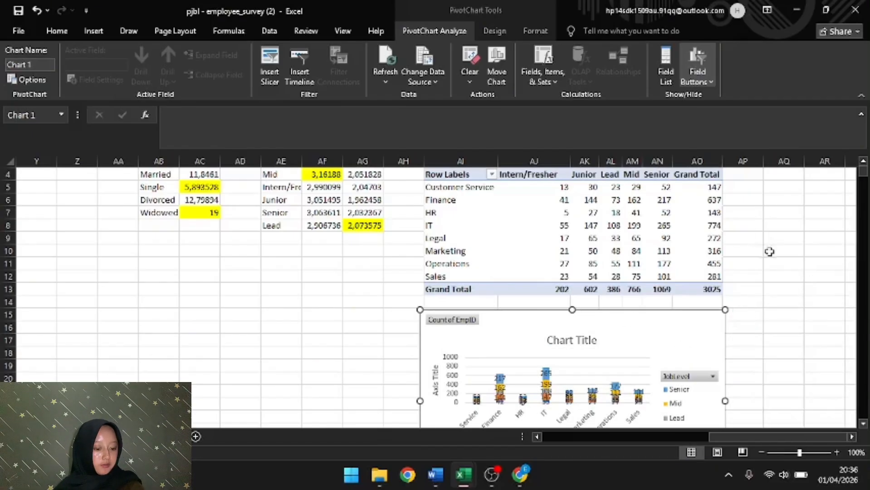
Step: Replace the placeholder chart title with "Jumlah Karyawan Dept"
left_click(570, 341)
double_click(570, 341)
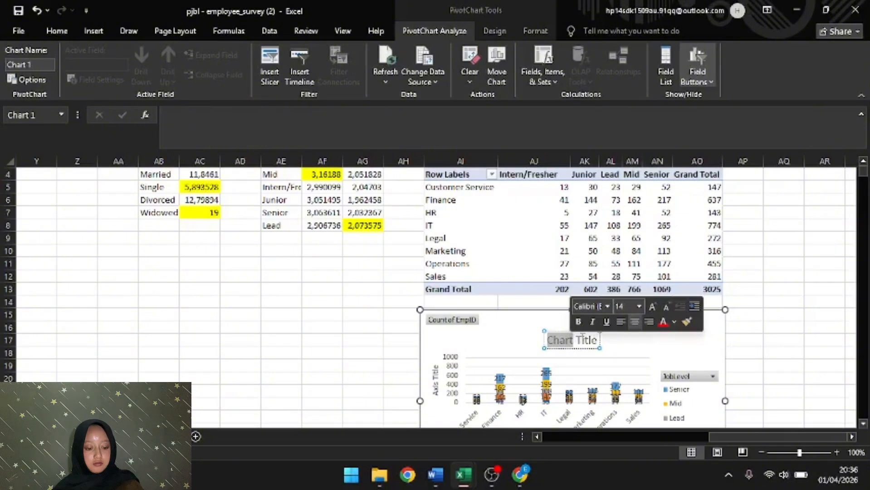
double_click(591, 341)
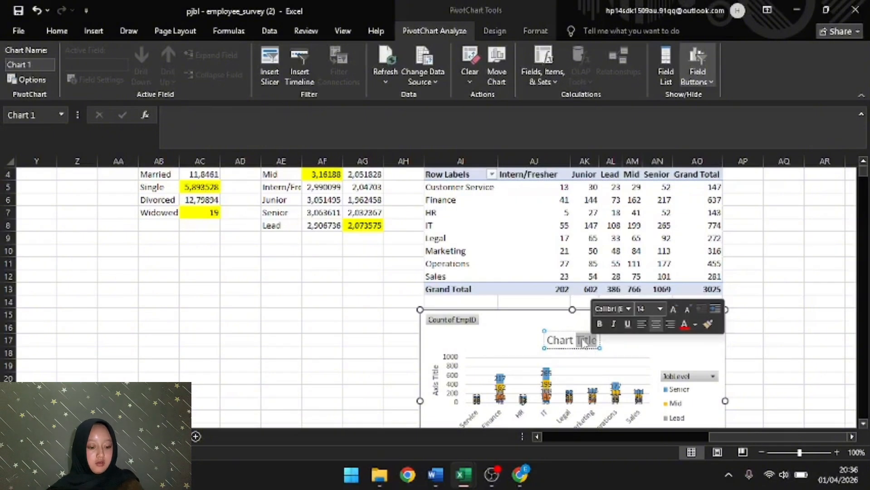
key("BackSpace")
key("BackSpace")
key("BackSpace")
key("BackSpace")
key("BackSpace")
key("BackSpace")
key("BackSpace")
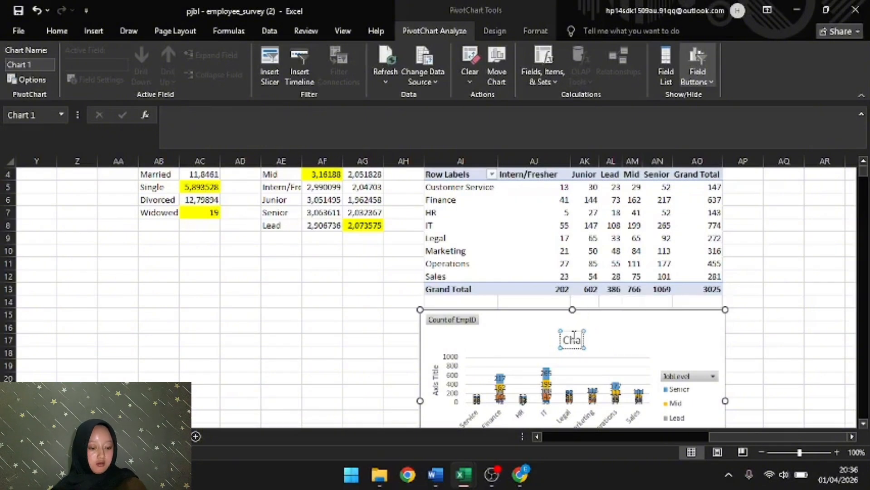
type("J")
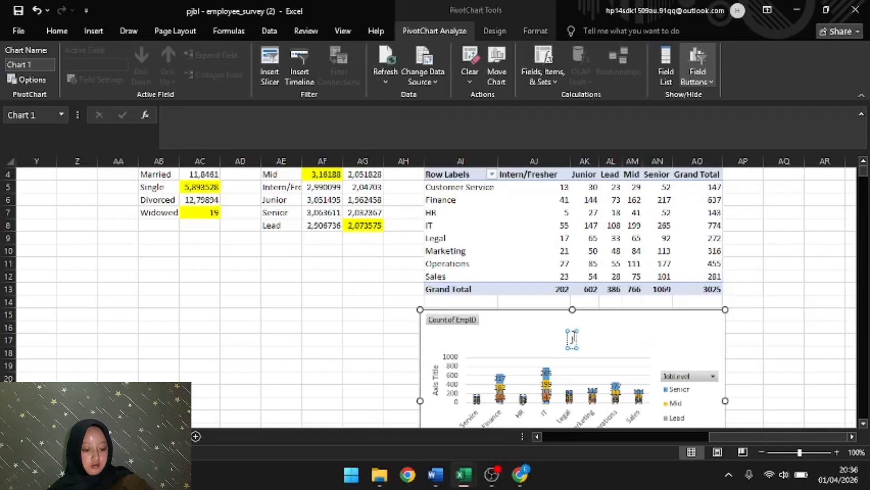
type("umlah")
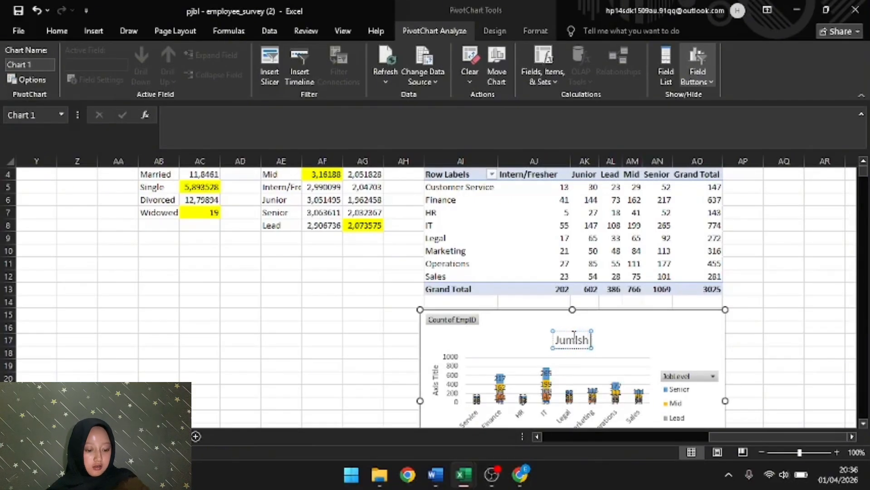
type(" K")
type("a")
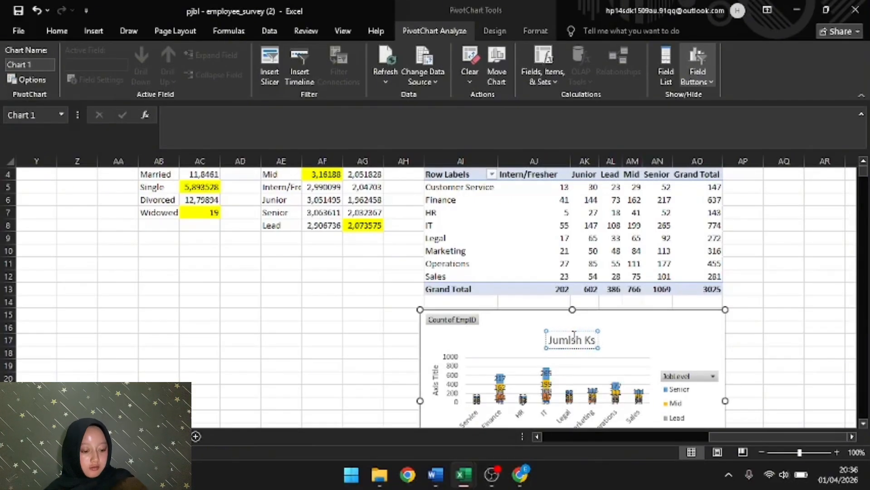
type("ryawan")
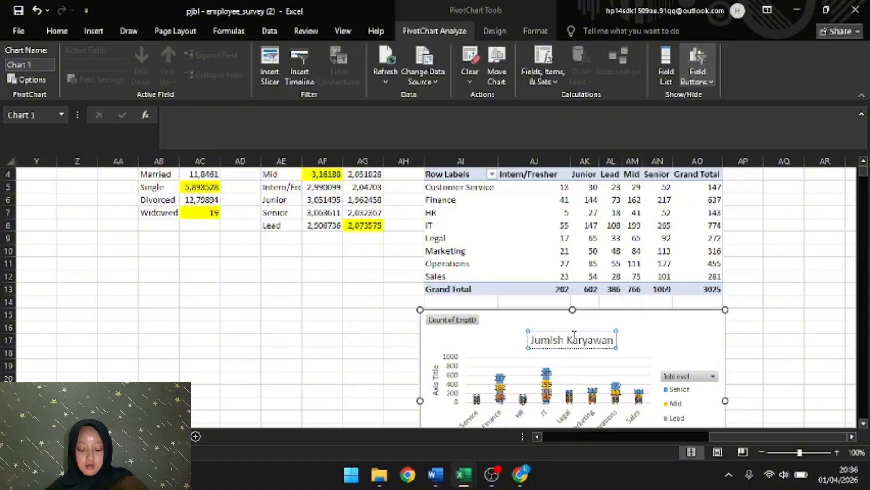
type(" D")
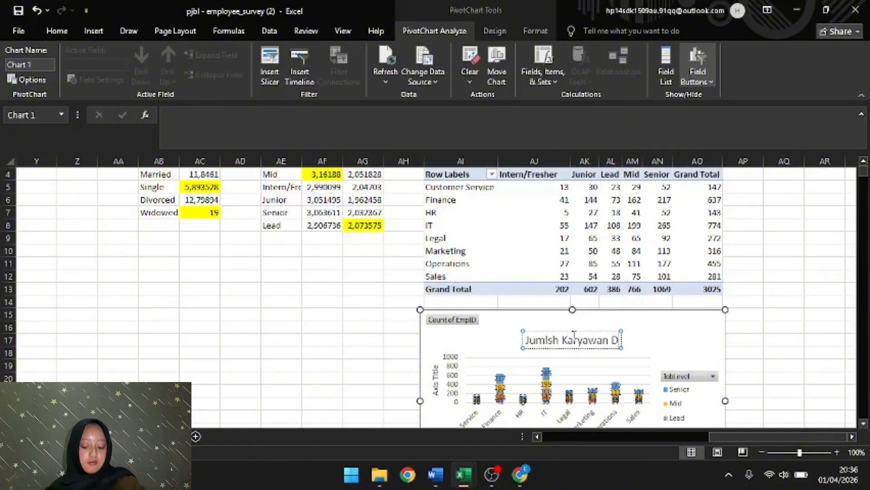
type("ept")
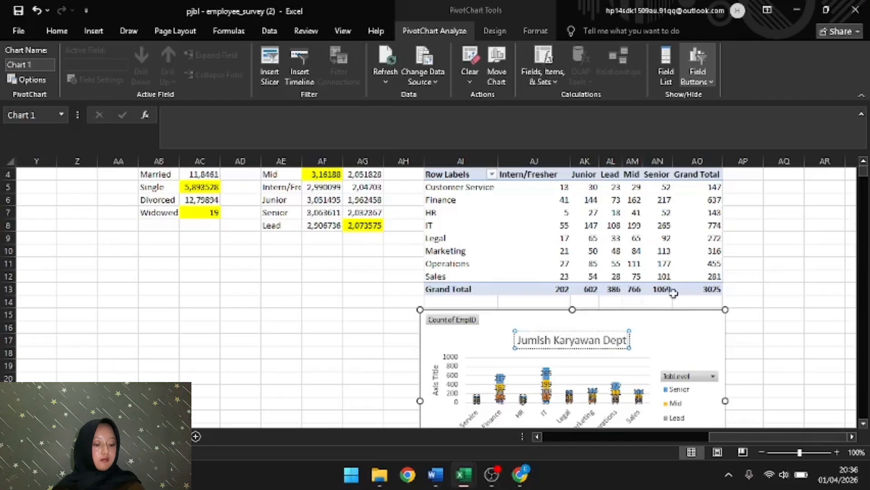
left_click(822, 327)
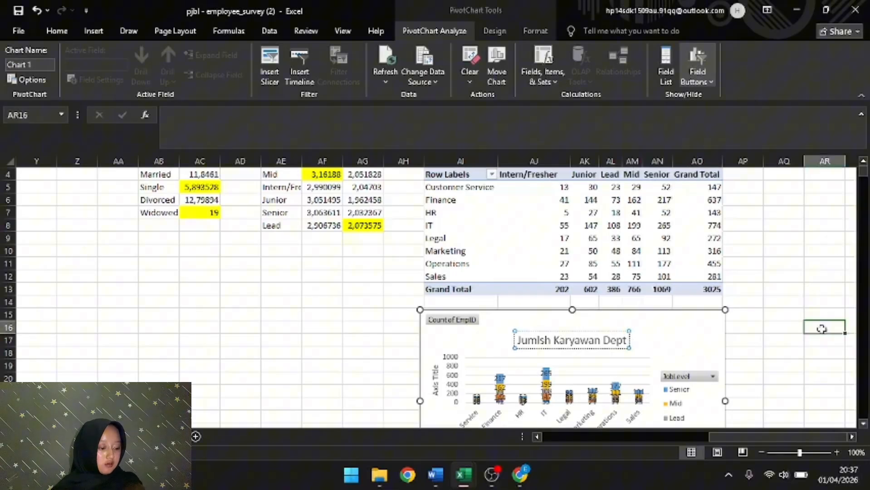
Step: Delete the vertical axis title from the pivot chart
left_click(864, 416)
left_click(865, 416)
left_click_drag(862, 174, 864, 177)
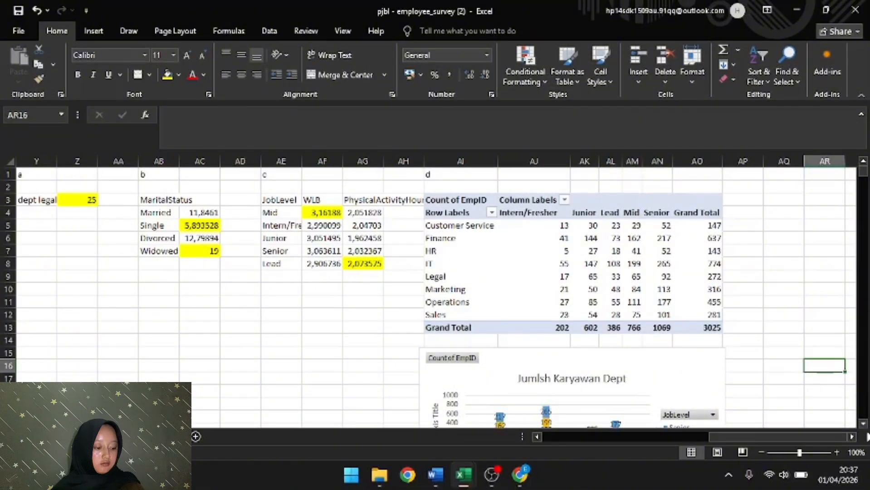
left_click(862, 423)
left_click(863, 423)
left_click(865, 424)
left_click(865, 424)
left_click(865, 424)
left_click(865, 424)
left_click(865, 424)
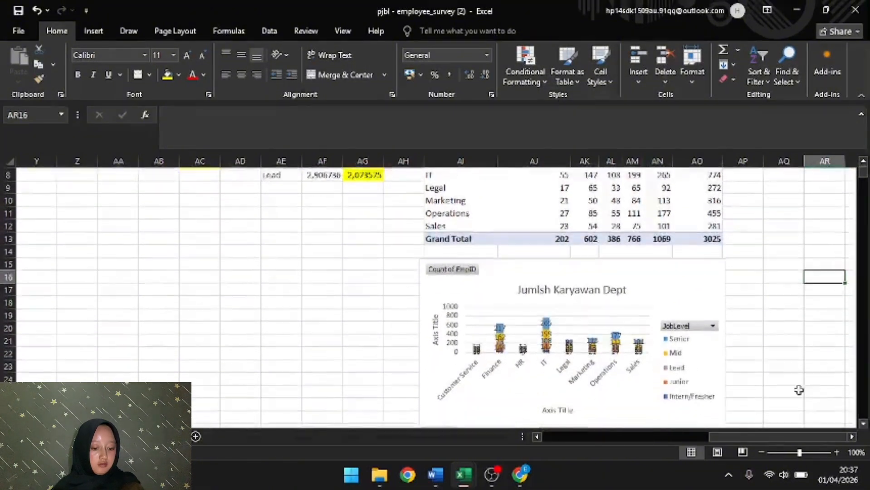
left_click(435, 325)
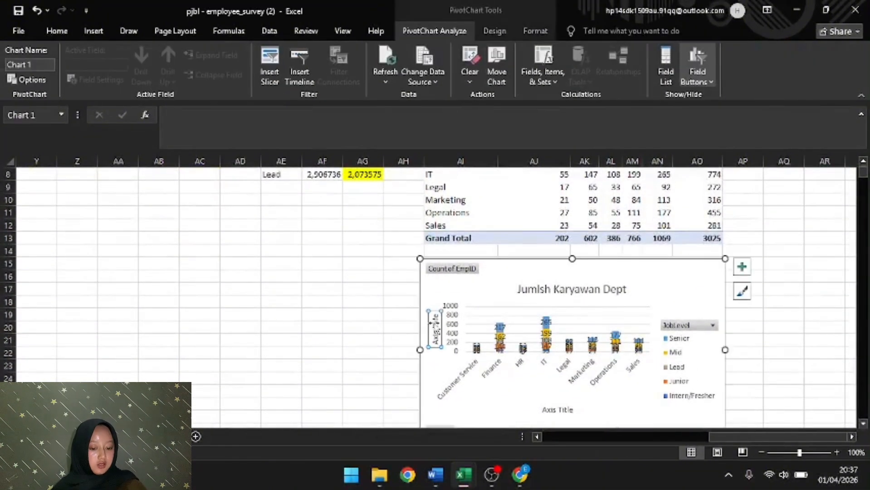
key("Delete")
Step: Change the horizontal axis title of the pivot chart to "dept"
left_click(558, 407)
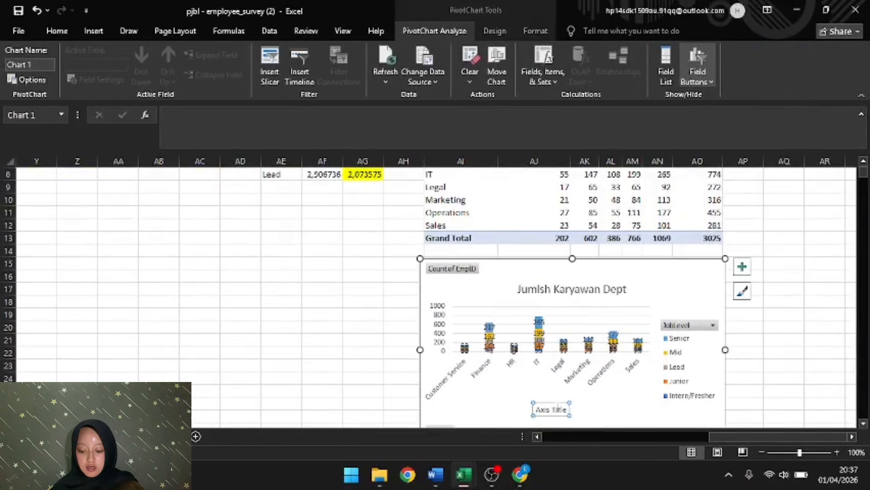
triple_click(557, 407)
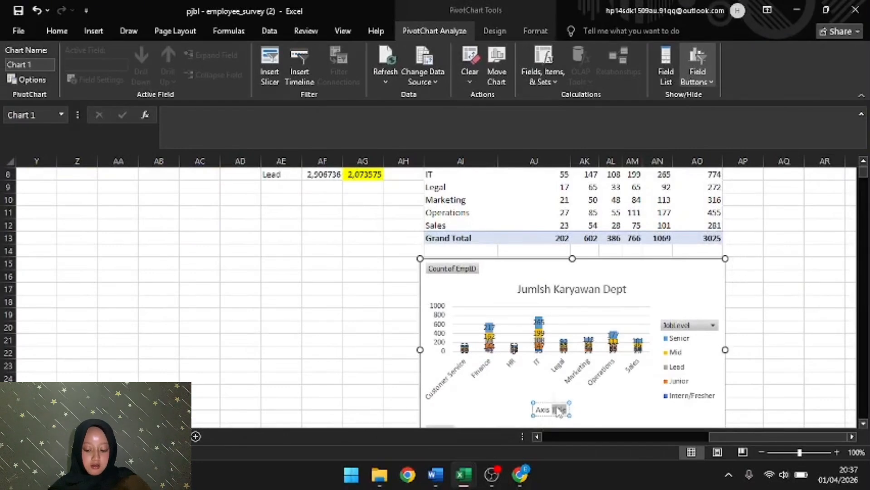
type("dept")
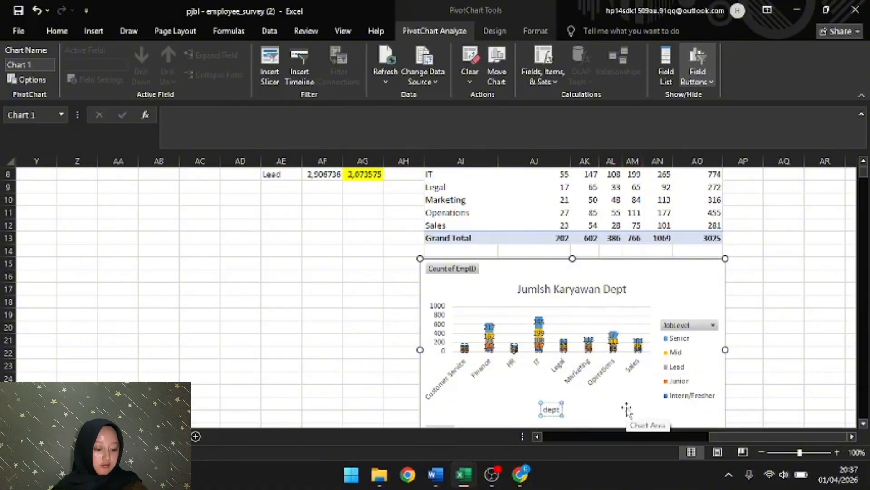
left_click(755, 379)
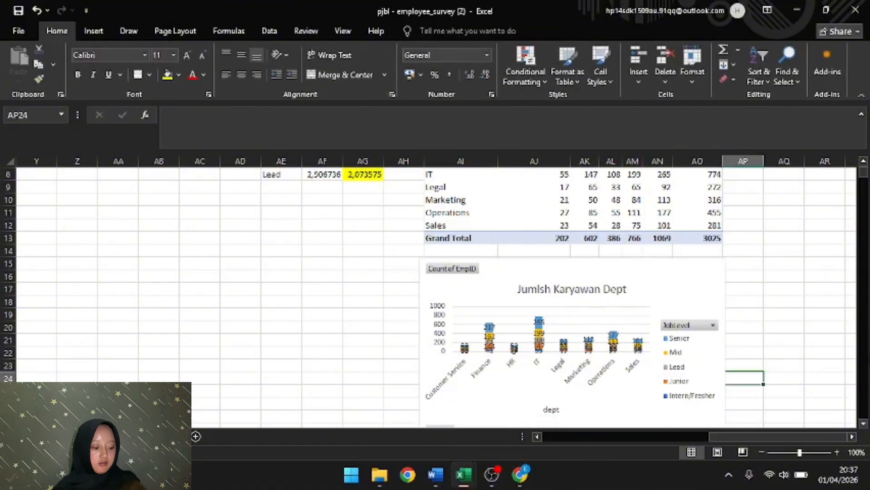
left_click(851, 436)
left_click(851, 437)
left_click(851, 436)
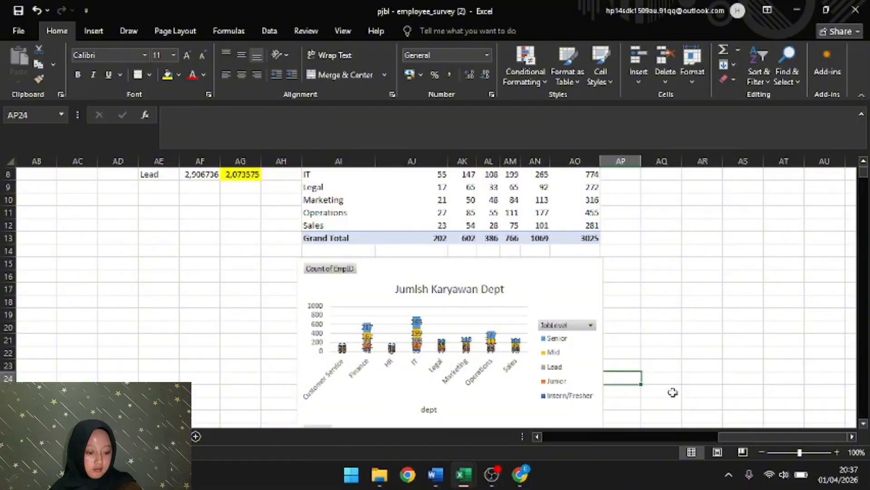
left_click_drag(791, 436, 761, 436)
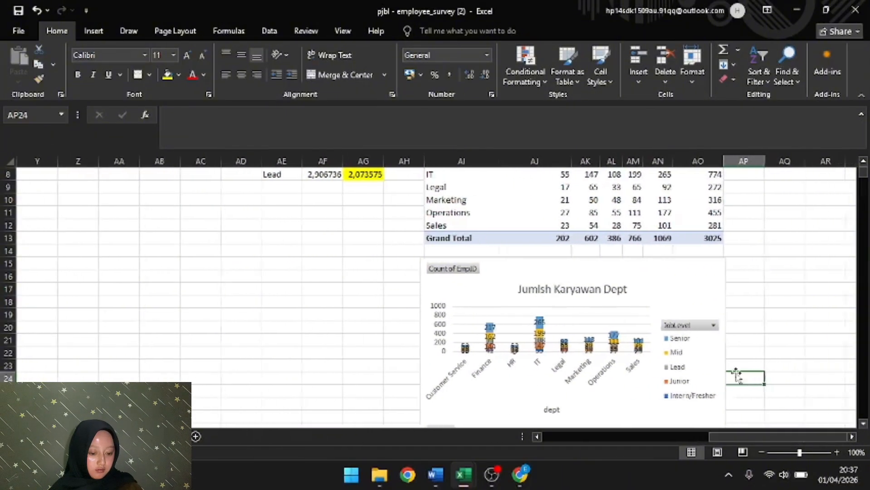
left_click(617, 319)
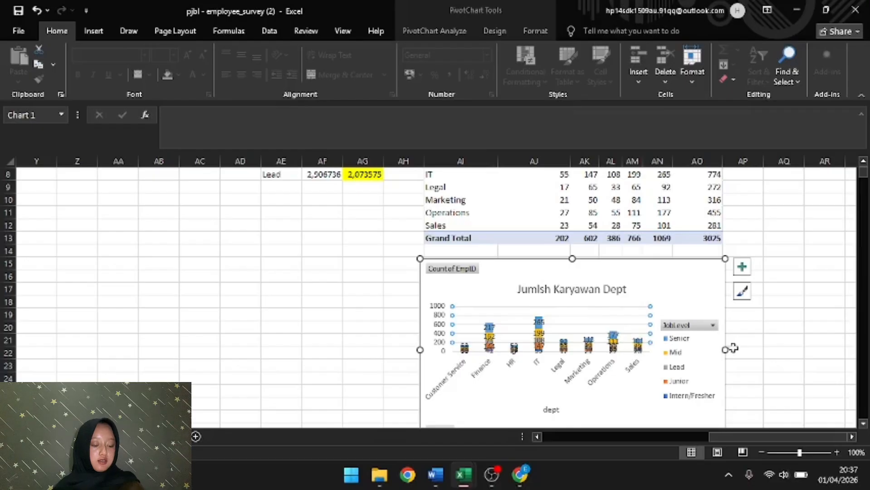
left_click(747, 353)
Step: Enter the question heading "e" in cell AQ1, in line with headings a to d
left_click_drag(863, 176, 861, 156)
left_click(781, 176)
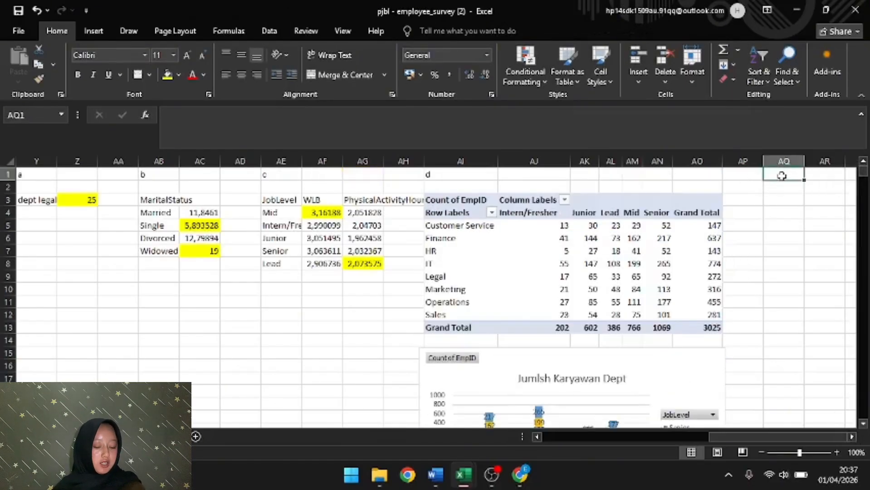
type("e")
left_click(780, 199)
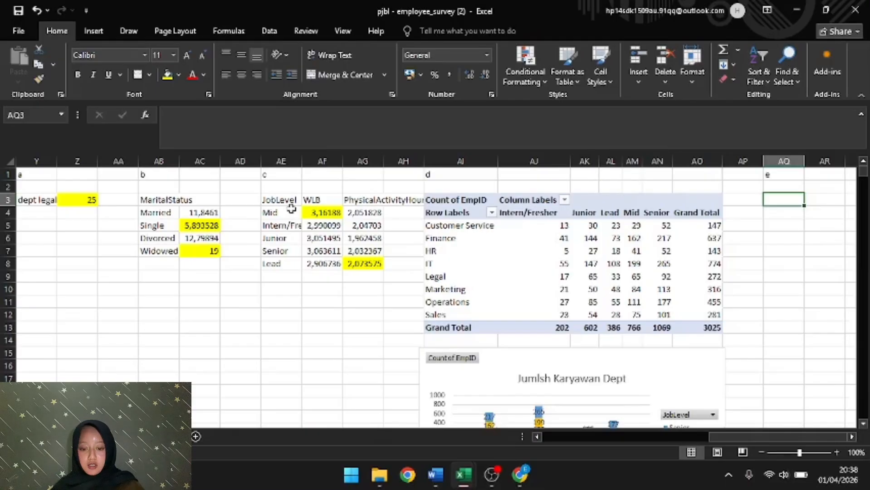
left_click_drag(732, 437, 626, 441)
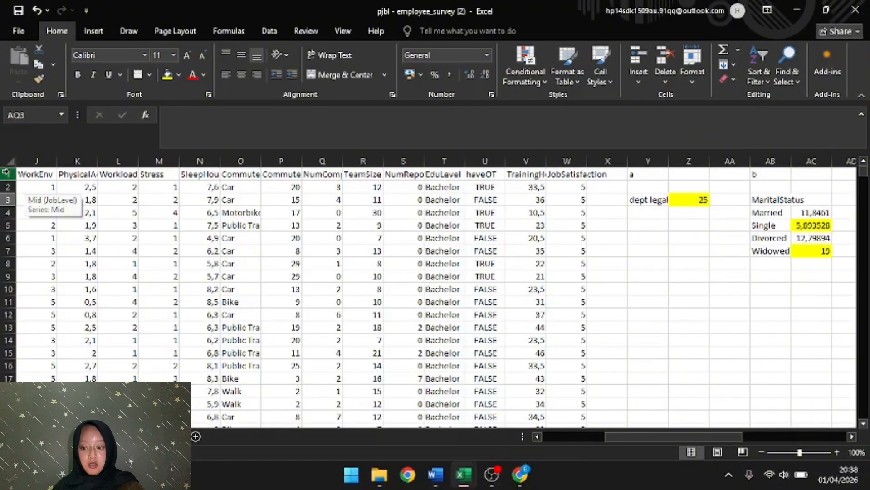
Step: Add filters to the header row and filter the haveOT column to show only FALSE rows
left_click(8, 174)
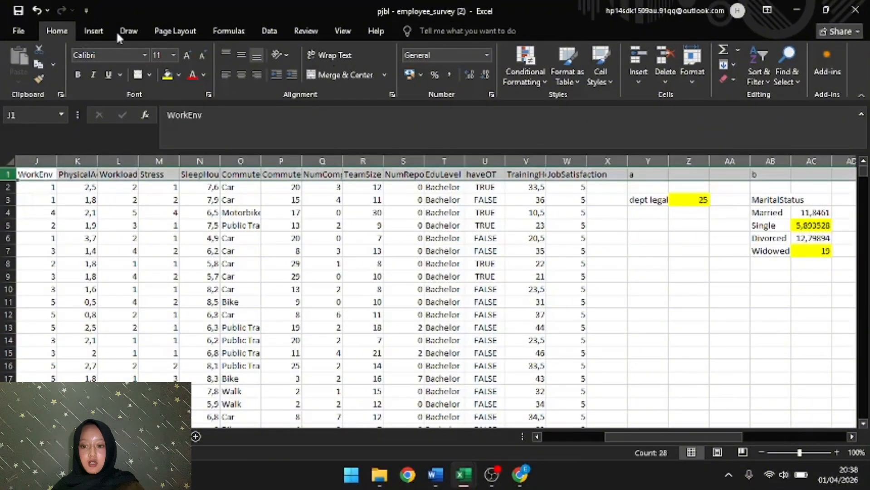
left_click(275, 32)
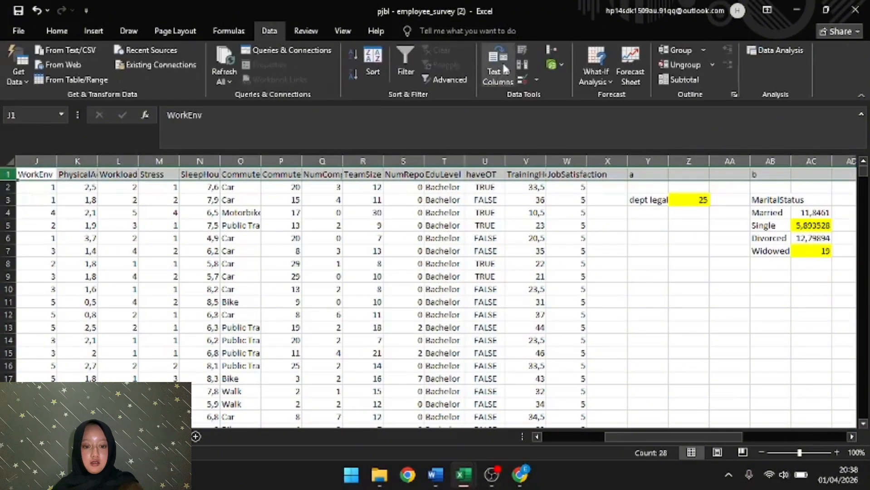
left_click(404, 77)
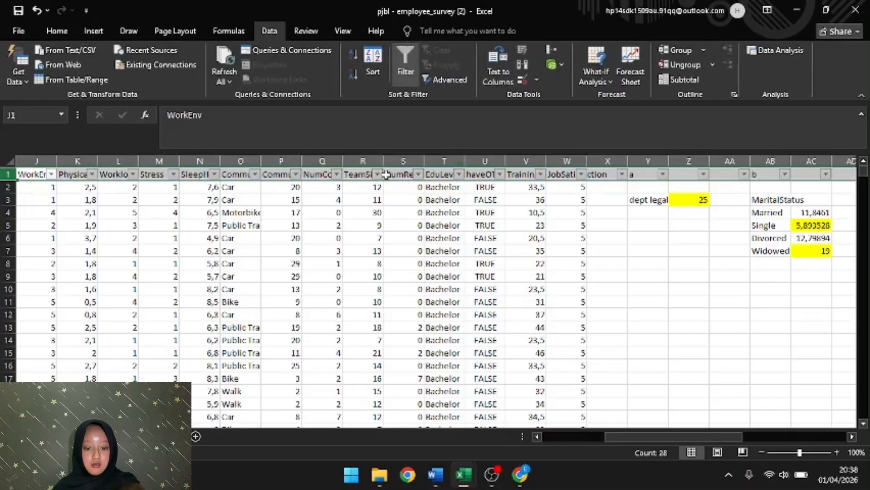
left_click(499, 174)
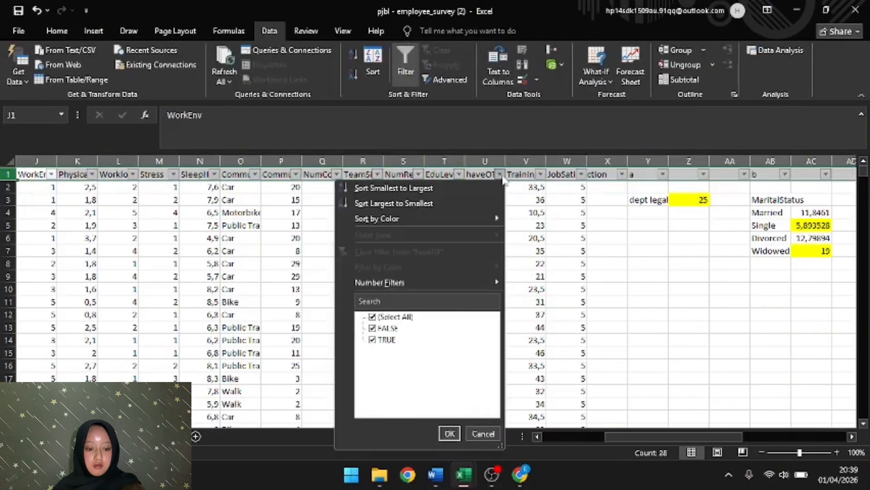
left_click(373, 341)
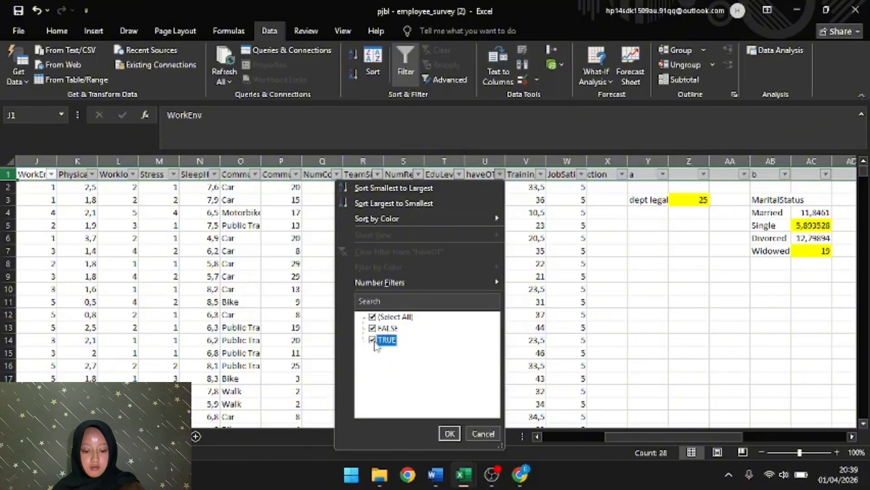
left_click(449, 433)
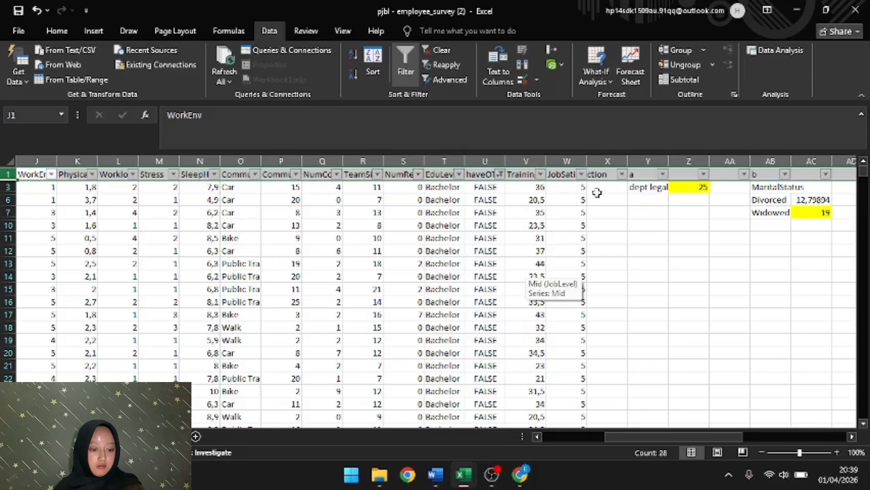
left_click(492, 163)
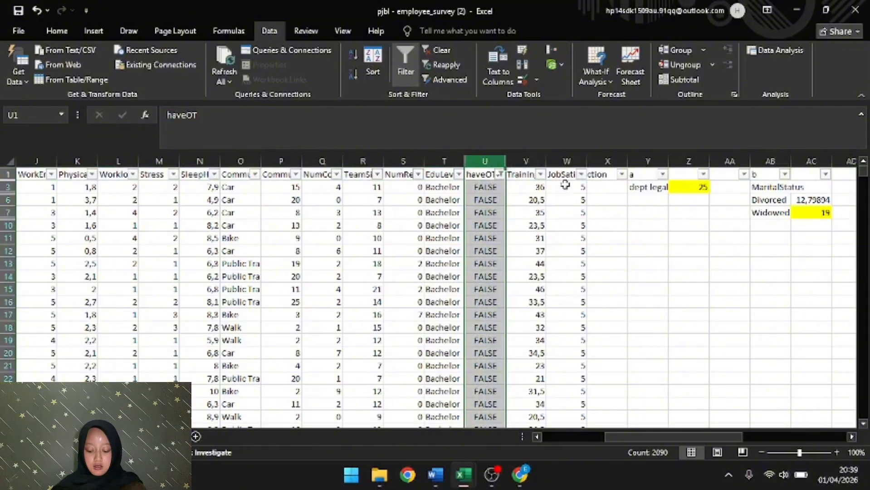
key("ctrl+c")
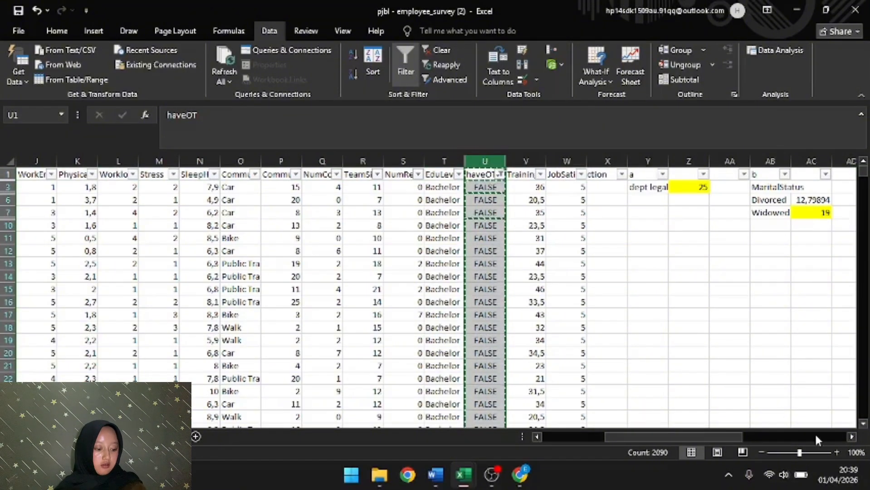
left_click_drag(688, 433, 695, 435)
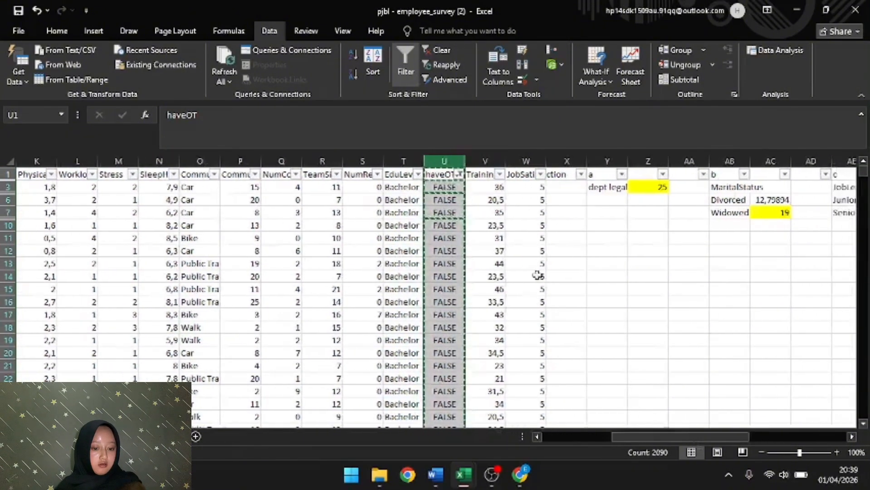
left_click(398, 160)
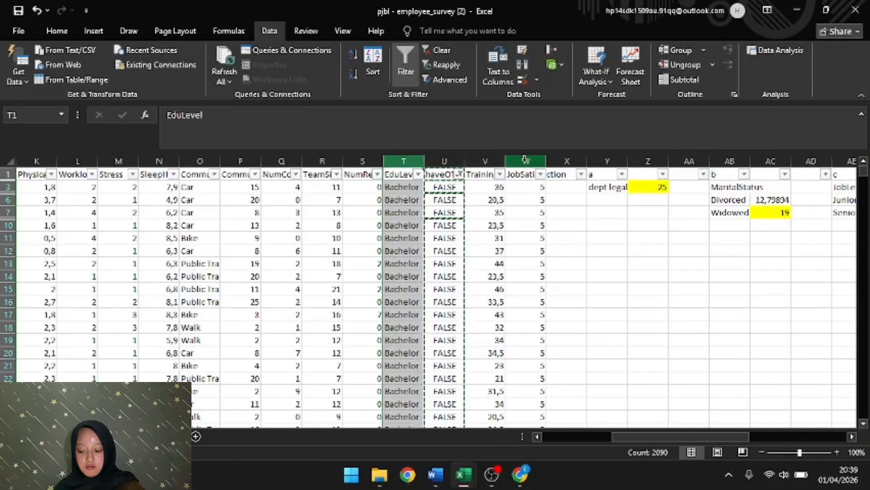
left_click(527, 163)
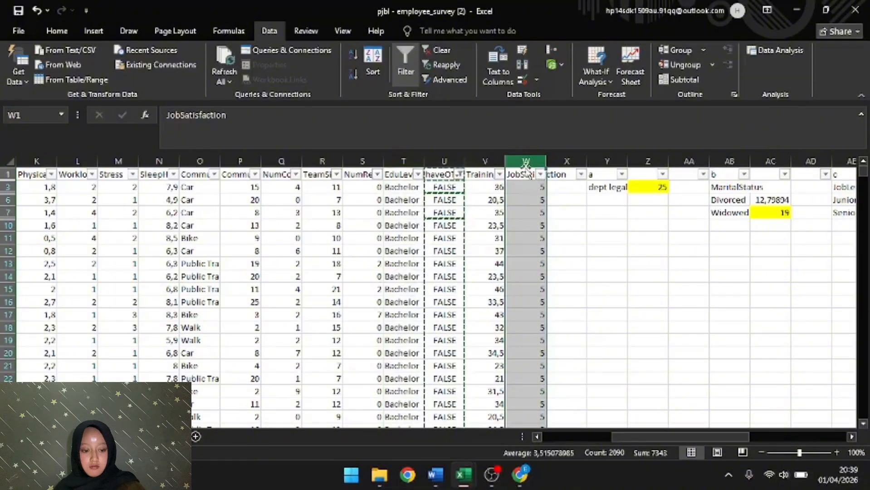
left_click(443, 162)
Step: Copy the filtered JobSatisfaction column and paste it under heading e, starting at cell AQ6
left_click(526, 162)
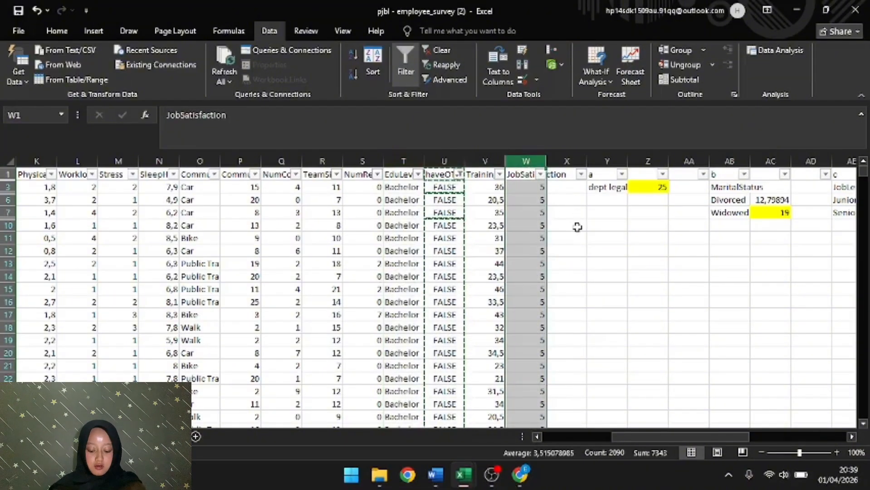
key("ctrl+c")
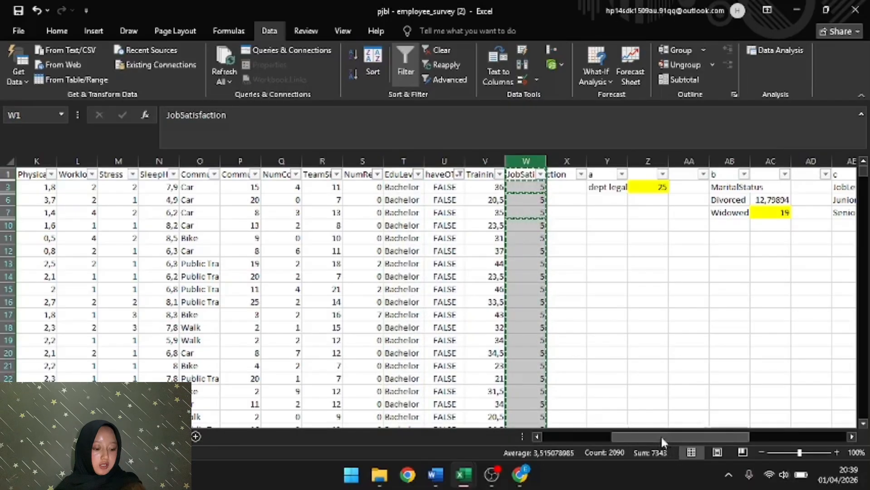
left_click_drag(660, 436, 769, 436)
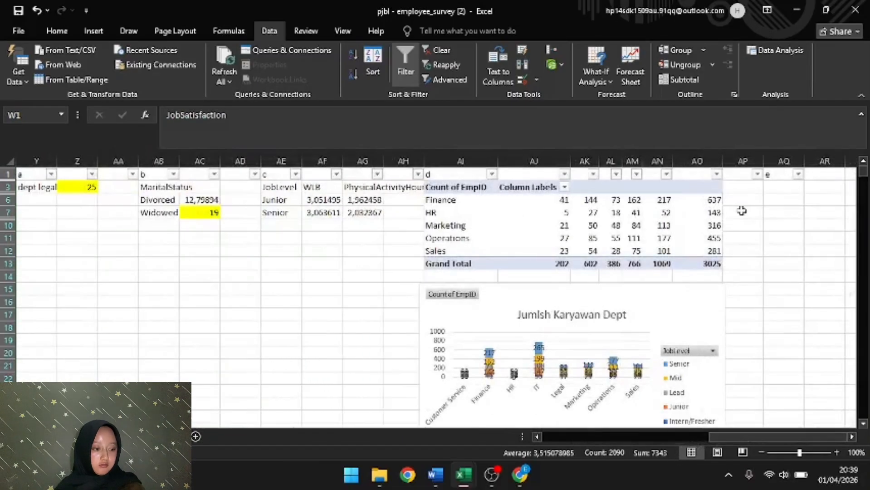
left_click(778, 187)
left_click(787, 200)
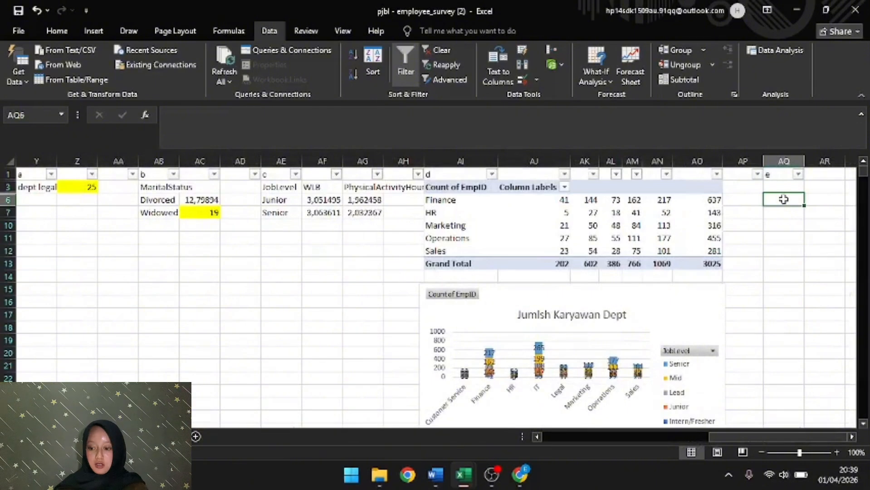
key("ctrl+v")
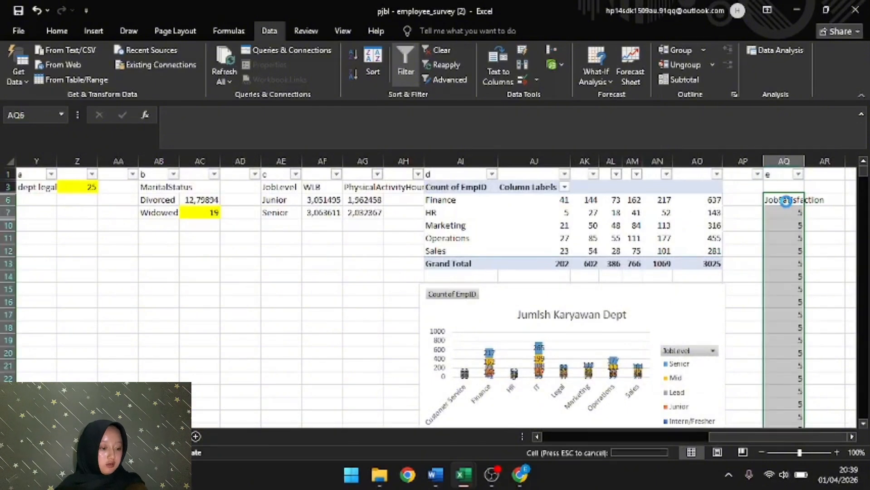
Step: Change the pasted column's header in AQ6 to "JobSatisfaction FALSE"
left_click(786, 200)
double_click(786, 200)
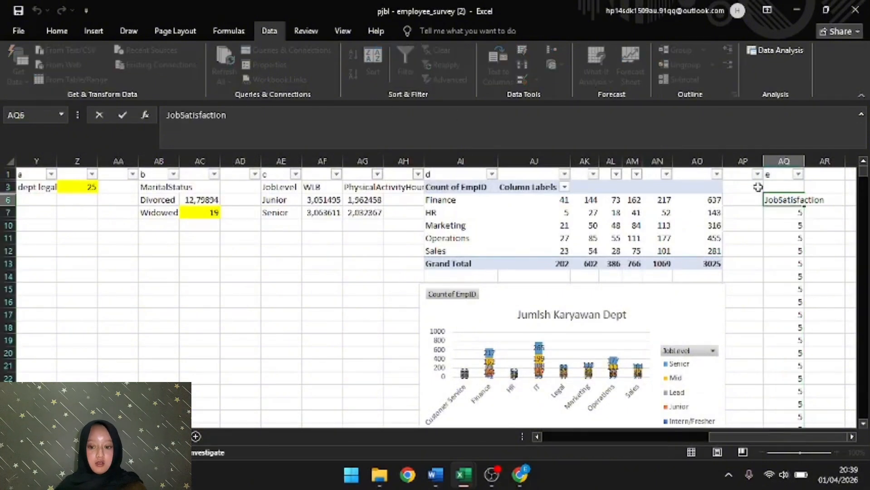
left_click(432, 128)
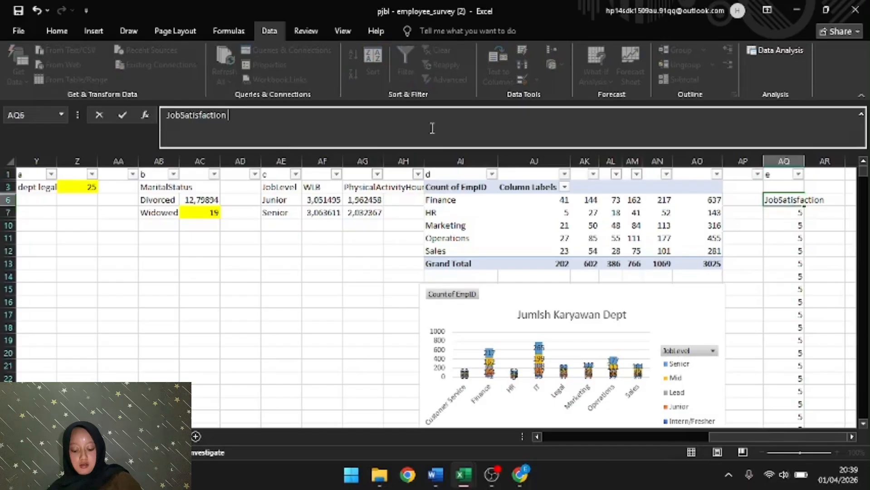
type("FAKS")
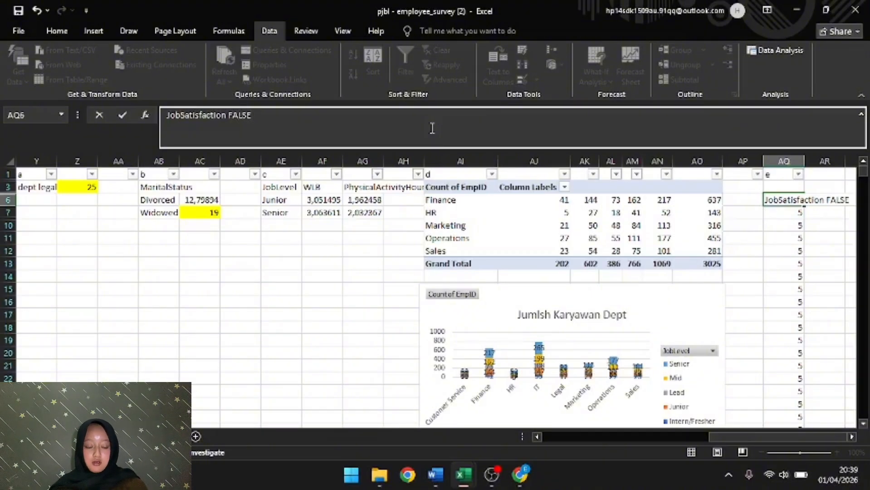
left_click(817, 238)
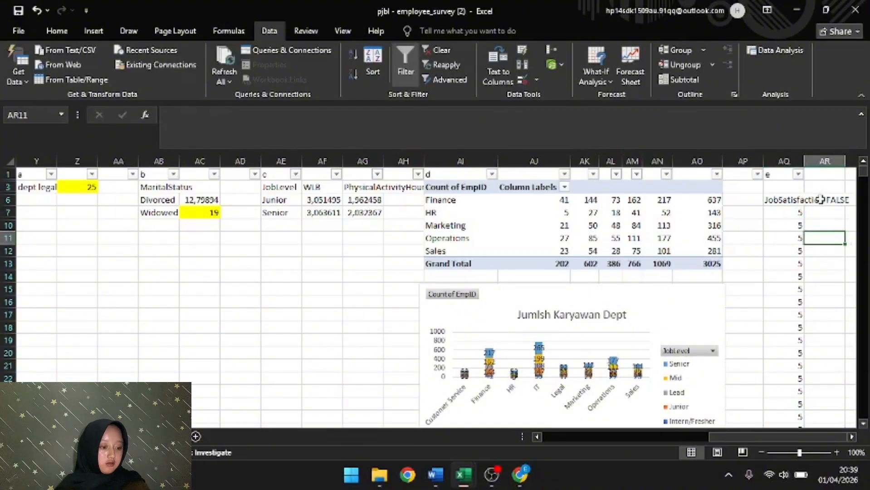
left_click(817, 199)
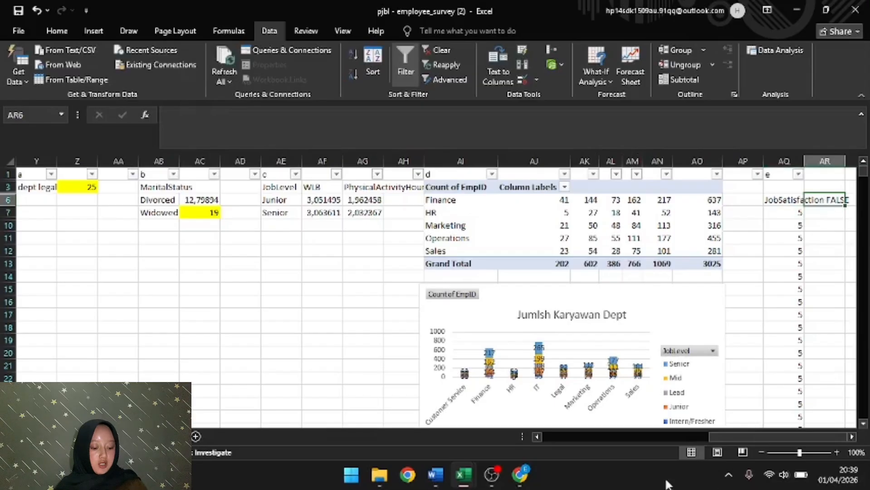
Step: Switch the haveOT filter to show only TRUE rows
left_click_drag(740, 430, 635, 450)
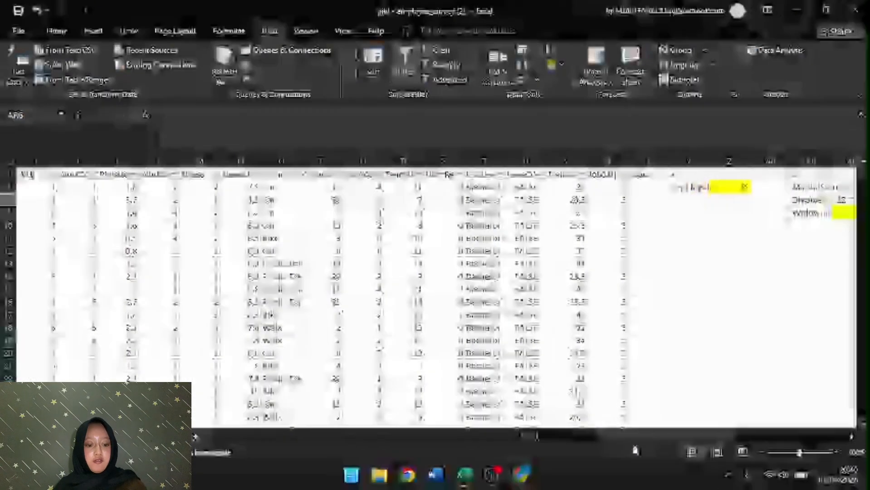
left_click(539, 174)
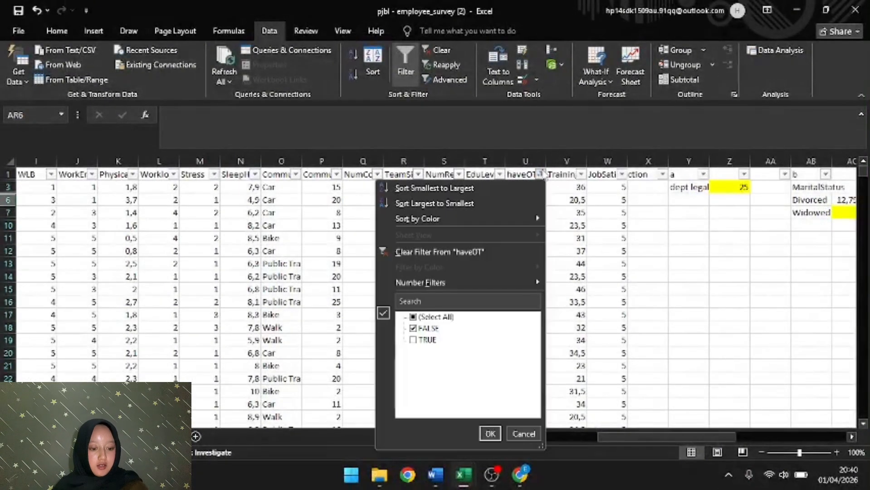
left_click(412, 339)
left_click(413, 328)
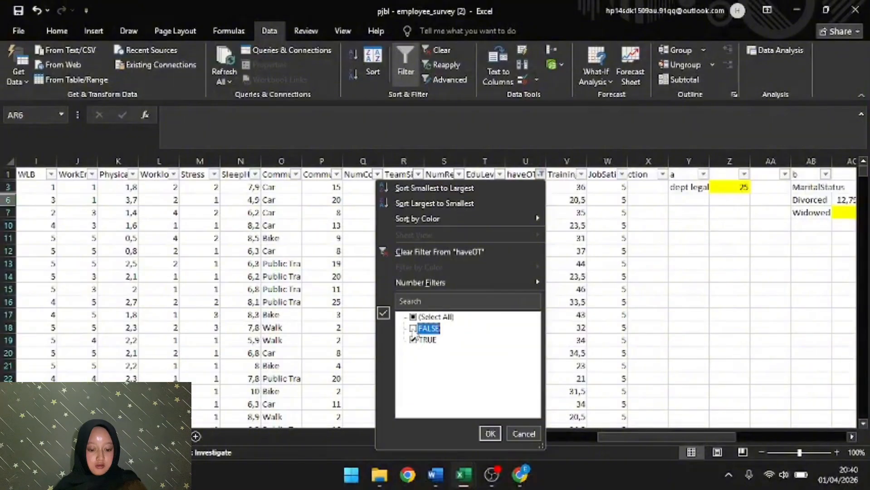
left_click(490, 433)
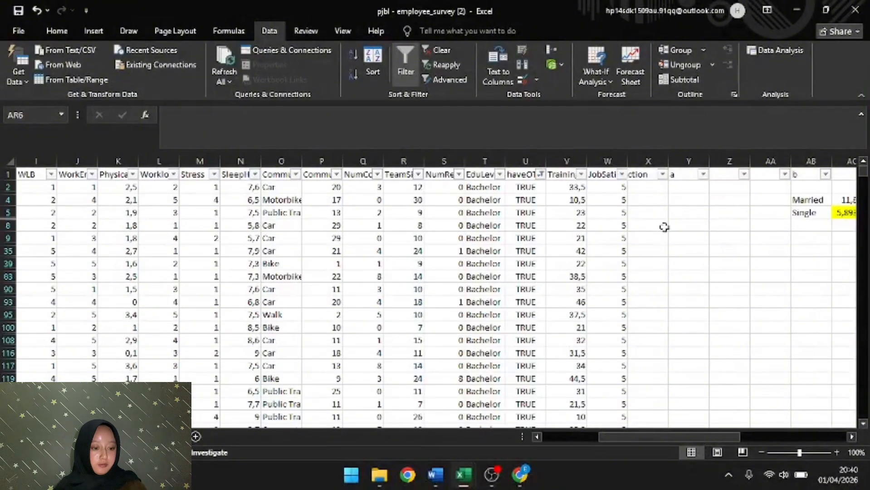
Step: Copy the JobSatisfaction column for the TRUE rows and paste it beside the FALSE data, starting at cell AR4
left_click(611, 160)
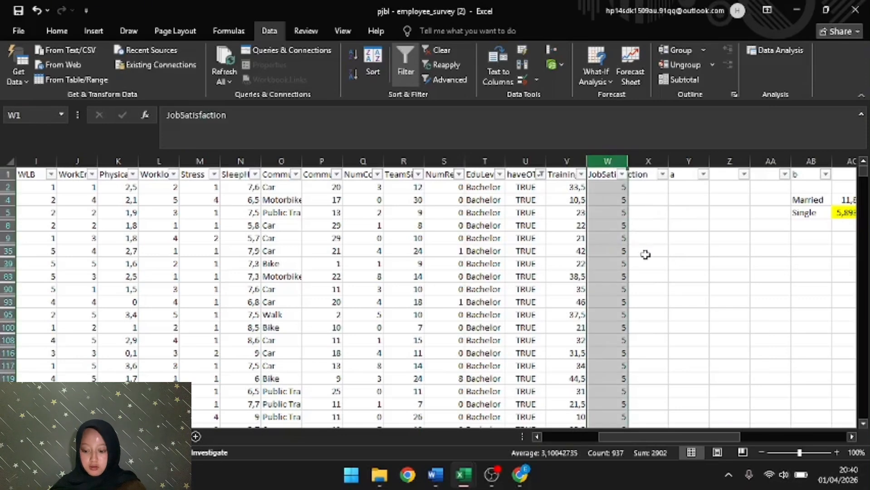
key("ctrl+c")
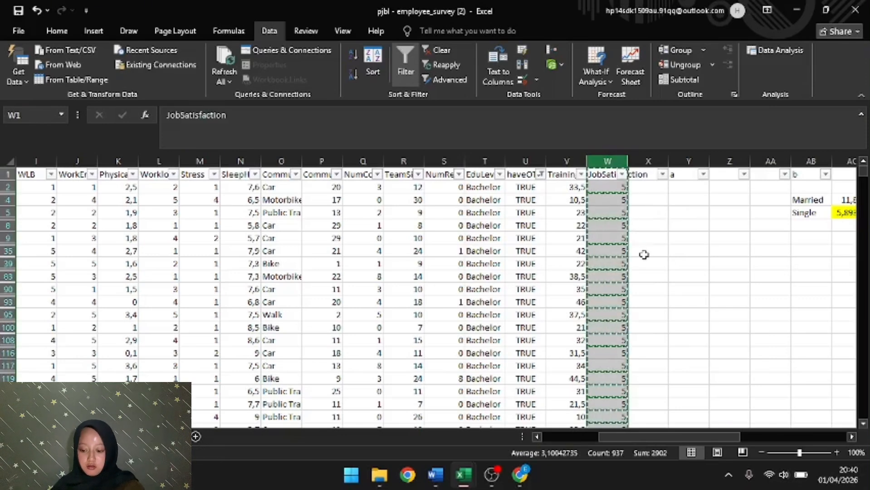
left_click_drag(670, 435, 847, 419)
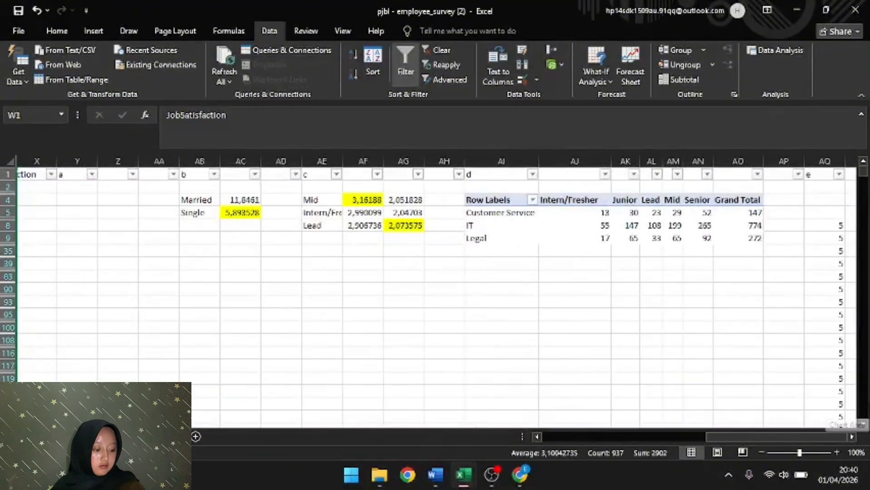
left_click(851, 437)
left_click(851, 436)
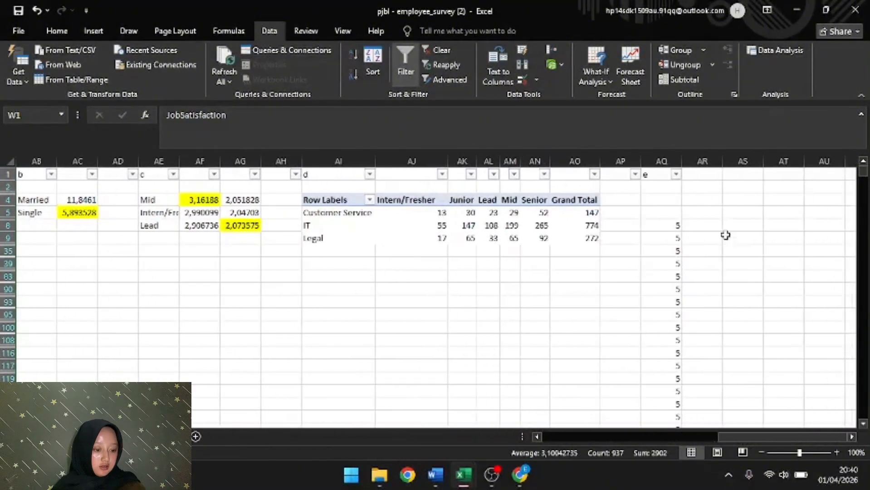
left_click(707, 217)
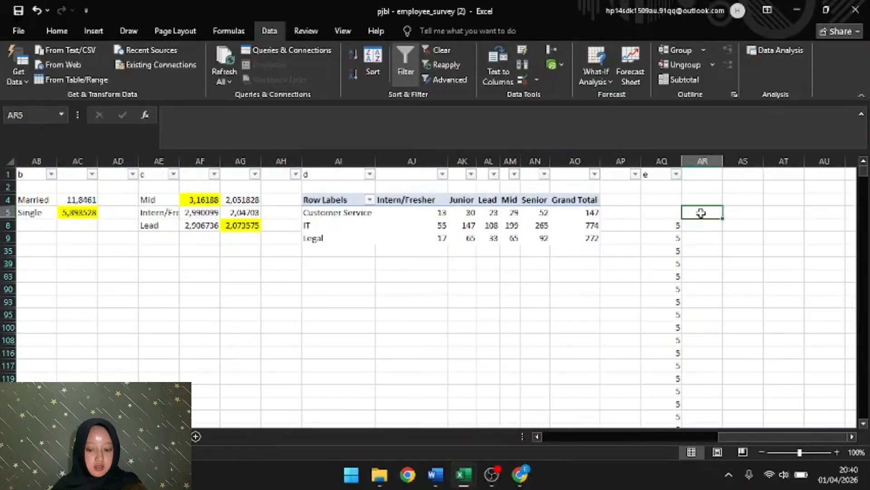
left_click(699, 201)
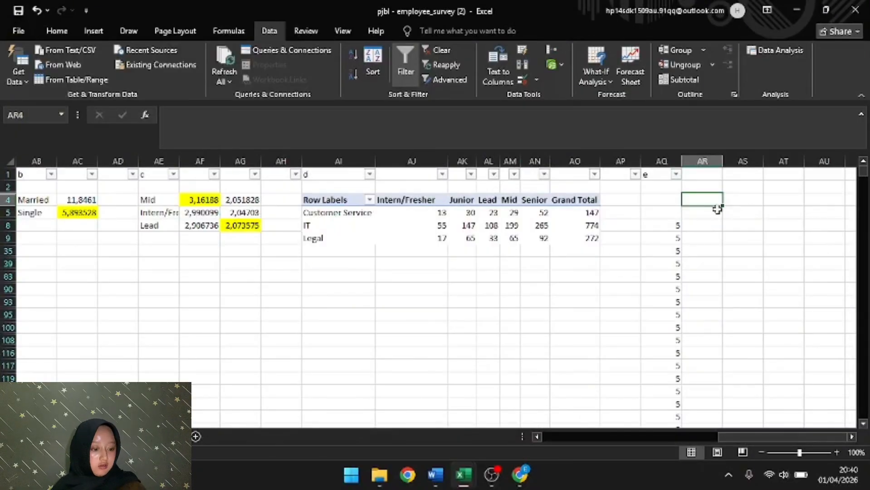
left_click(710, 217)
left_click(708, 201)
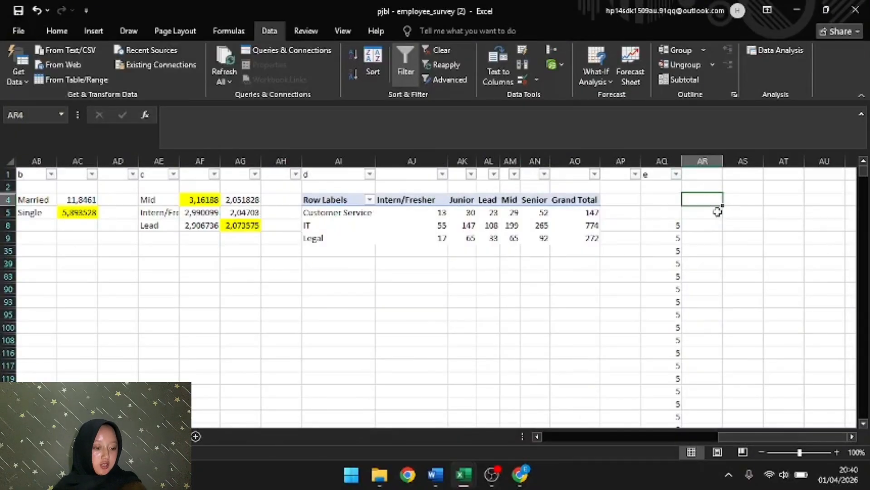
left_click(737, 201)
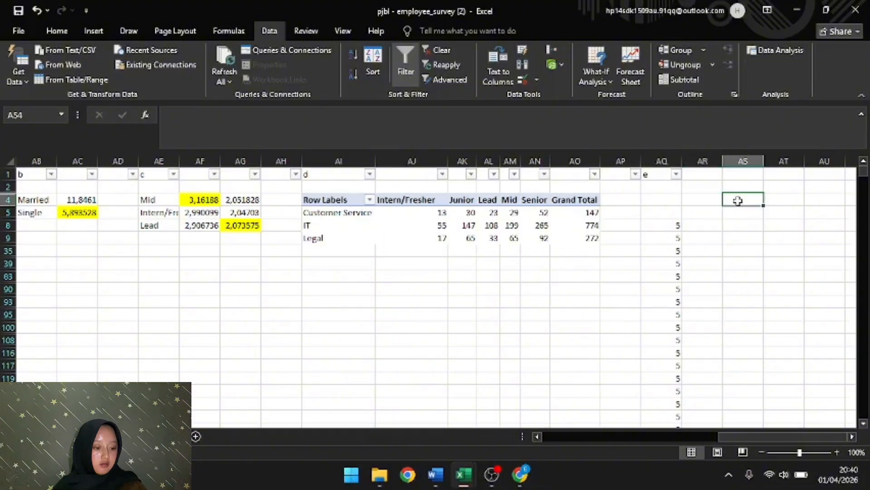
left_click(706, 201)
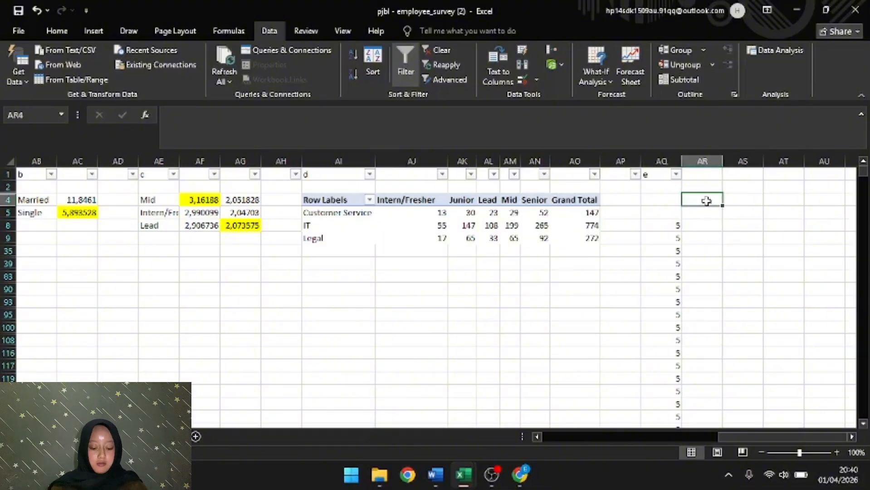
key("ctrl+v")
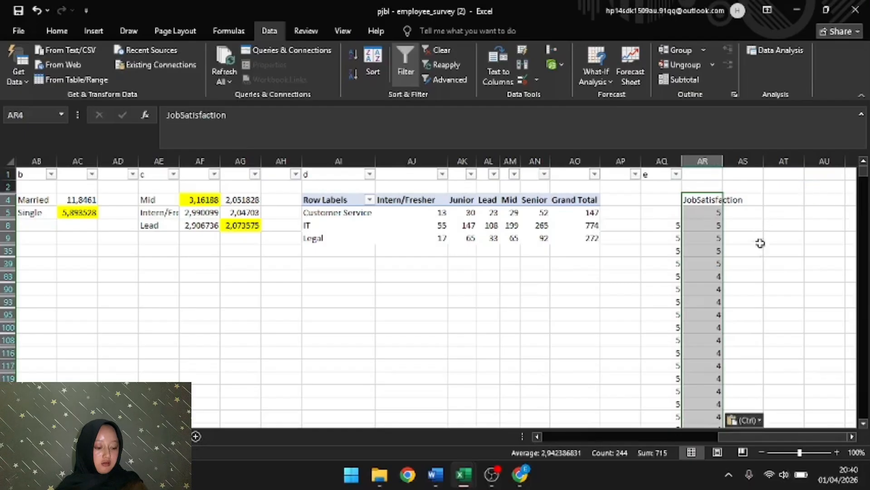
Step: Turn off filtering on the survey data so all rows are shown again
left_click(403, 64)
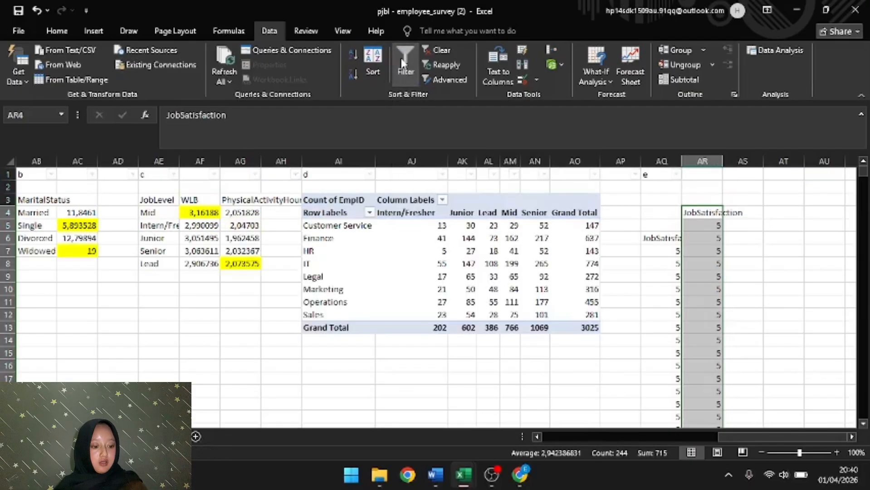
left_click(656, 213)
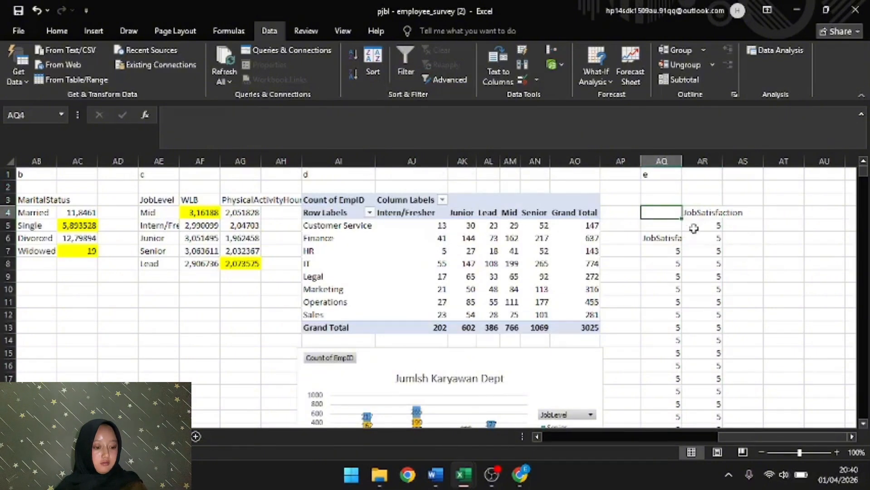
left_click(709, 214)
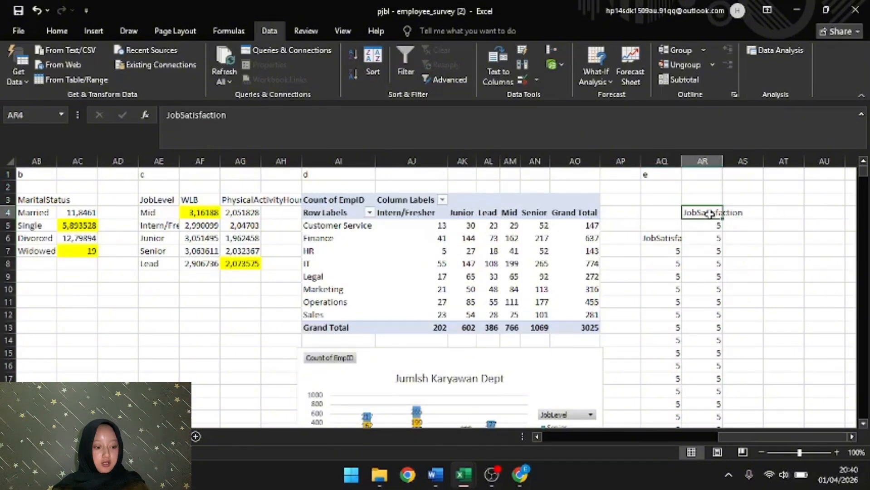
Step: Copy the JobSatisfaction FALSE column from AQ6 down and paste it starting at cell AQ4
left_click(653, 238)
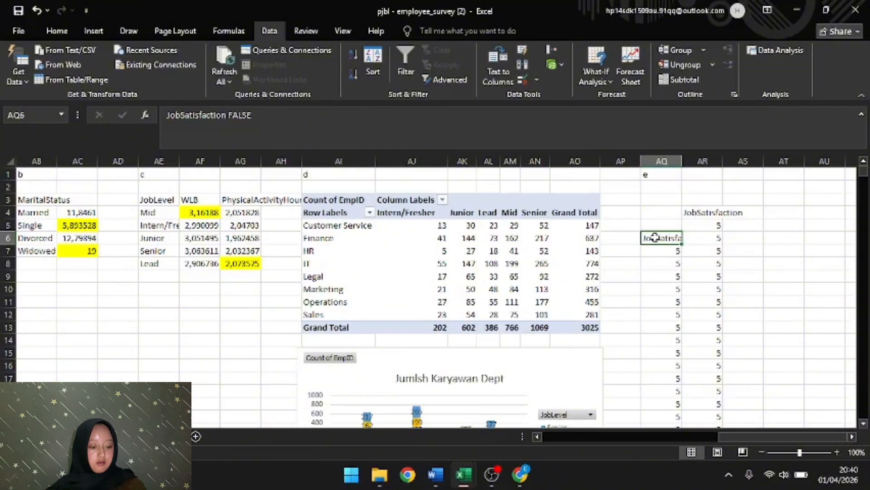
key("ctrl+shift+Down")
key("ctrl+c")
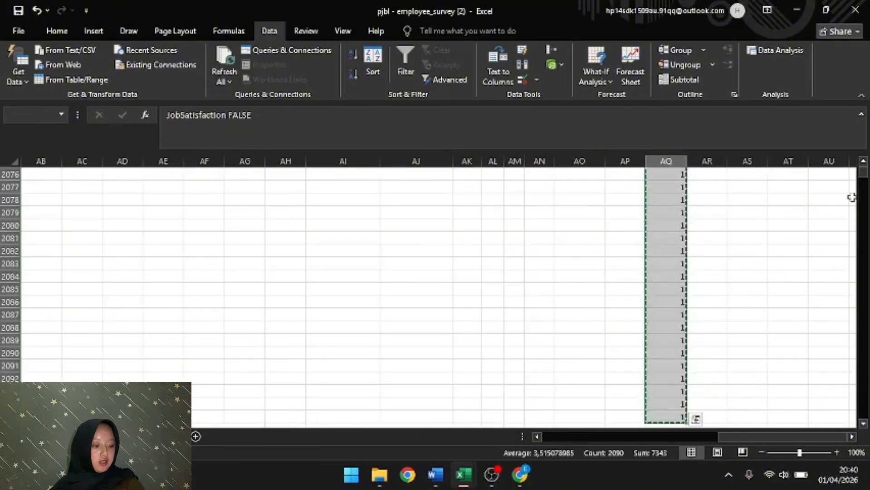
left_click_drag(863, 172, 861, 154)
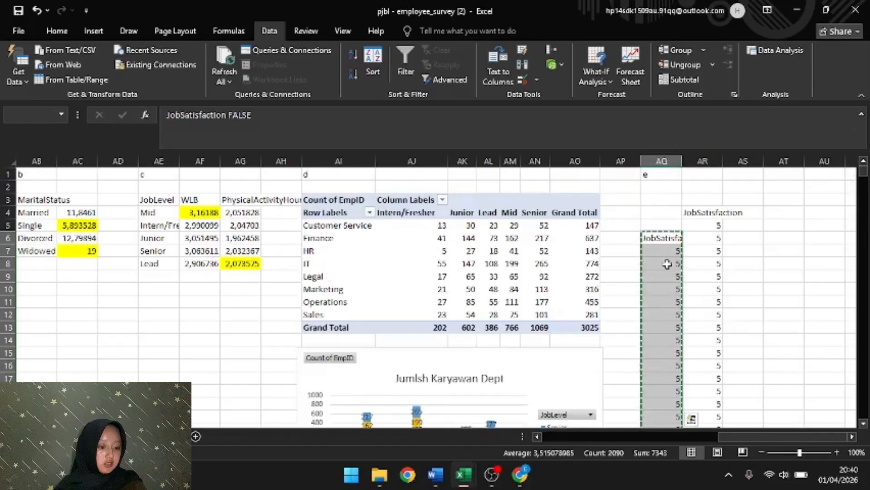
left_click(662, 212)
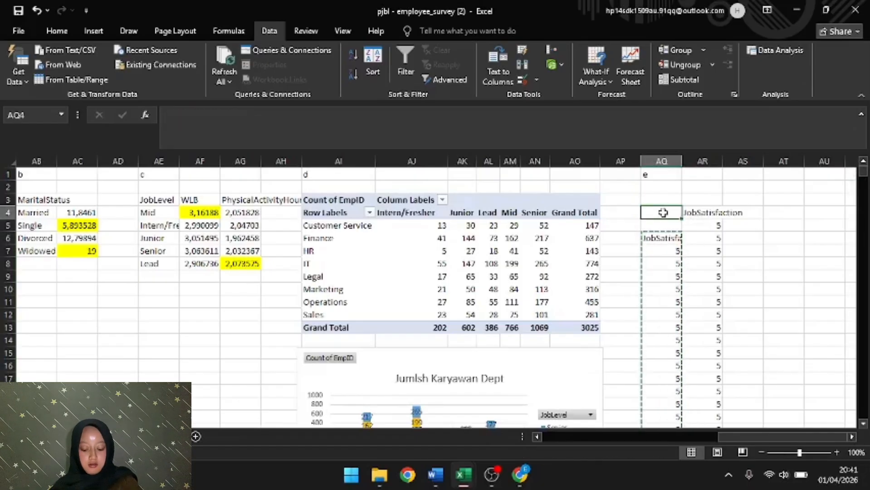
key("ctrl+v")
Step: Change the header in cell AR4 to "JobSatisfaction TRUE"
left_click(692, 212)
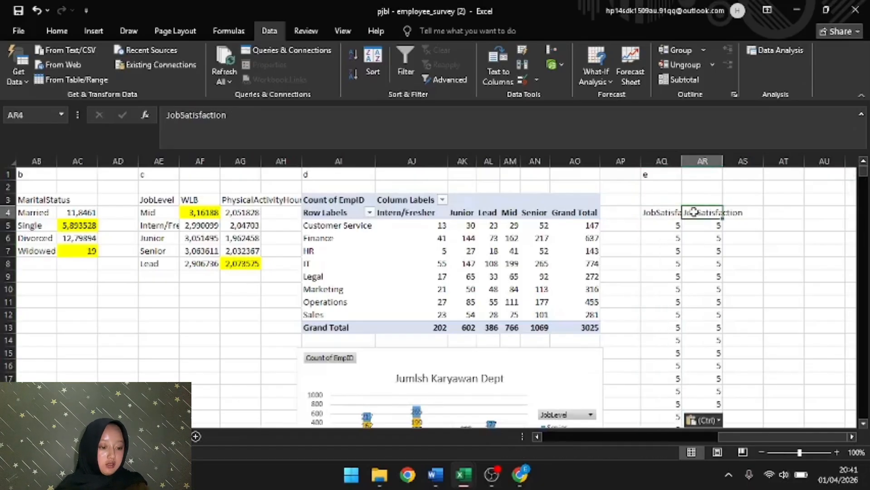
left_click(306, 115)
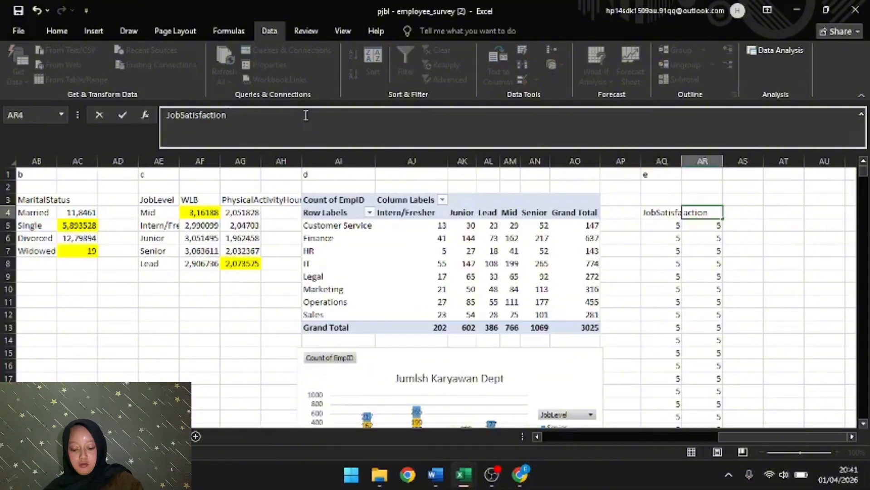
type("TRUE")
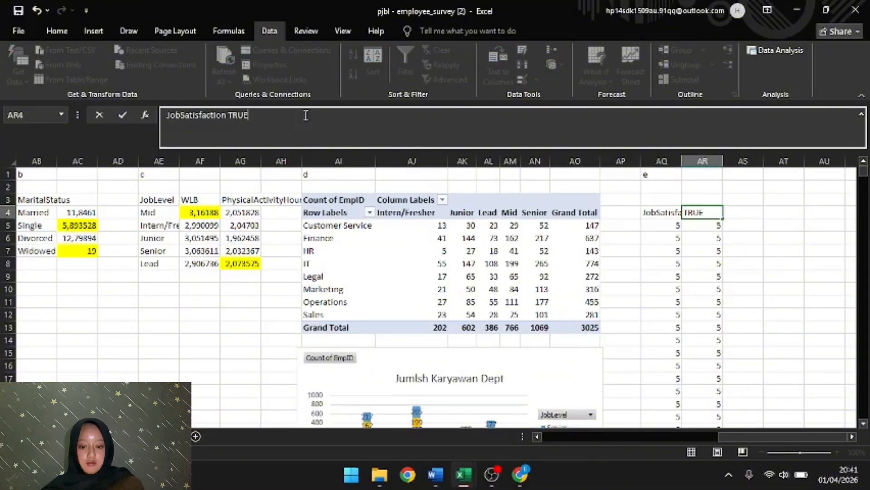
key("Return")
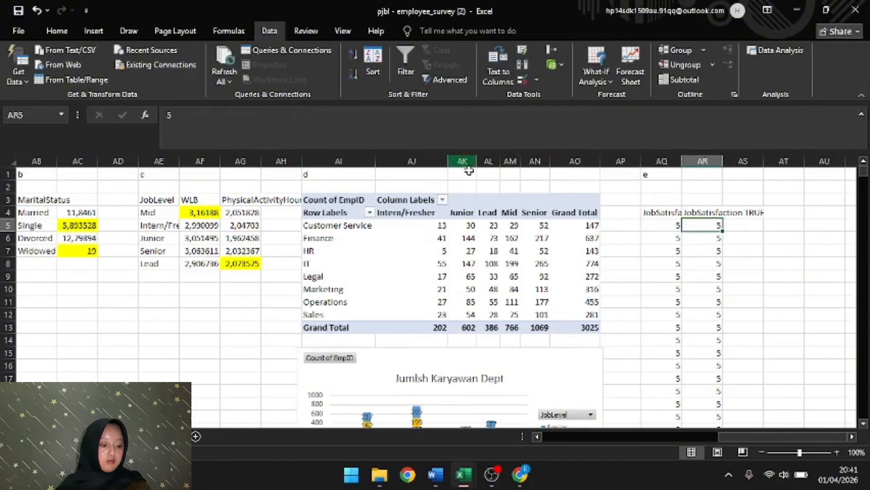
Step: Start a t-Test: Two-Sample Assuming Unequal Variances analysis and set the Variable 1 range to the FALSE data, AQ5:AQ2095
left_click(757, 212)
left_click(773, 212)
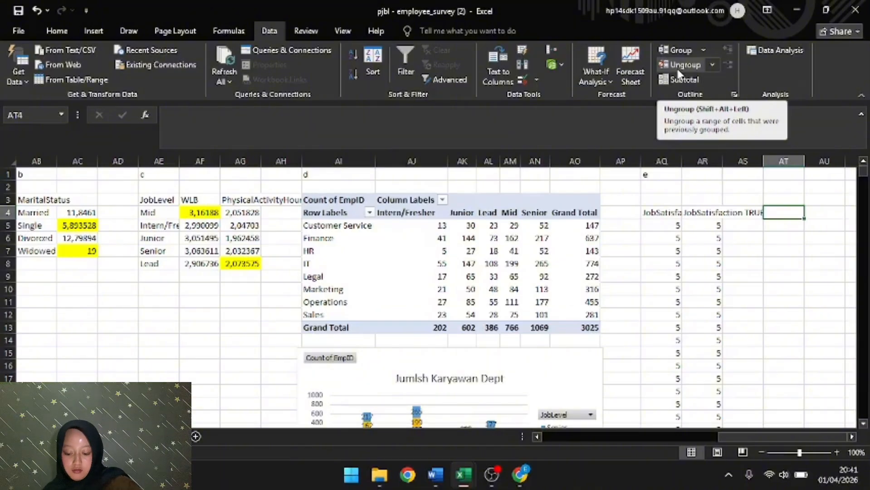
left_click(772, 49)
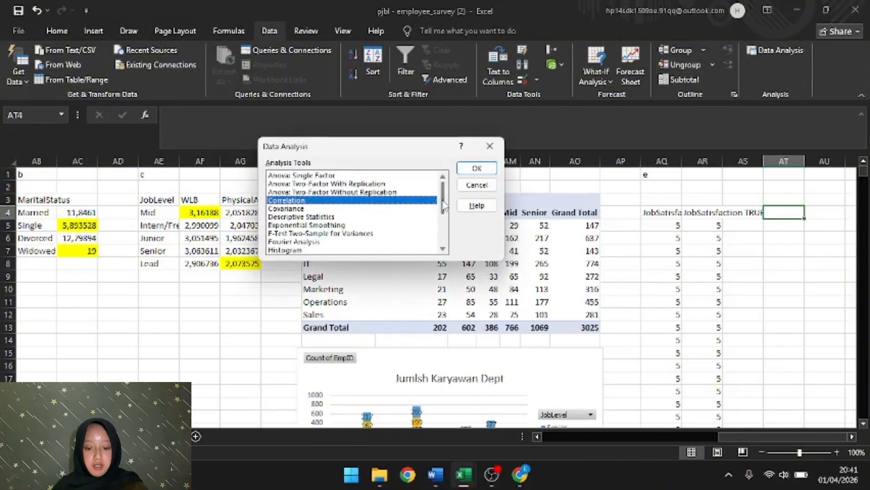
left_click_drag(443, 202, 453, 259)
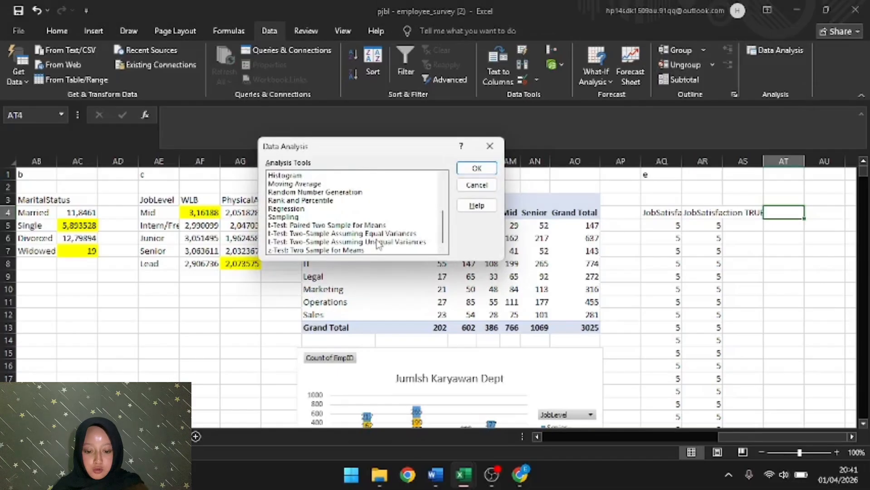
left_click(379, 242)
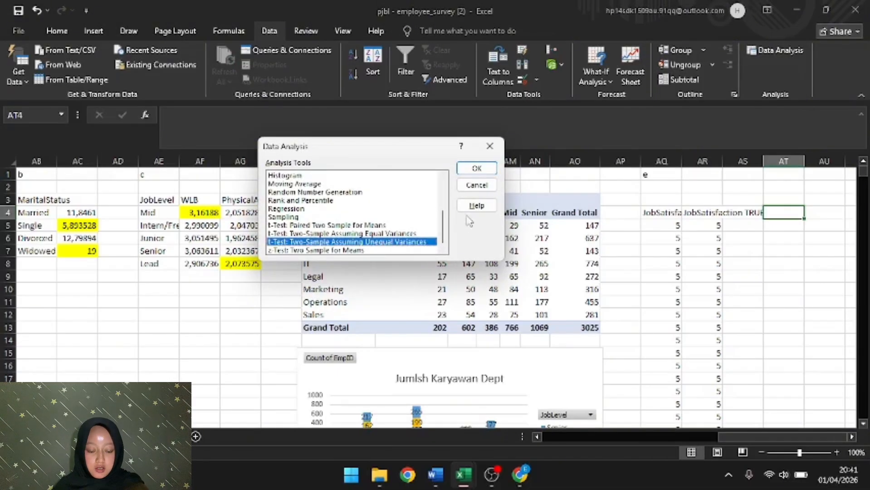
left_click(474, 169)
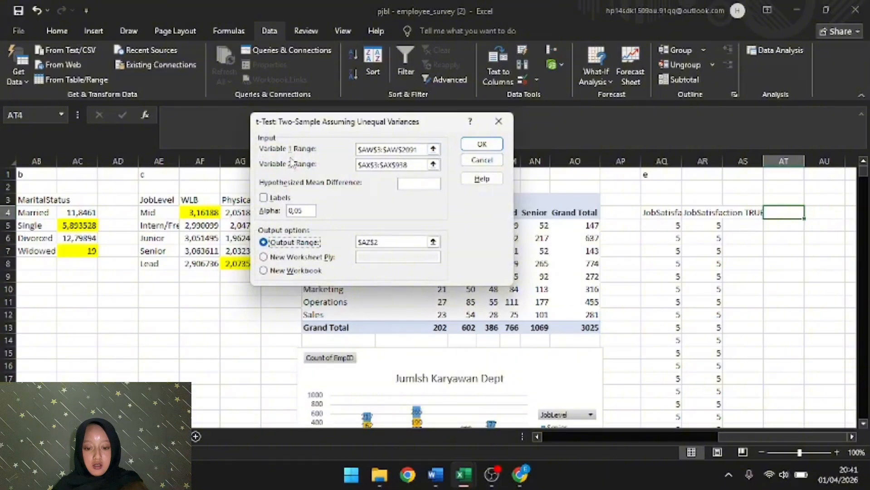
left_click(433, 148)
left_click(584, 189)
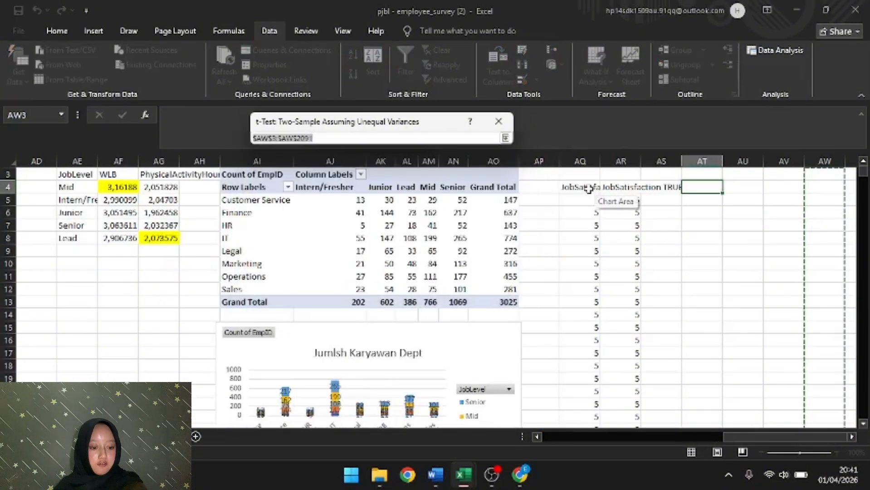
left_click(587, 197)
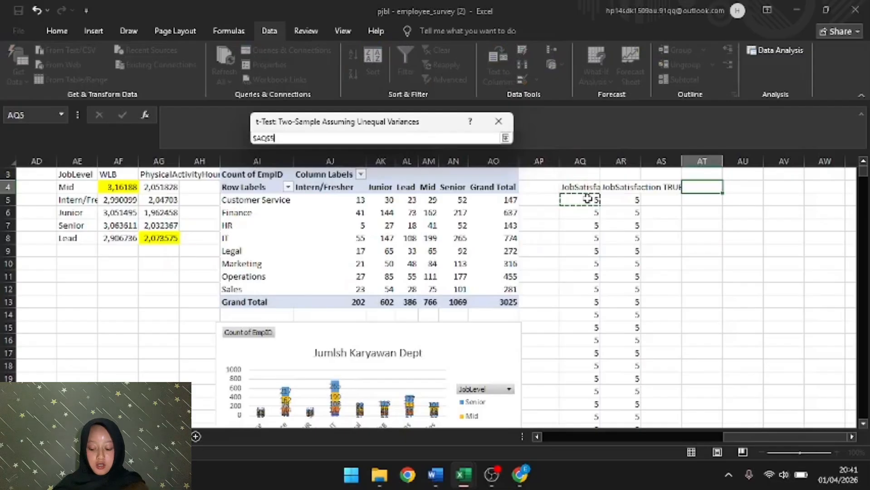
key("ctrl+shift+Down")
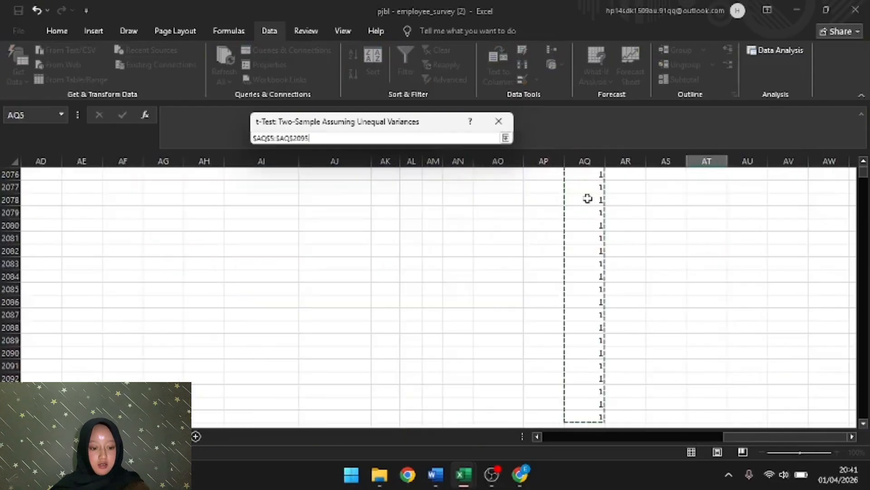
key("Return")
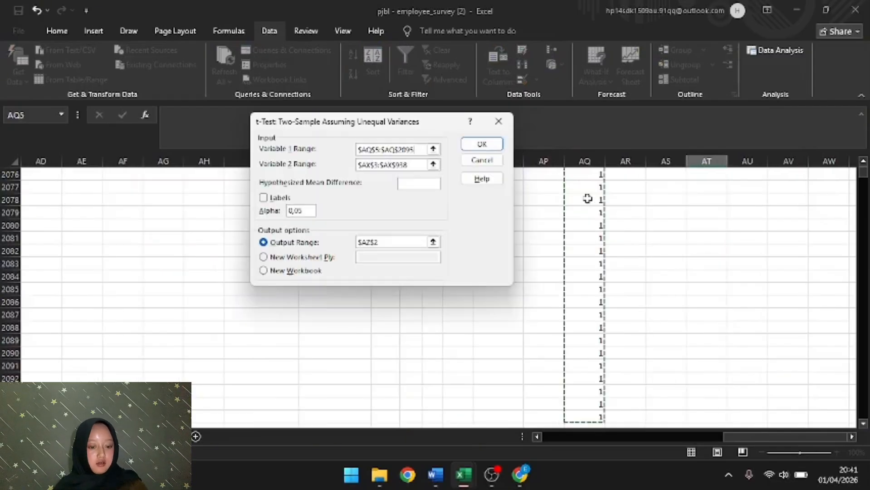
Step: Set the t-test's Variable 2 range to the TRUE data, AR5:AR940
left_click(433, 164)
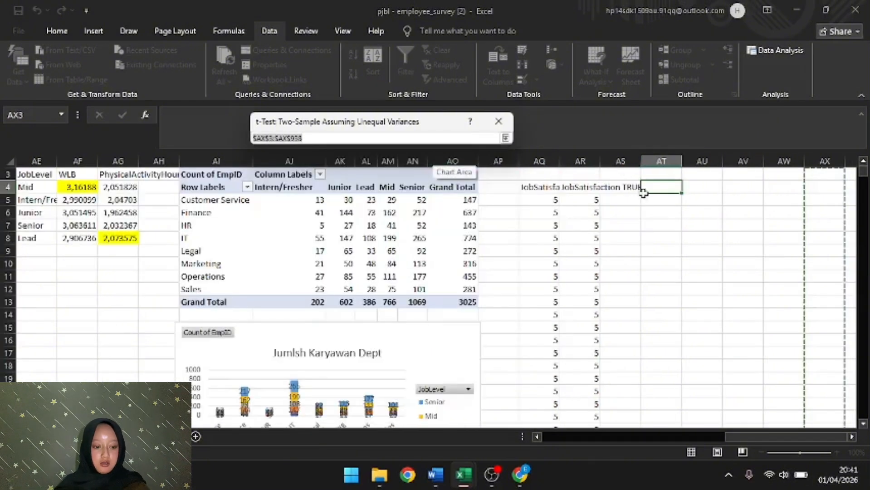
left_click(595, 200)
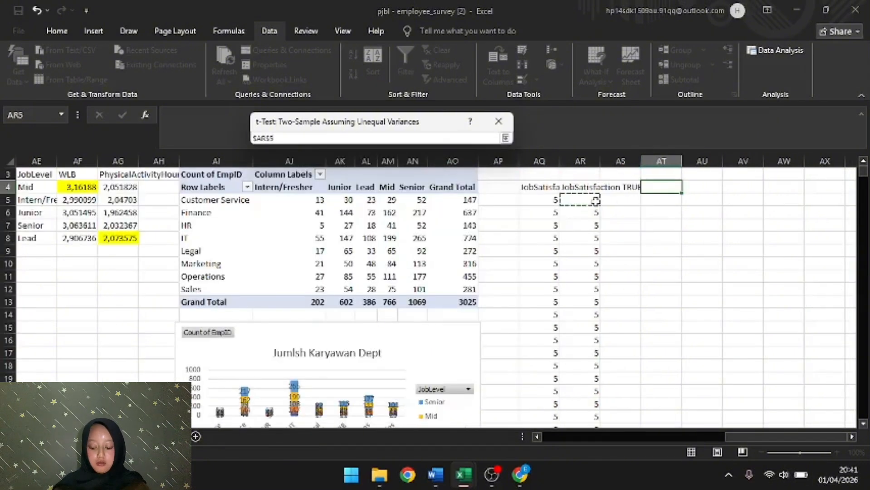
key("ctrl+shift+Down")
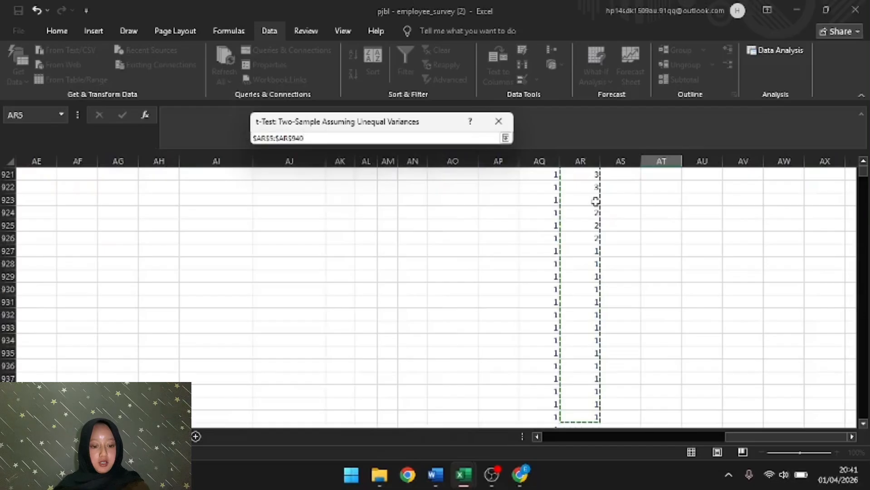
key("Return")
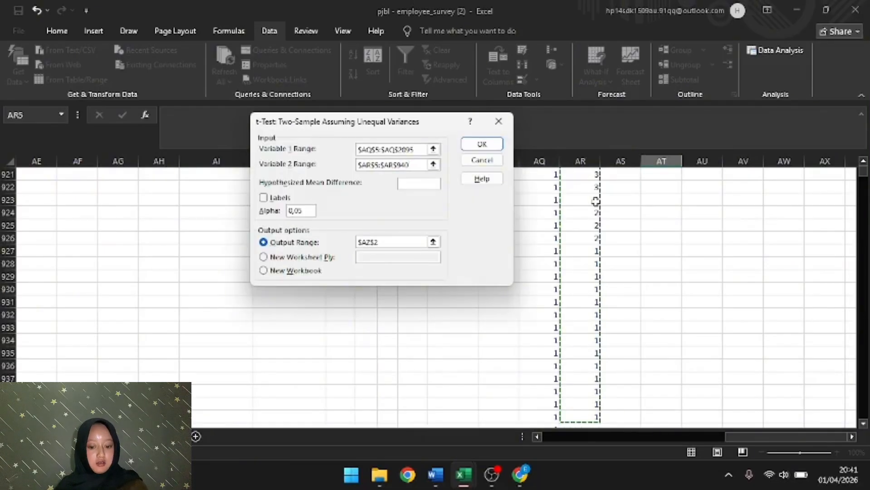
Step: Set the t-test's output range to cell AT4 and run the analysis
left_click(264, 242)
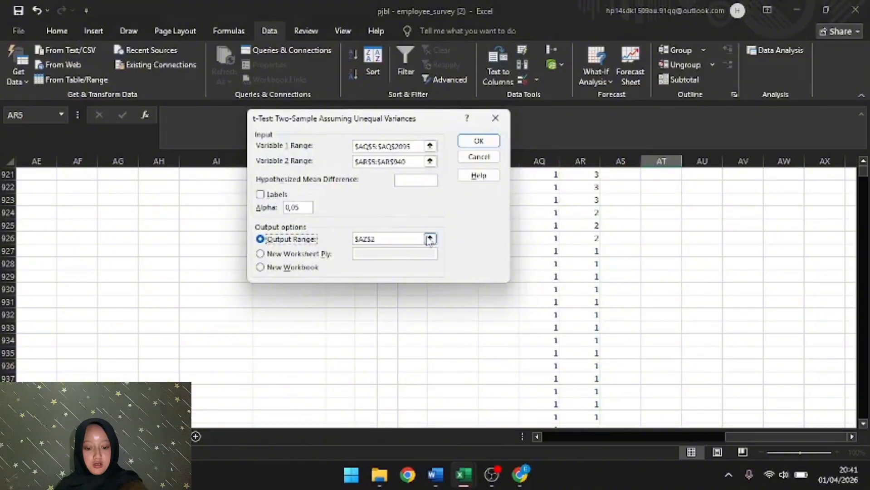
key("Tab")
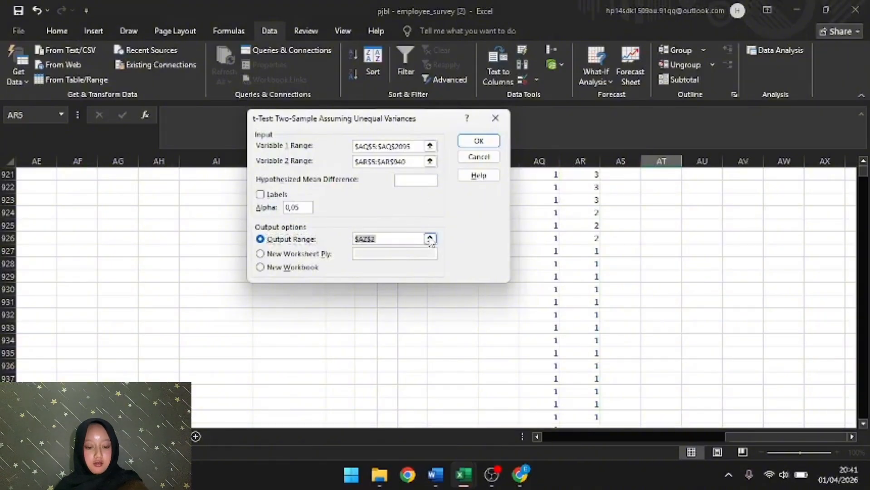
left_click(429, 239)
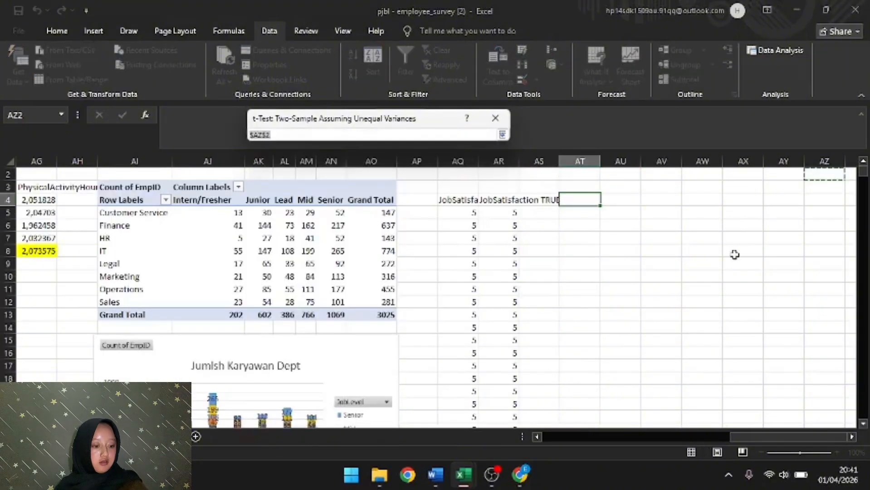
left_click(580, 199)
key("Return")
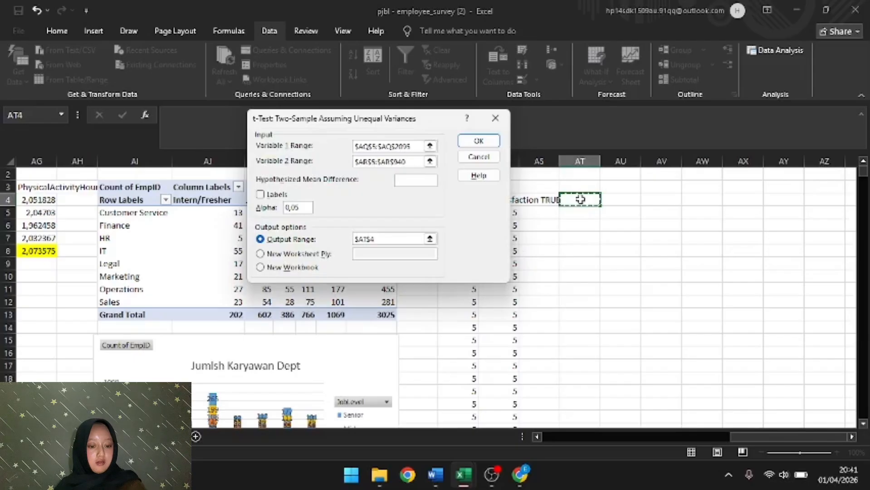
left_click(480, 141)
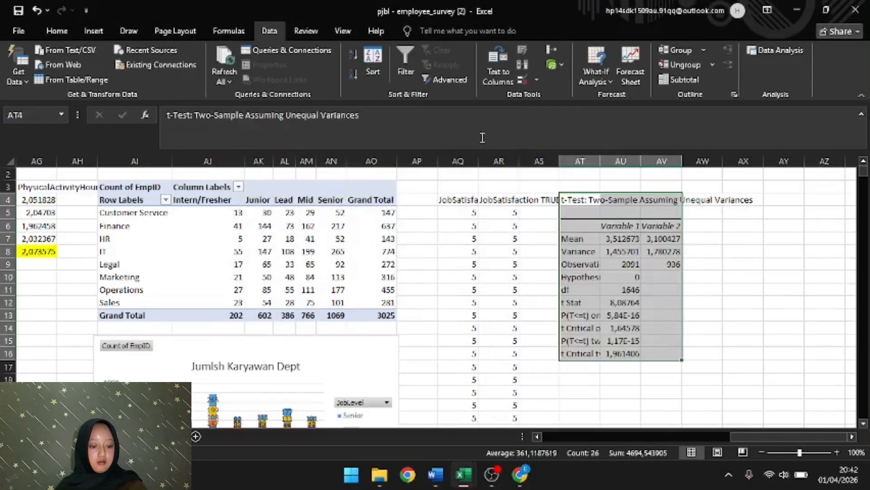
Step: Format the two-tail P(T<=t) value in cell AU15 of the t-test results as Number
left_click(632, 302)
left_click(591, 327)
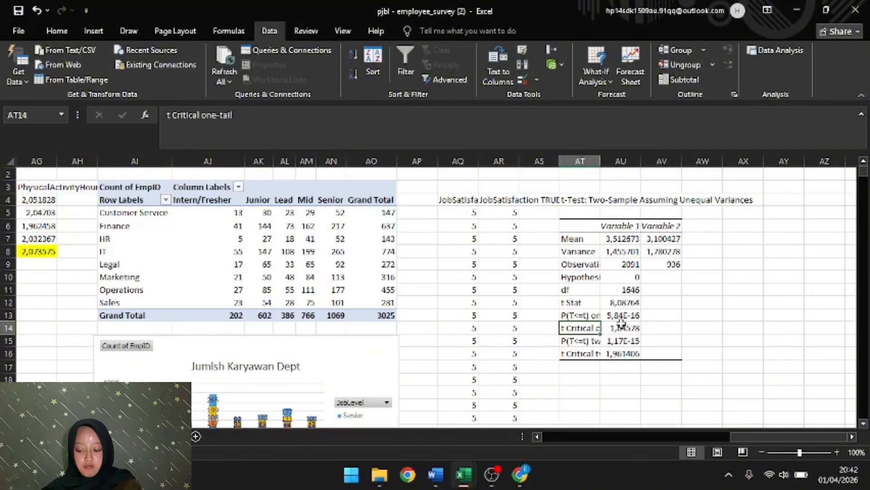
left_click(637, 338)
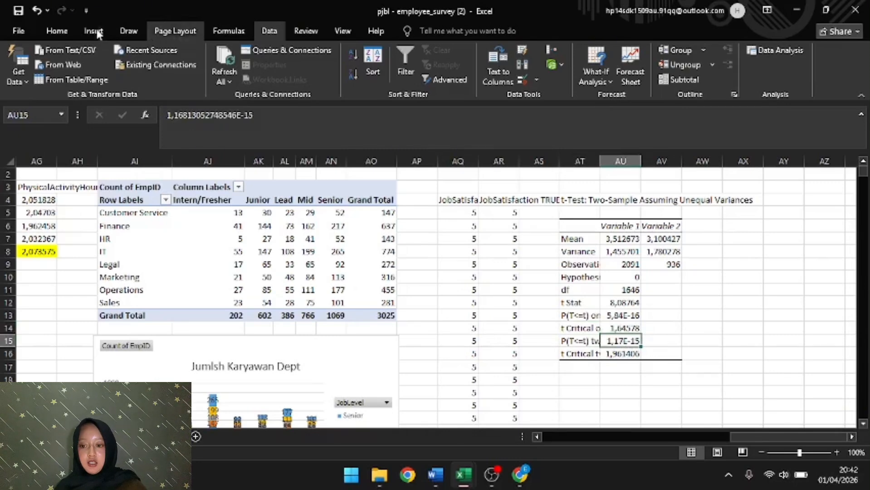
left_click(68, 31)
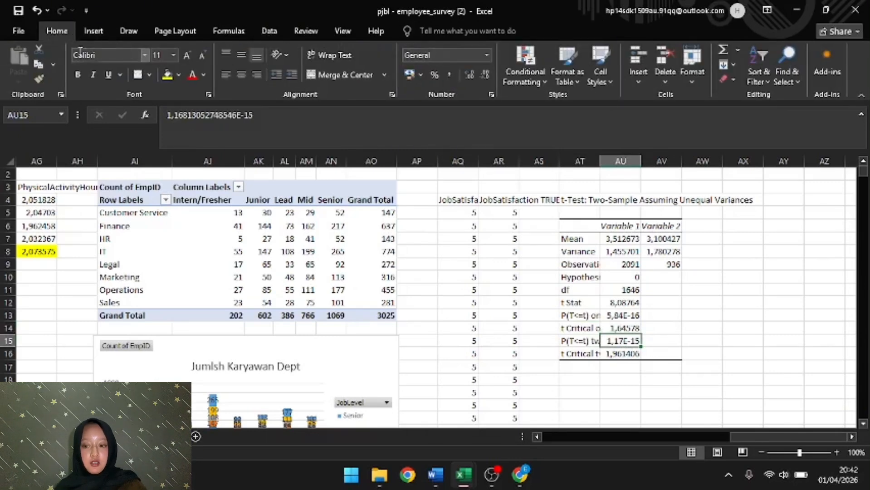
left_click(485, 54)
left_click(472, 105)
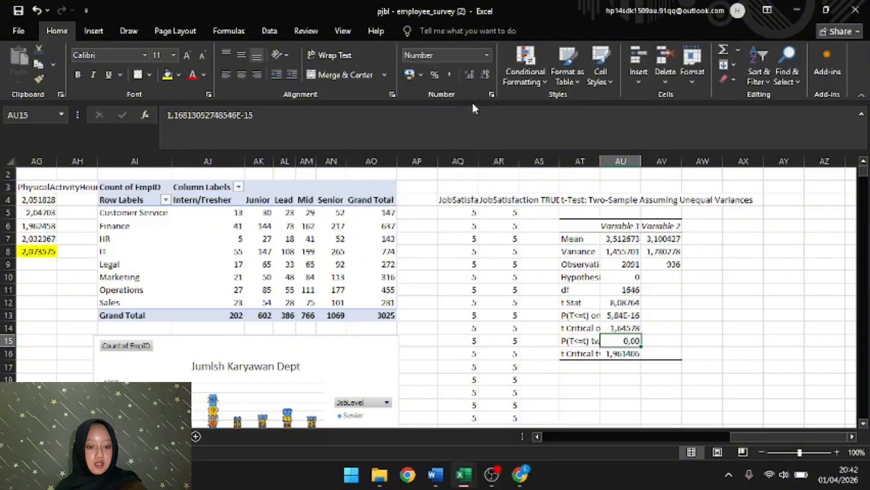
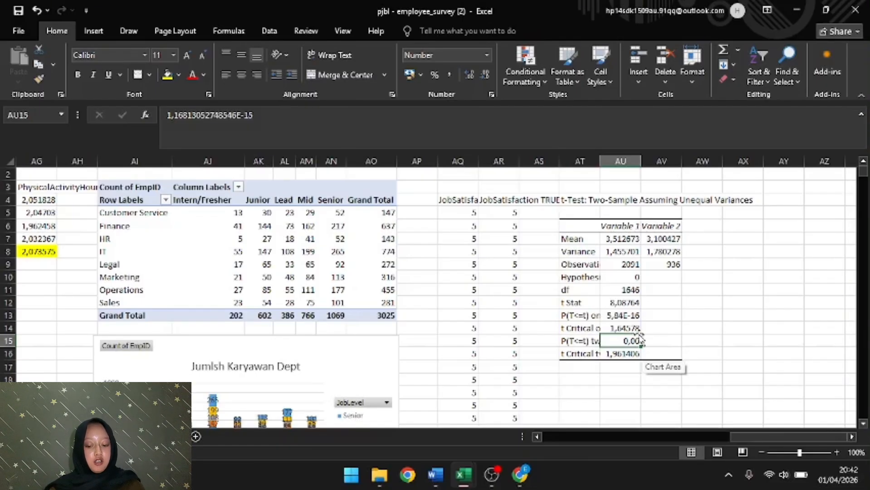
Step: Enter the conclusion "ADA PERBEDAAN SIGNIFIKAN" in cell AT18 below the t-test results
left_click(661, 341)
left_click(688, 340)
left_click(652, 345)
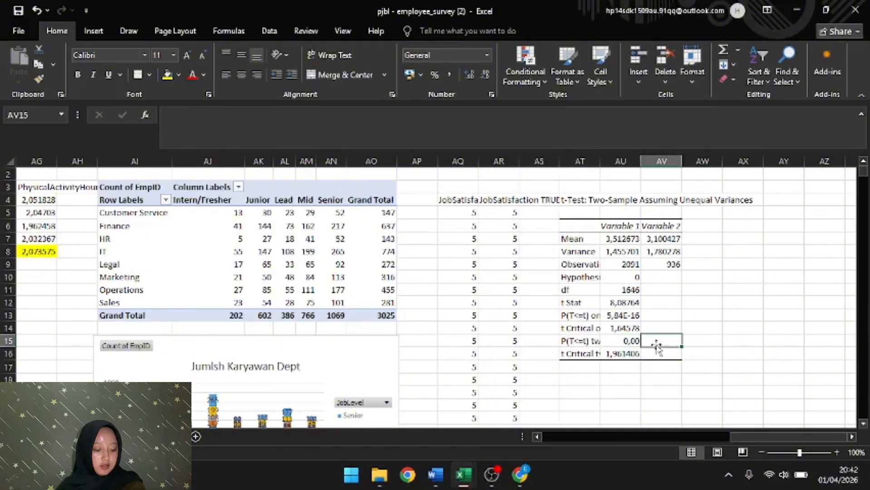
type("A")
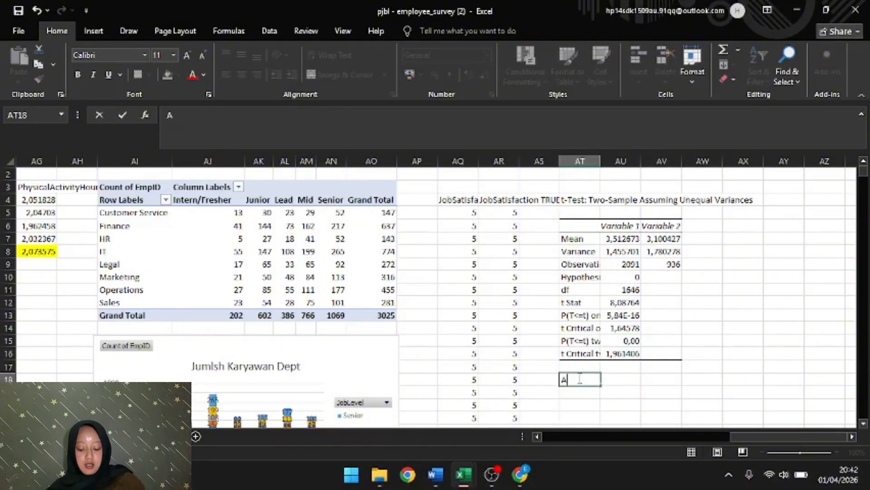
type("DA PER")
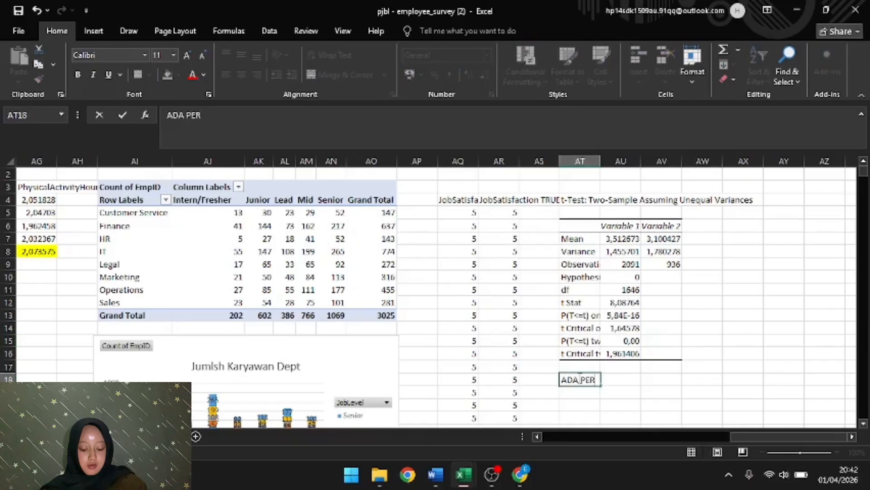
type("BEDAAN")
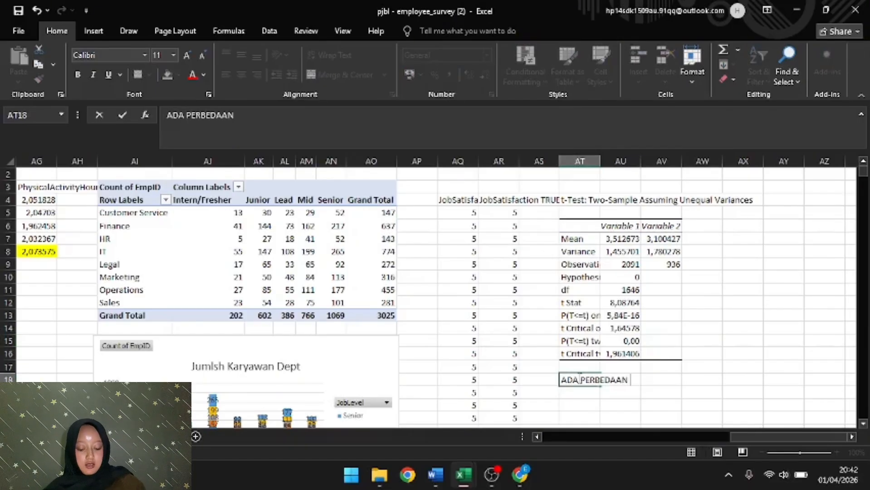
type(" SIGNIF")
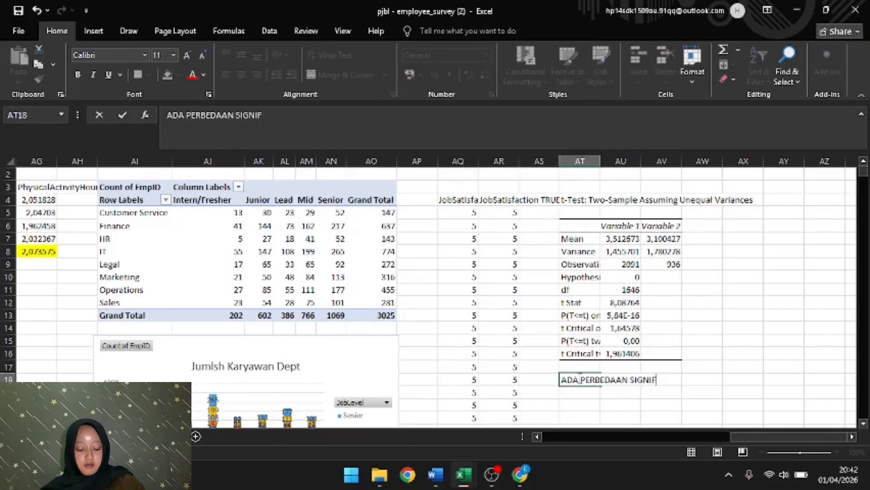
type("IKAN")
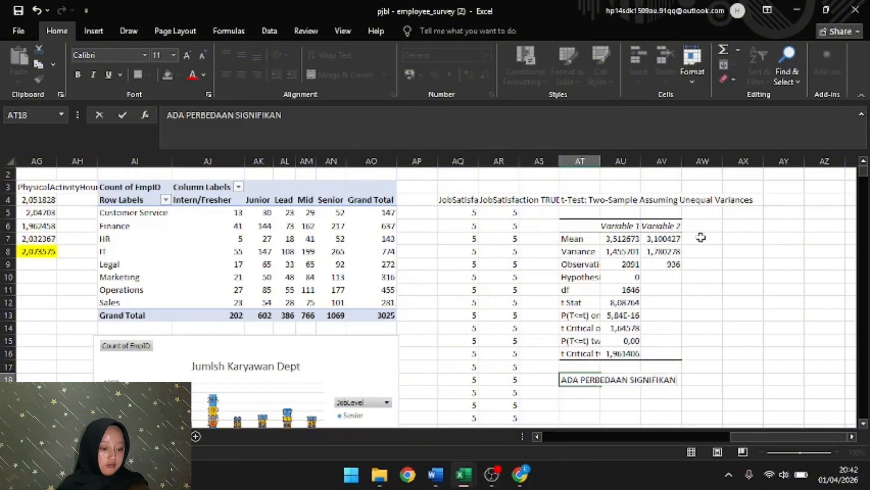
left_click(782, 202)
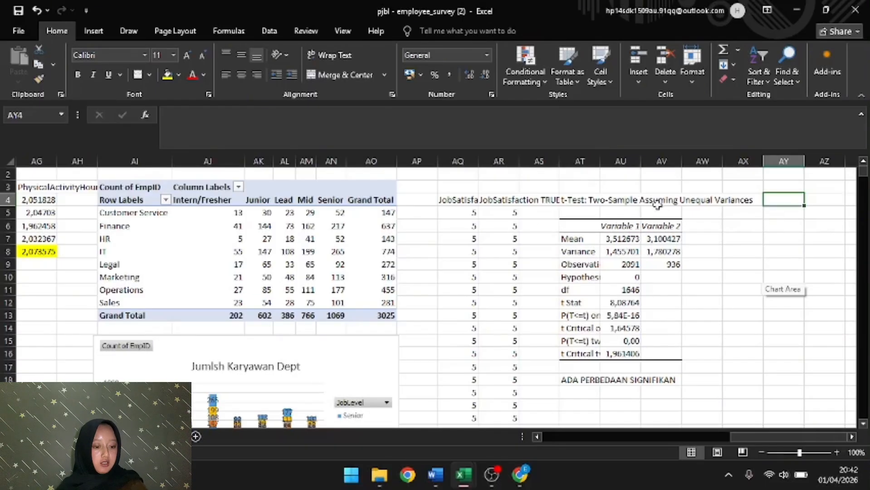
Step: Copy the whole JobSatisfaction column of the survey data, from header cell W1 down to its last row
left_click_drag(864, 172, 863, 164)
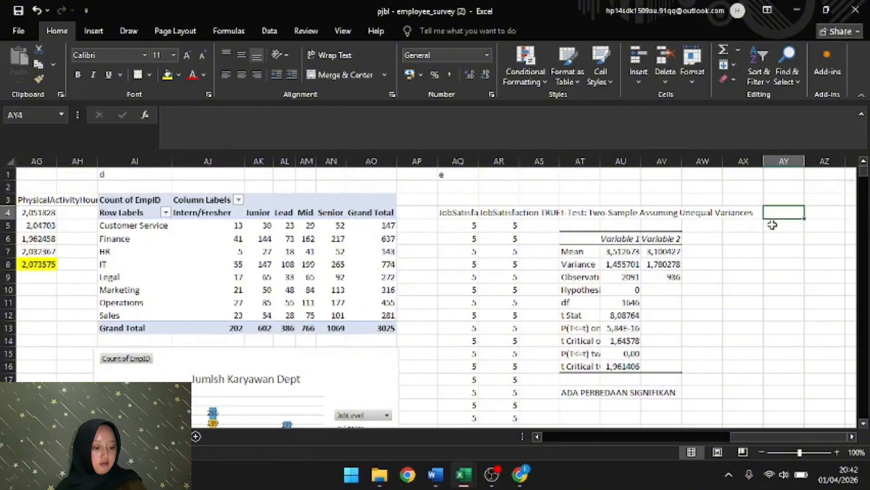
left_click(748, 214)
left_click(767, 213)
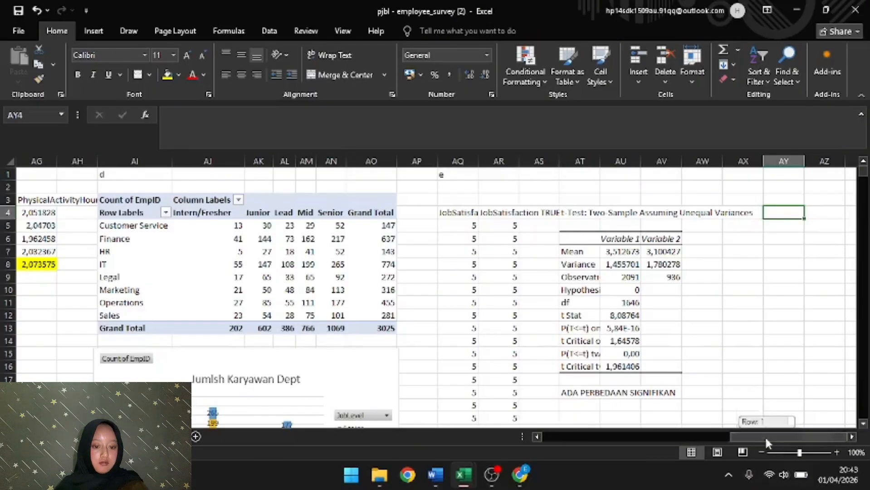
left_click_drag(765, 435, 655, 439)
left_click(472, 172)
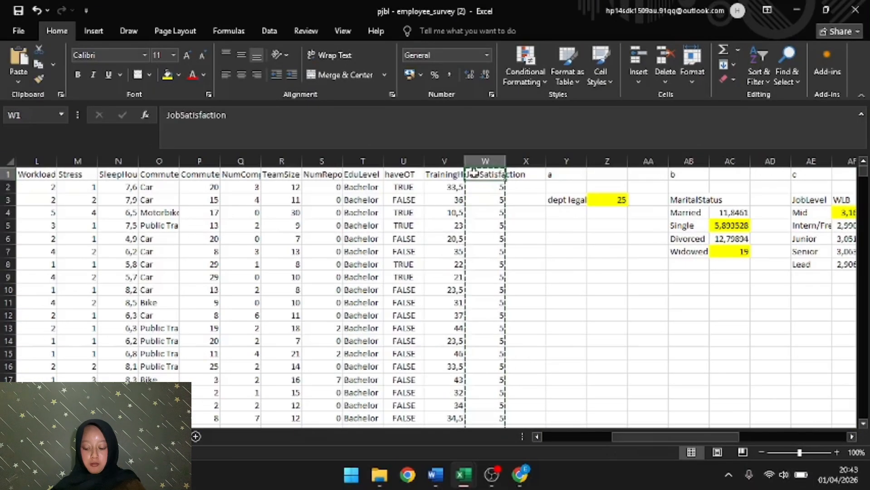
key("ctrl+shift+Left")
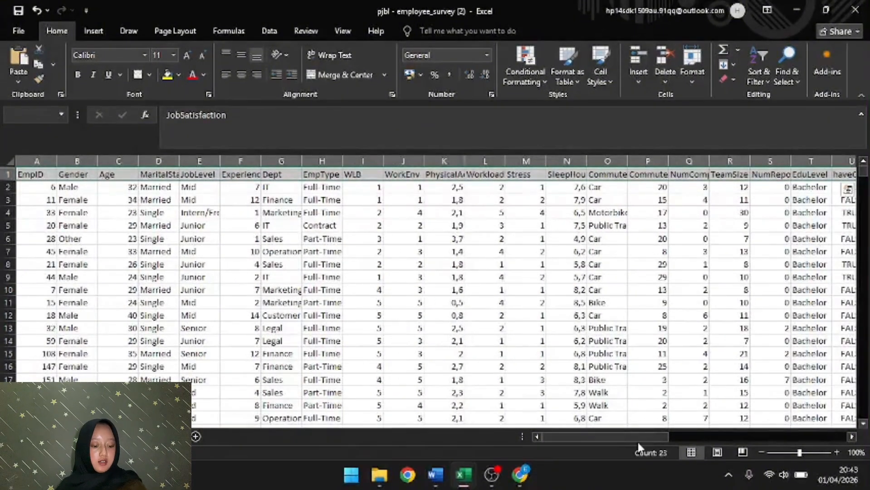
left_click_drag(636, 437, 654, 435)
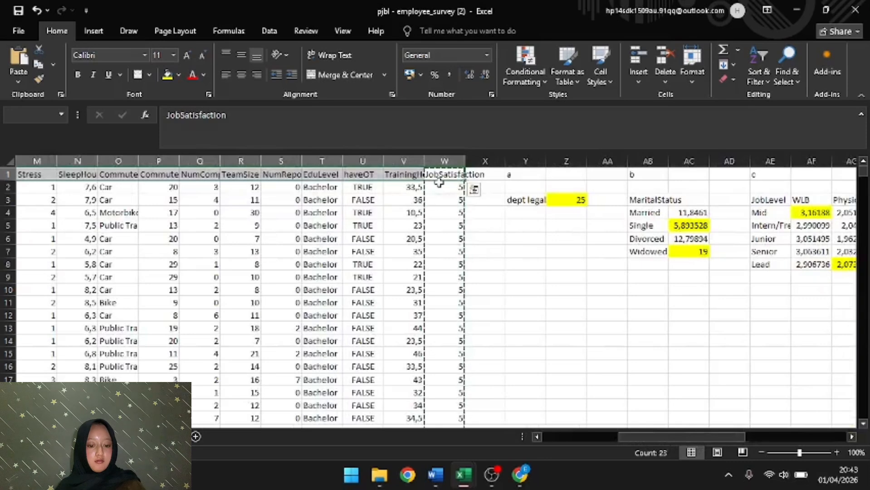
left_click(438, 184)
left_click(446, 173)
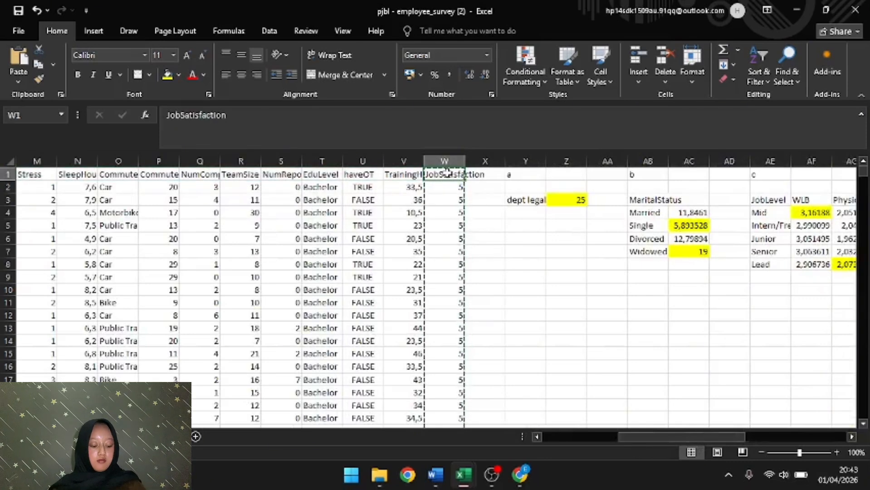
key("ctrl+shift+Down")
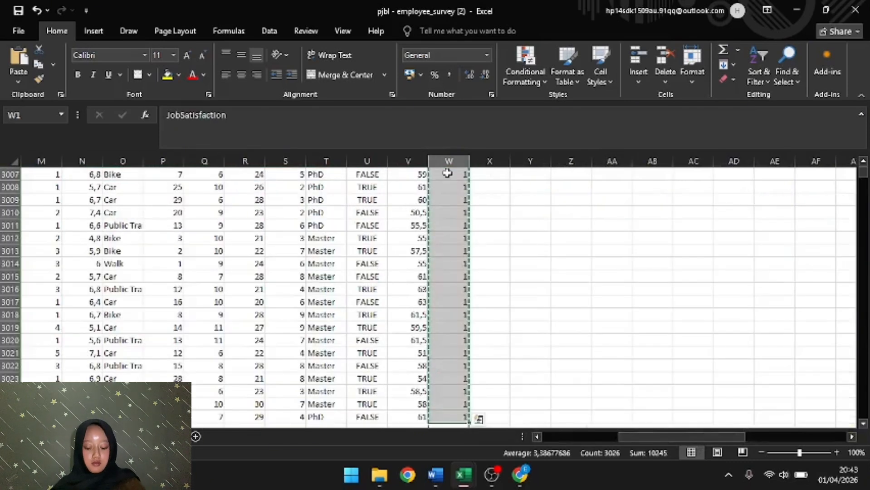
Step: Paste the copied JobSatisfaction column beside the t-test results, starting at cell AX4
left_click_drag(863, 174, 842, 113)
left_click_drag(745, 435, 852, 433)
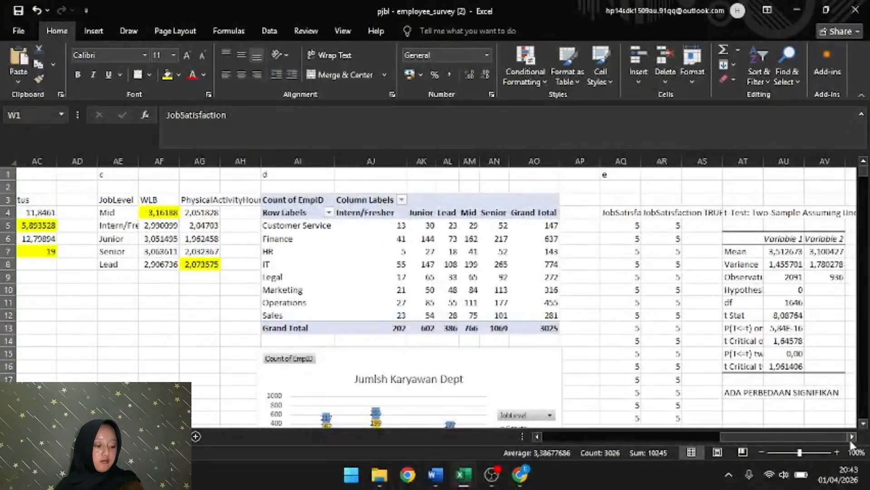
left_click(851, 436)
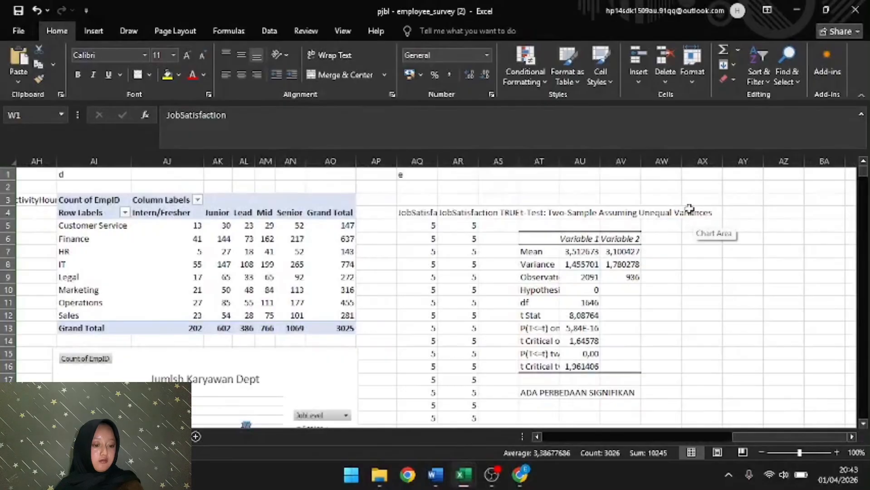
left_click(696, 212)
key("ctrl+v")
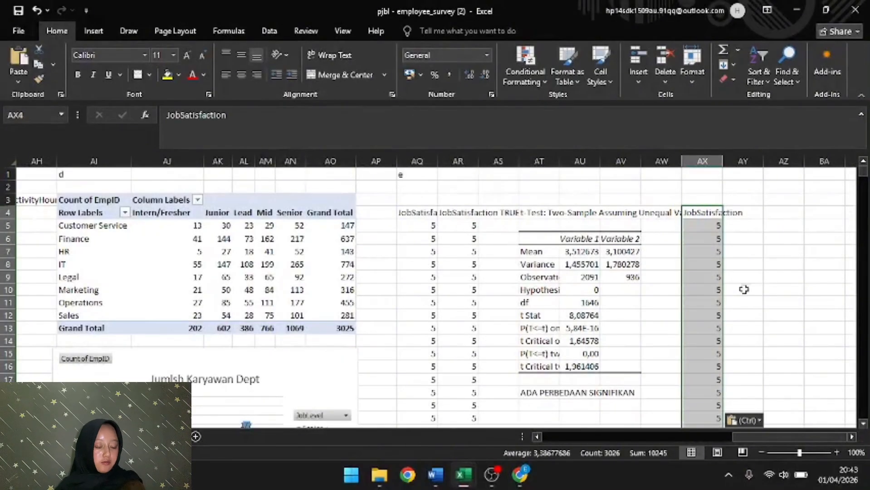
Step: Copy the whole Workload column of the survey data, from header cell L1 down to its last row
left_click_drag(754, 432, 743, 434)
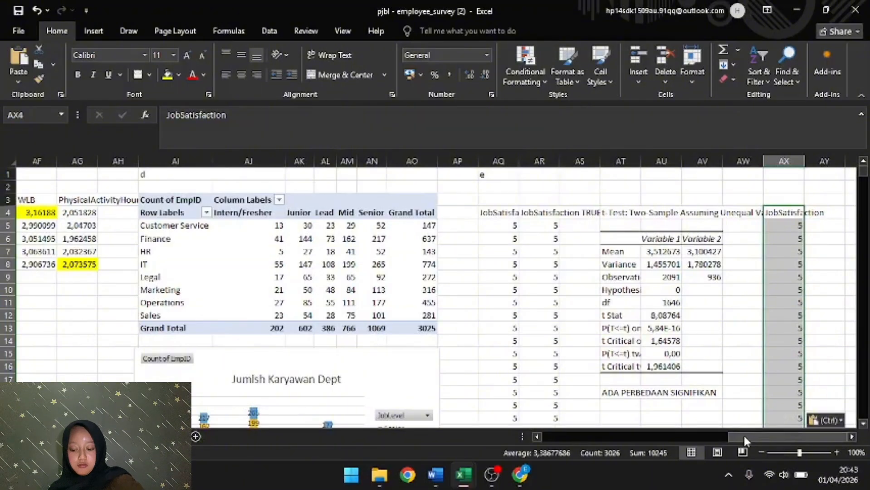
left_click_drag(744, 436, 571, 443)
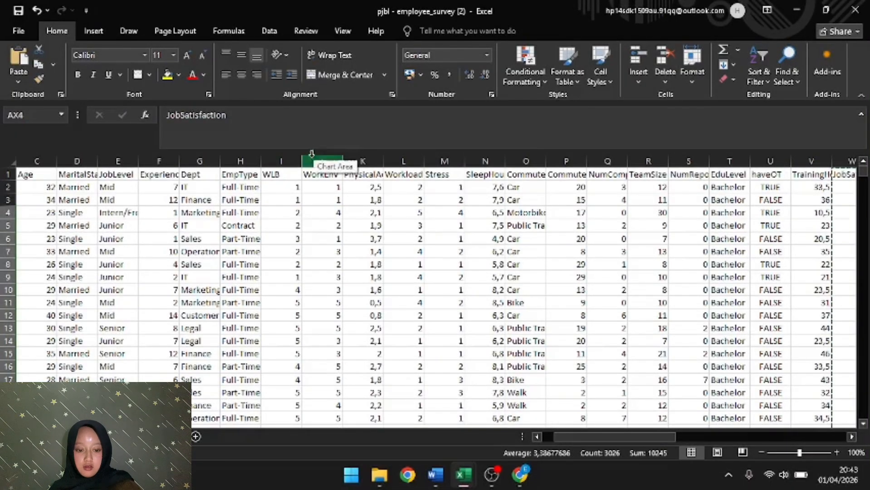
left_click(414, 175)
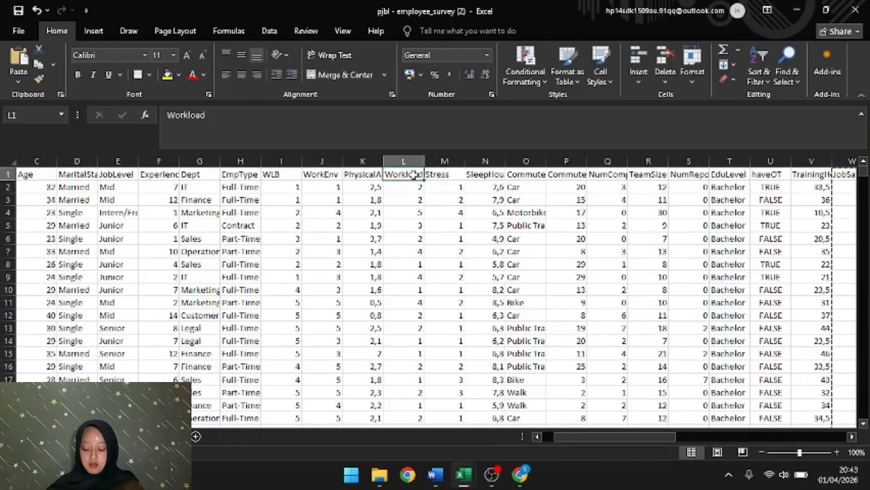
key("ctrl+shift+Down")
key("ctrl+c")
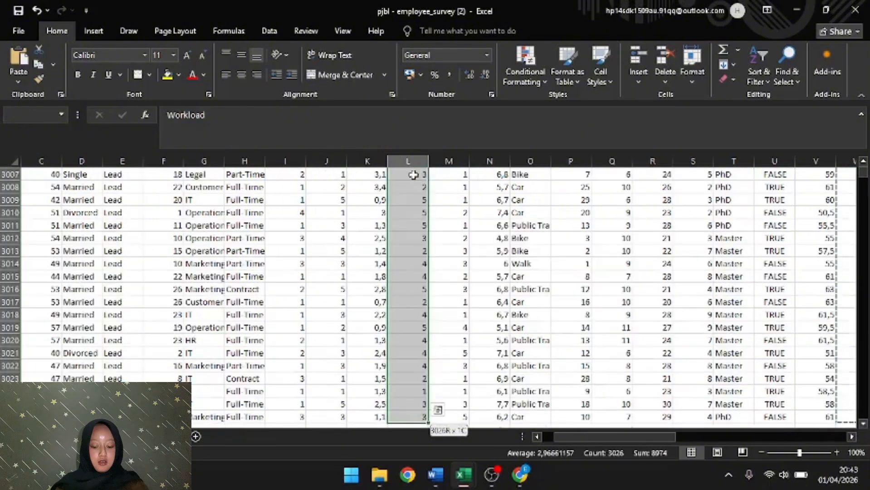
Step: Paste the copied Workload column next to the JobSatisfaction copy, starting at cell AY4
left_click_drag(585, 431, 821, 423)
left_click(852, 437)
left_click(852, 436)
left_click(852, 437)
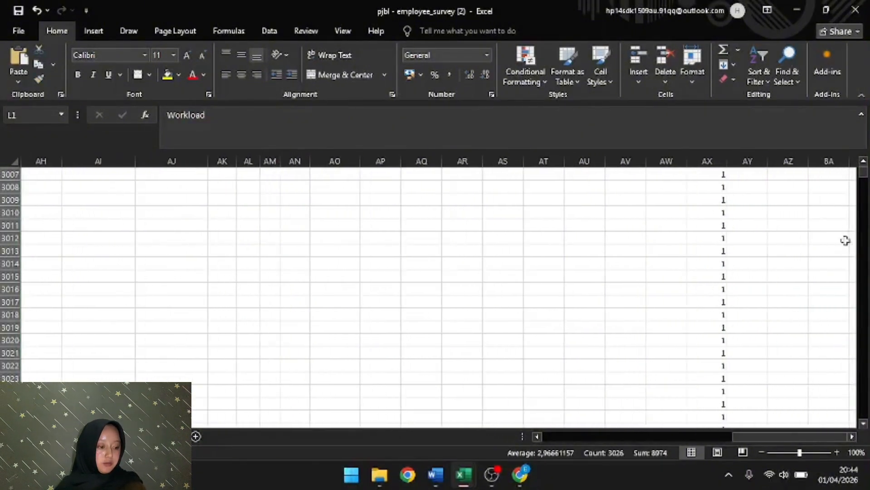
left_click_drag(863, 172, 862, 167)
left_click(744, 214)
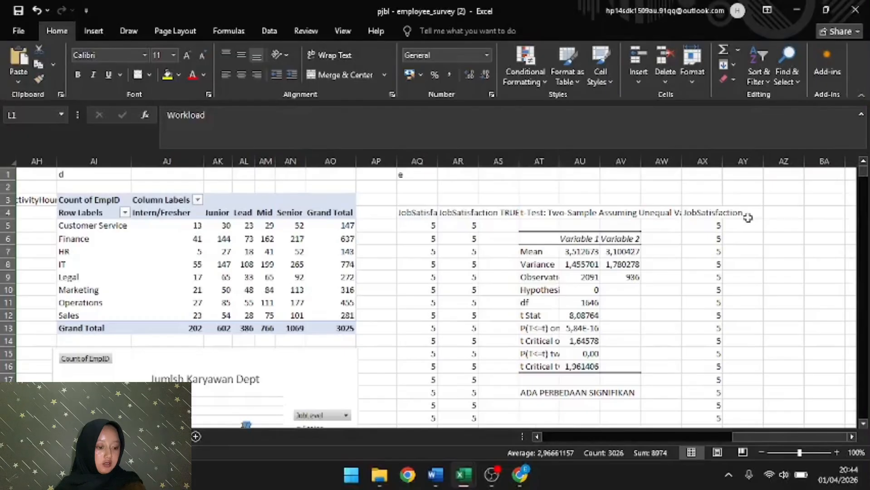
key("ctrl+v")
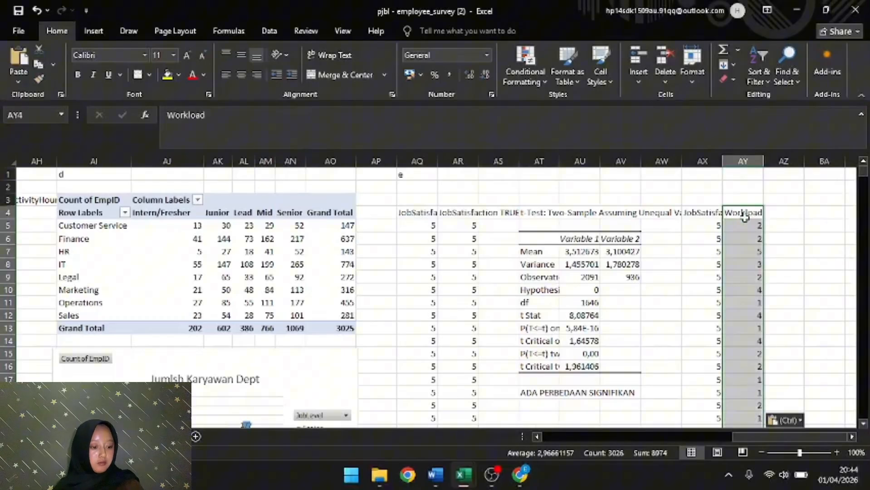
Step: Start a Correlation analysis and set its input range to the copied JobSatisfaction and Workload data, AX5:AY3029
left_click(807, 210)
left_click(792, 210)
left_click(815, 212)
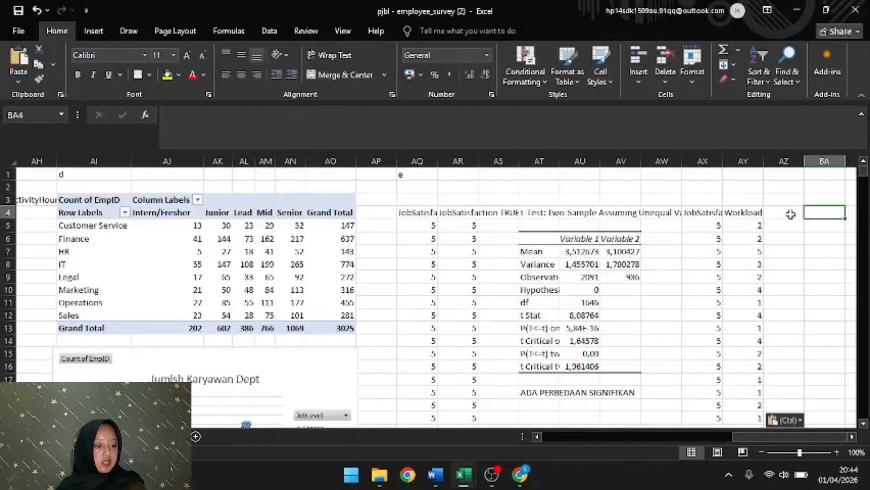
left_click(97, 28)
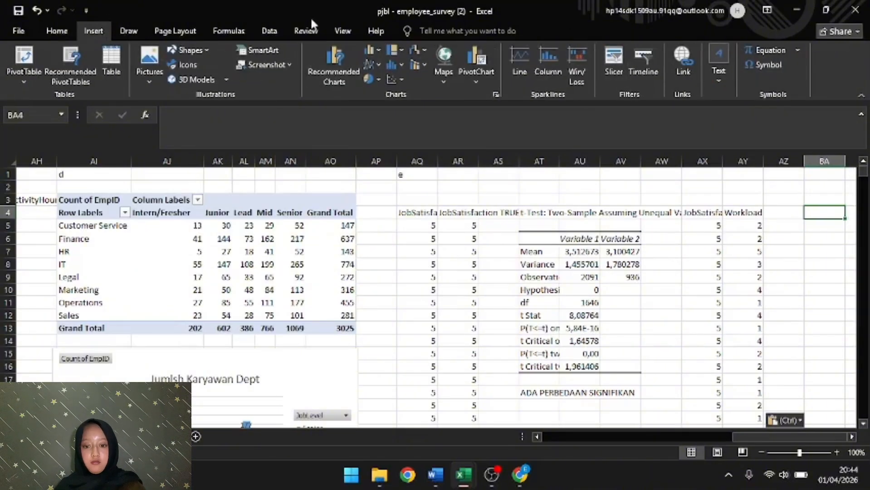
left_click(265, 30)
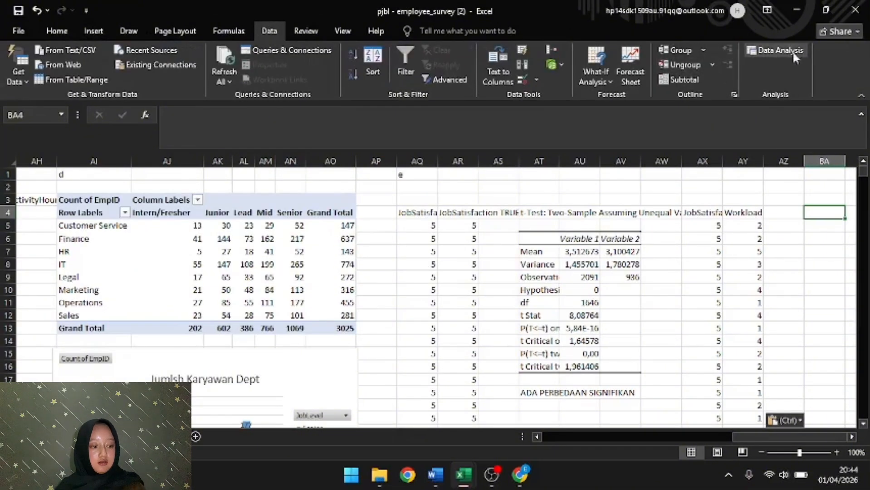
left_click(792, 52)
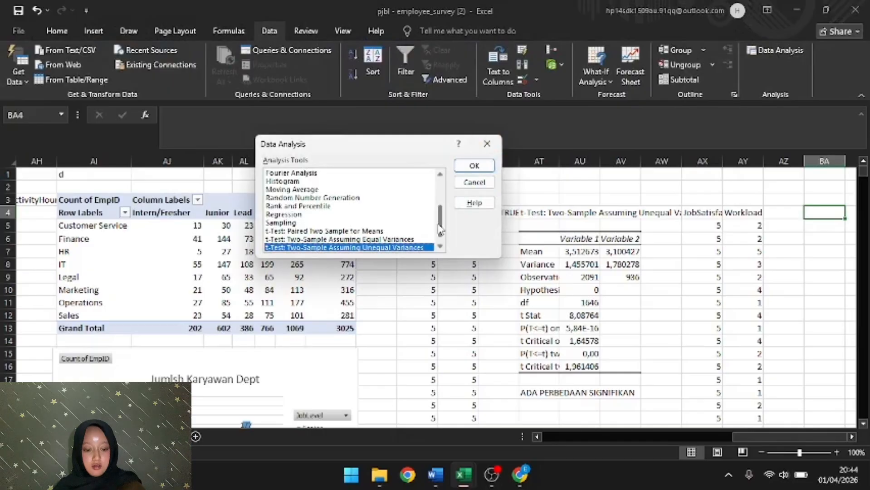
scroll(445, 227, "up", 3)
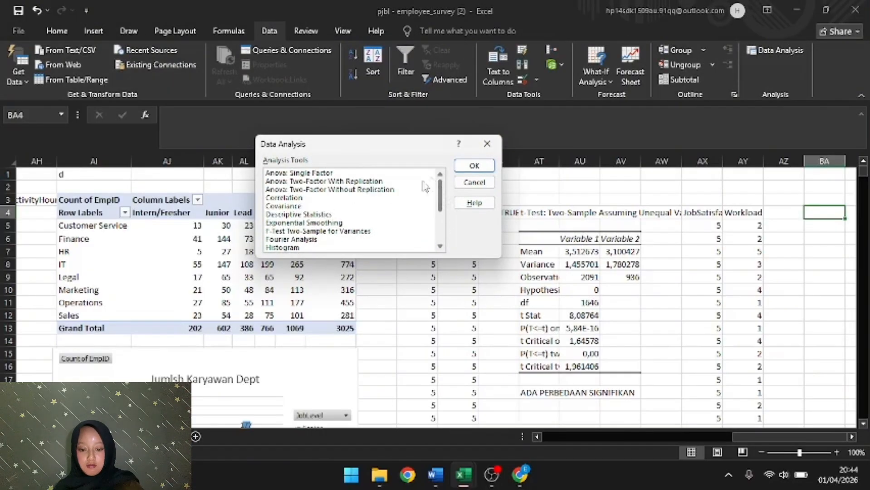
left_click(348, 198)
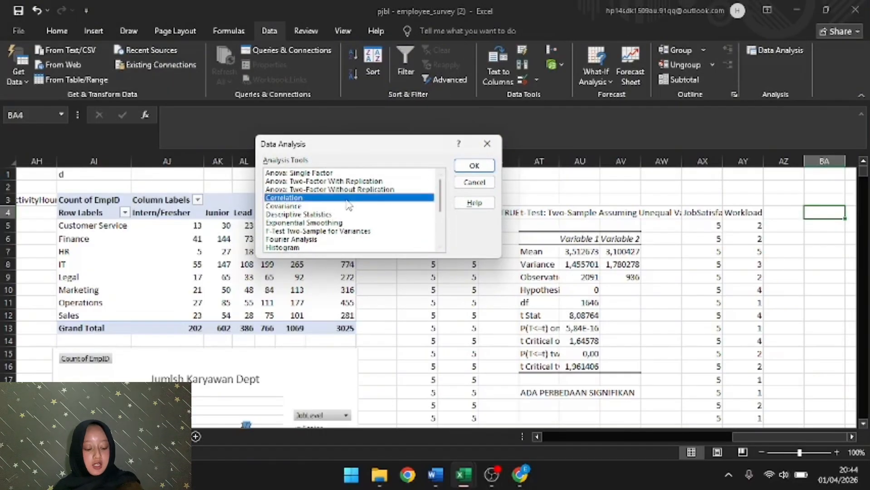
key("Return")
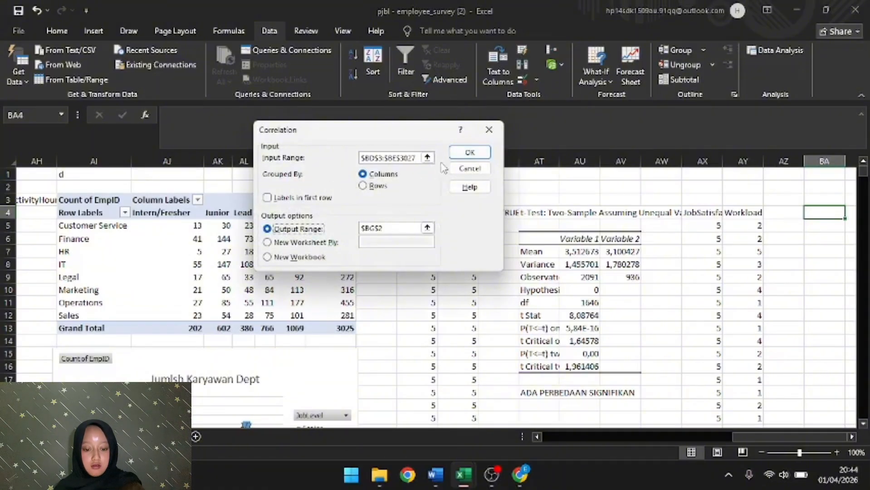
left_click(426, 157)
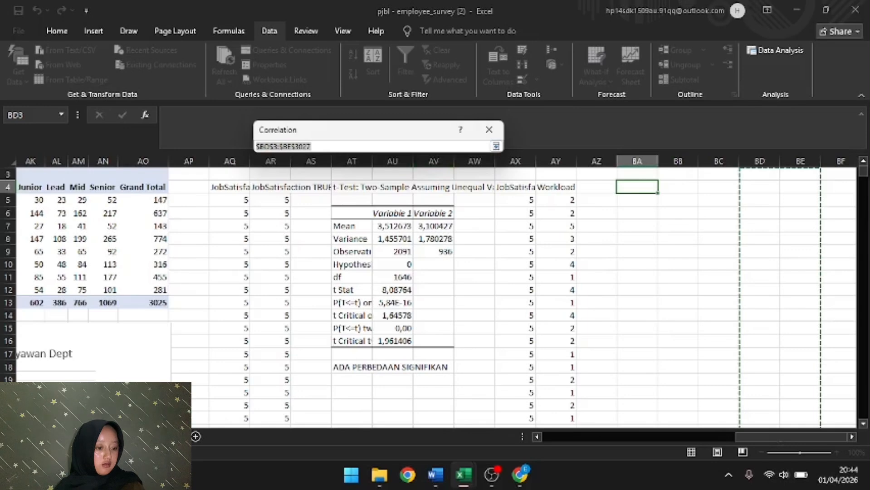
left_click_drag(864, 171, 863, 166)
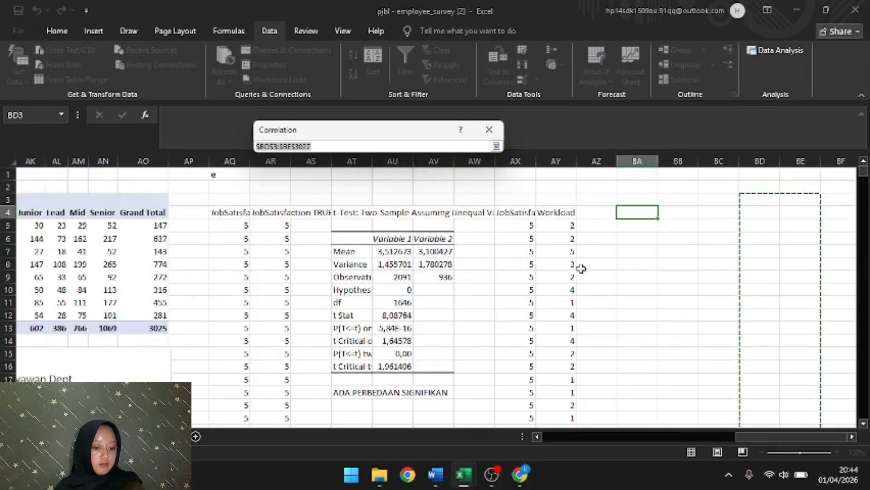
left_click_drag(513, 229, 548, 223)
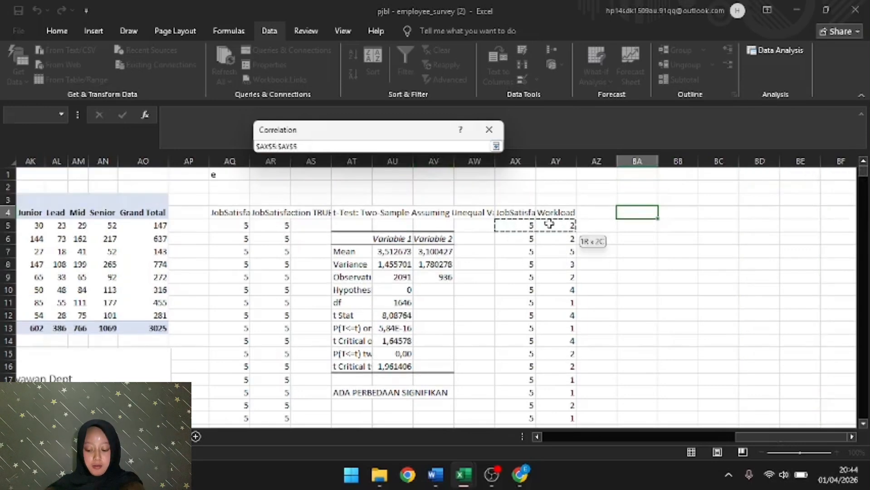
key("ctrl+shift+Down")
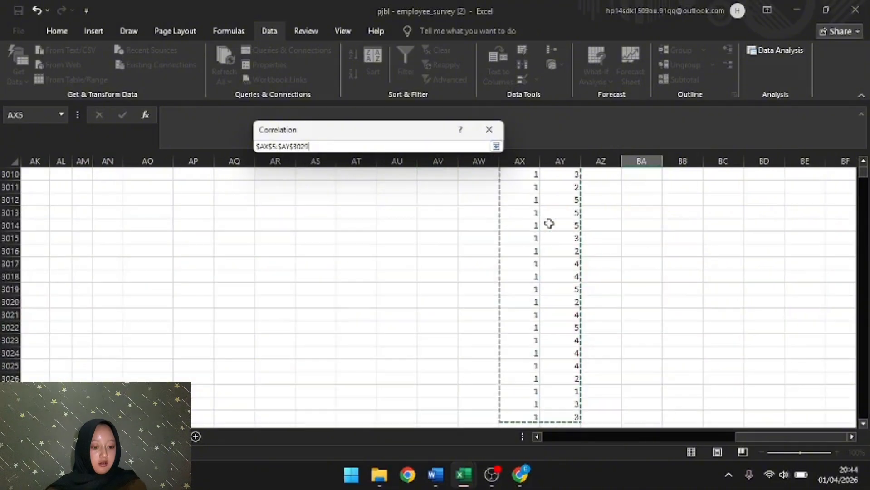
Step: Set the correlation's output range to cell BA4 and run the analysis
left_click(496, 146)
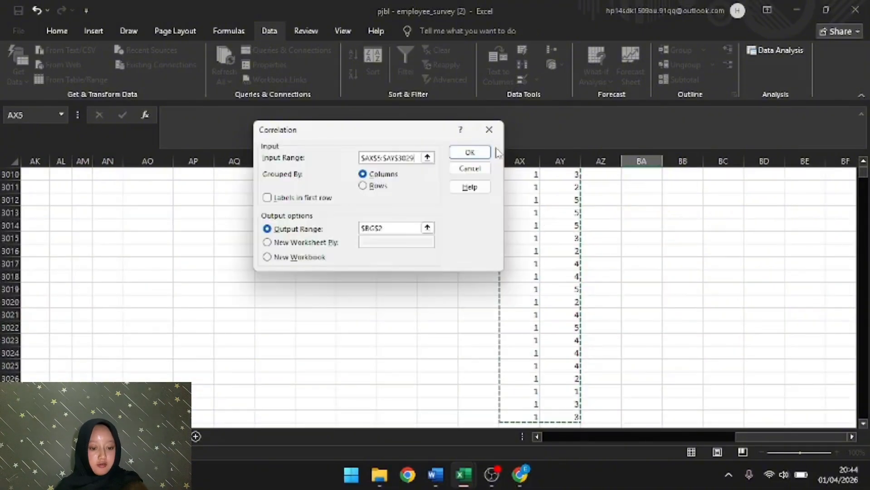
left_click(426, 227)
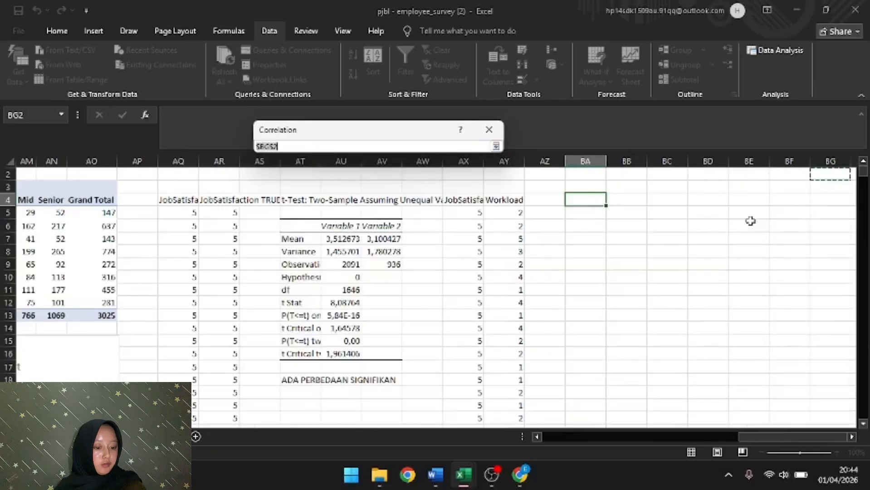
left_click(571, 200)
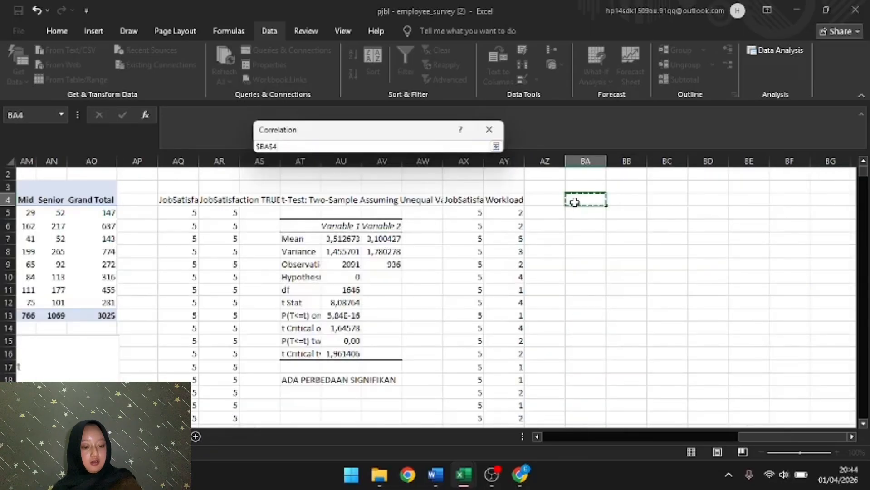
key("Return")
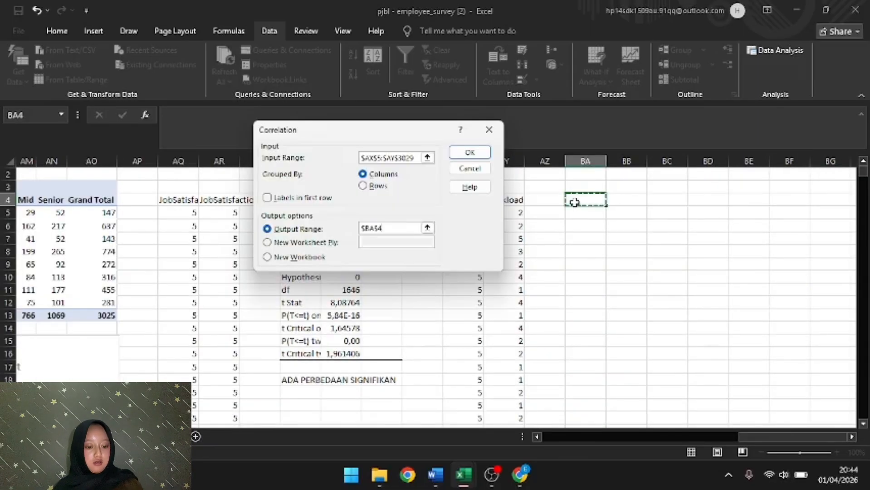
left_click(470, 152)
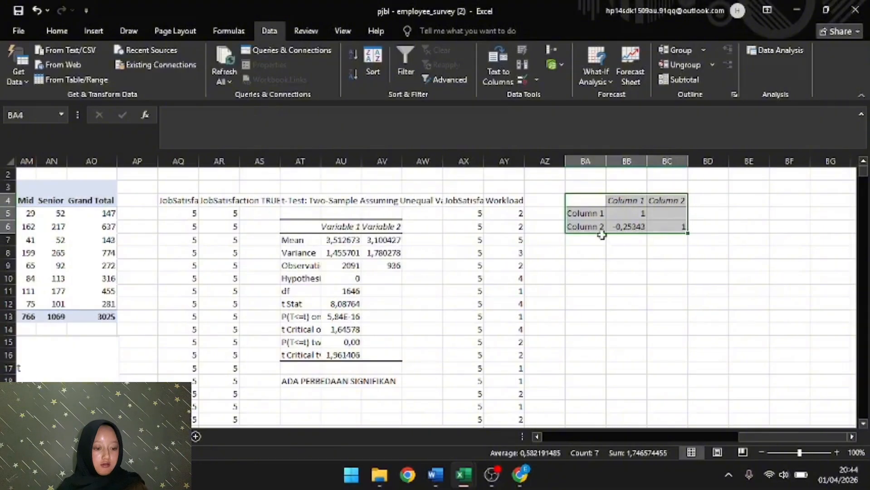
Step: Replace the correlation table's column headings in BB4 and BC4 with the copied JobSatisfaction and Workload labels
left_click(624, 200)
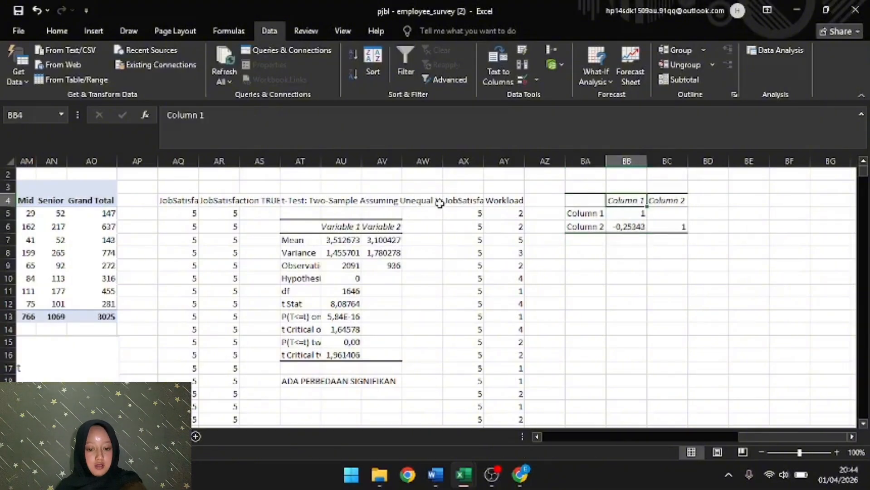
left_click(469, 200)
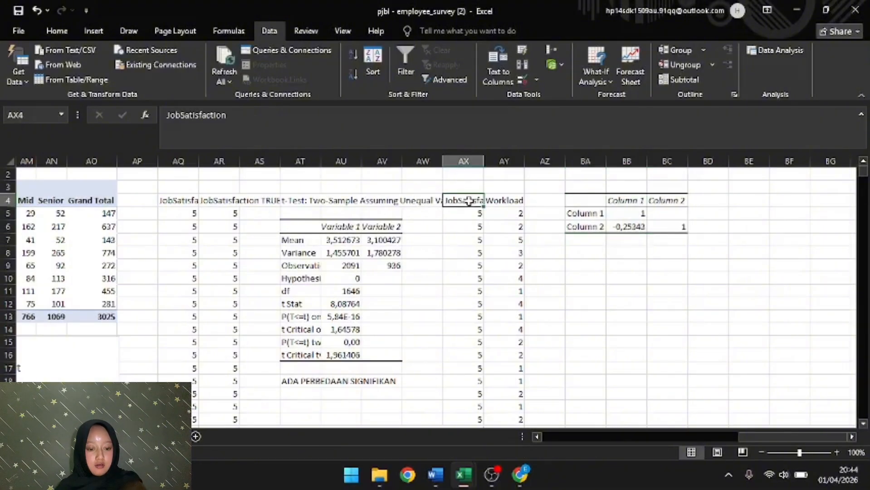
key("ctrl+c")
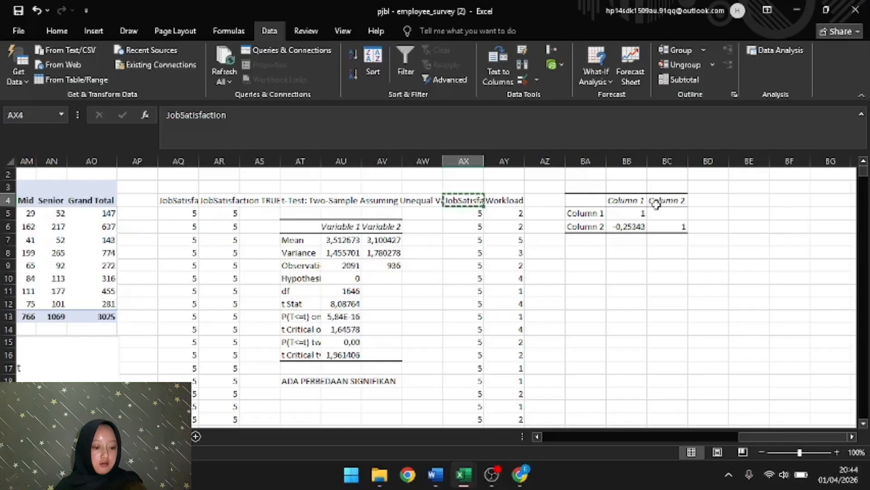
left_click(626, 199)
key("ctrl+v")
left_click(669, 216)
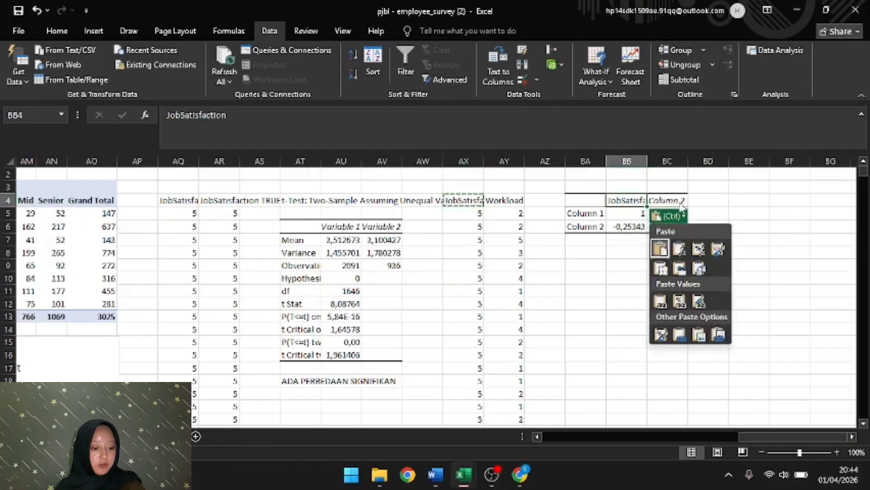
key("Escape")
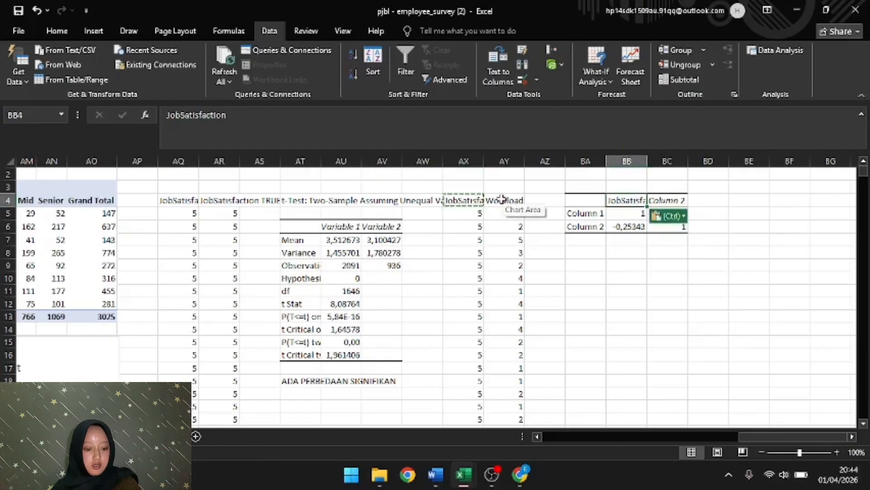
left_click(502, 198)
key("ctrl+c")
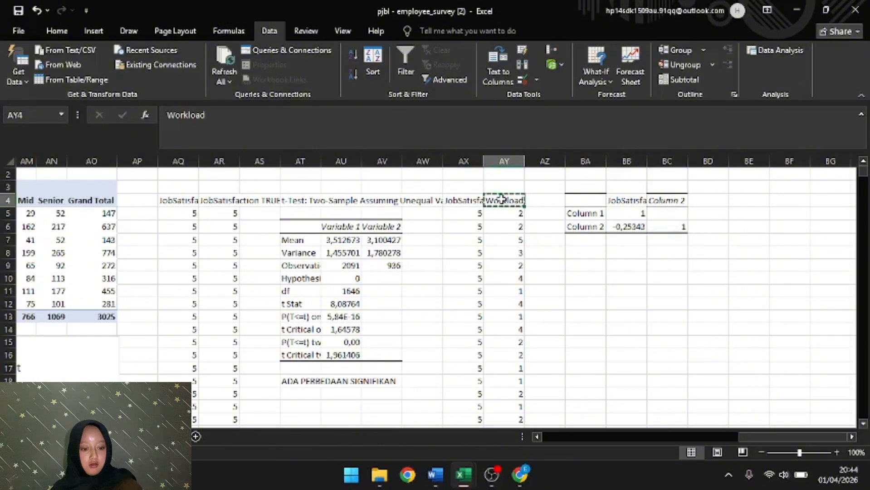
left_click(679, 198)
key("ctrl+v")
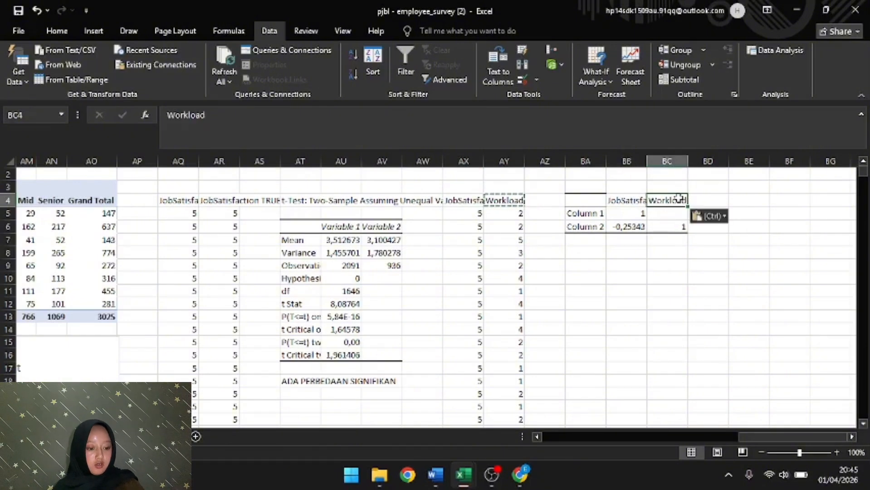
Step: Replace the correlation table's row labels with the copied headers, Workload in BA6 and JobSatisfaction in BA5
left_click(584, 211)
left_click(592, 226)
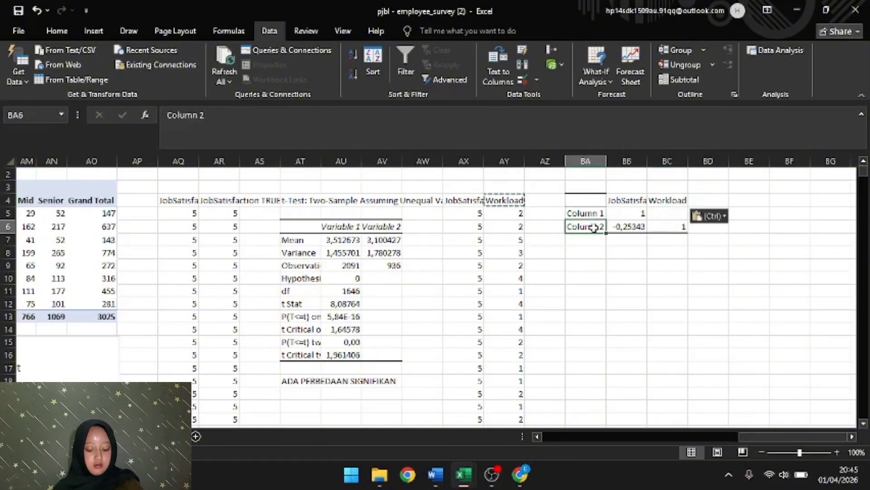
key("ctrl+v")
left_click(462, 199)
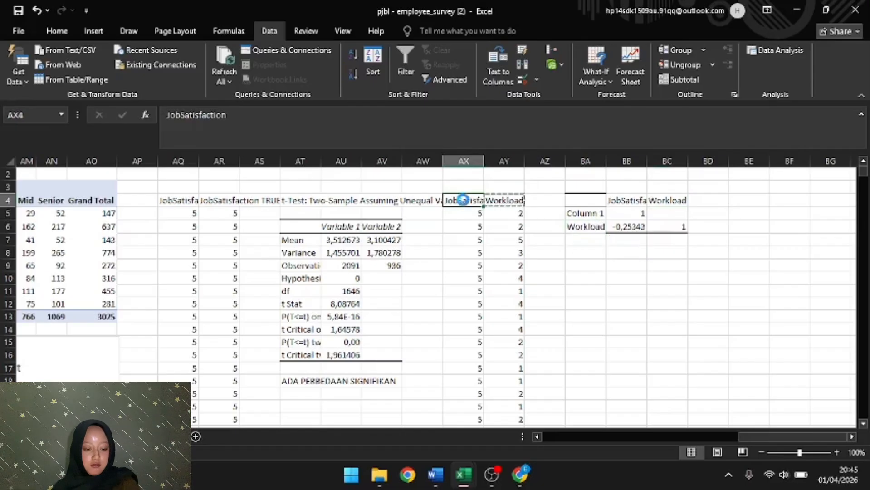
left_click(576, 211)
key("ctrl+v")
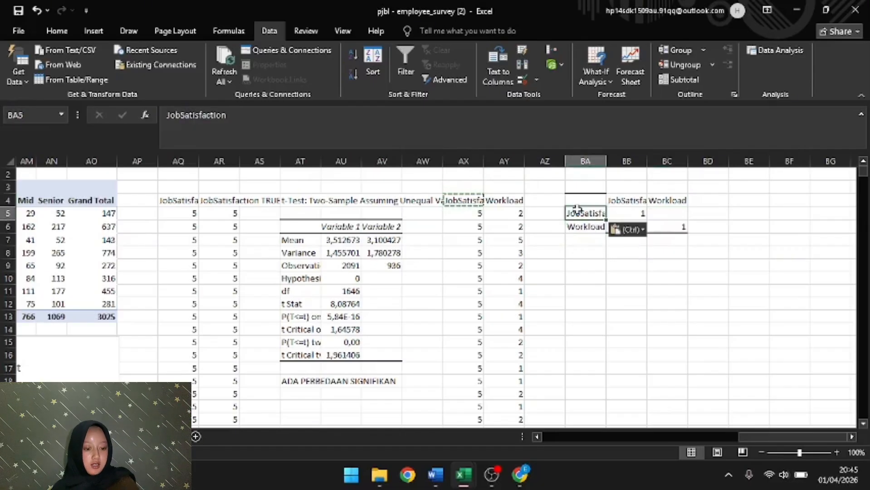
Step: Paste the copied JobSatisfaction label into the correlation table's second row label, cell BA6
left_click(588, 253)
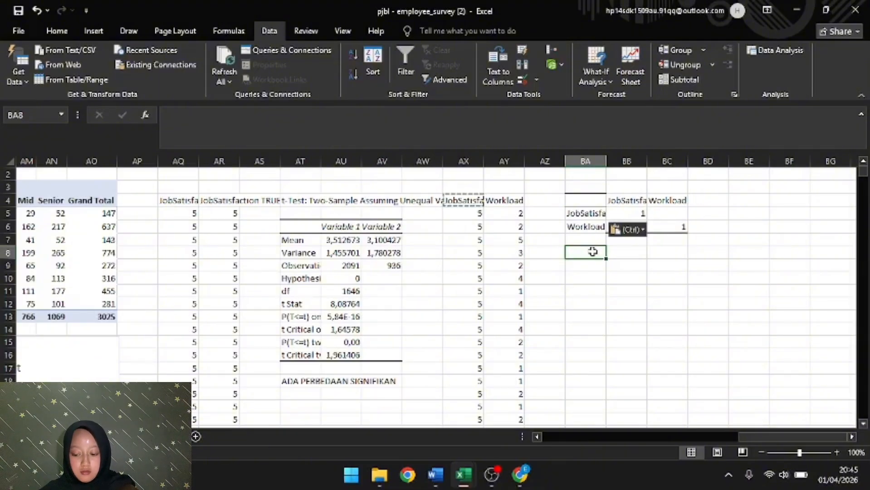
left_click(662, 265)
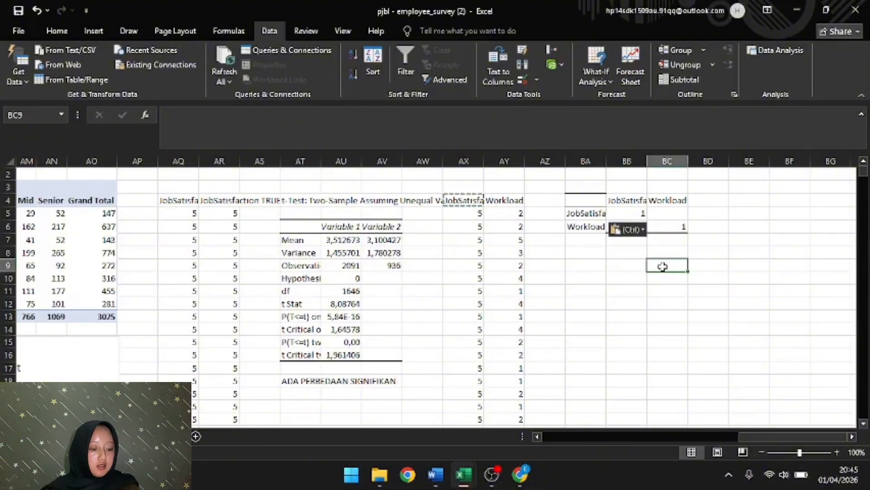
left_click(663, 230)
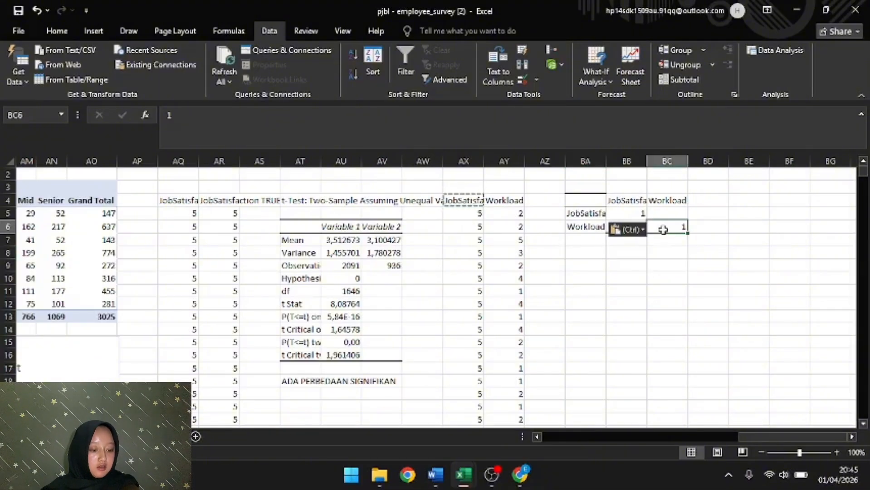
left_click(584, 239)
left_click(583, 227)
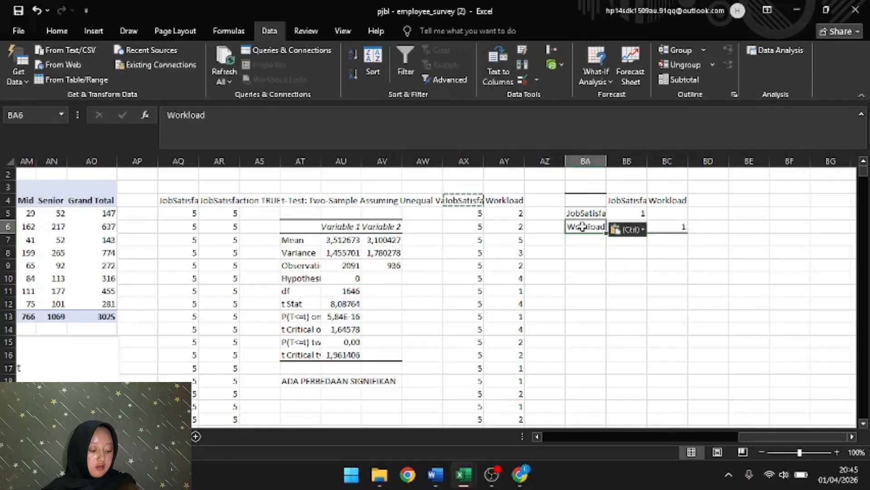
key("Return")
left_click(616, 228)
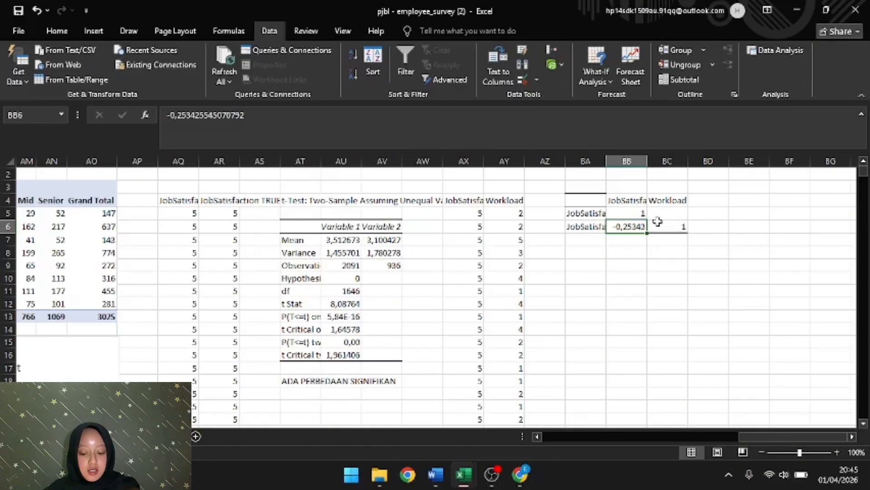
left_click(616, 240)
left_click(619, 256)
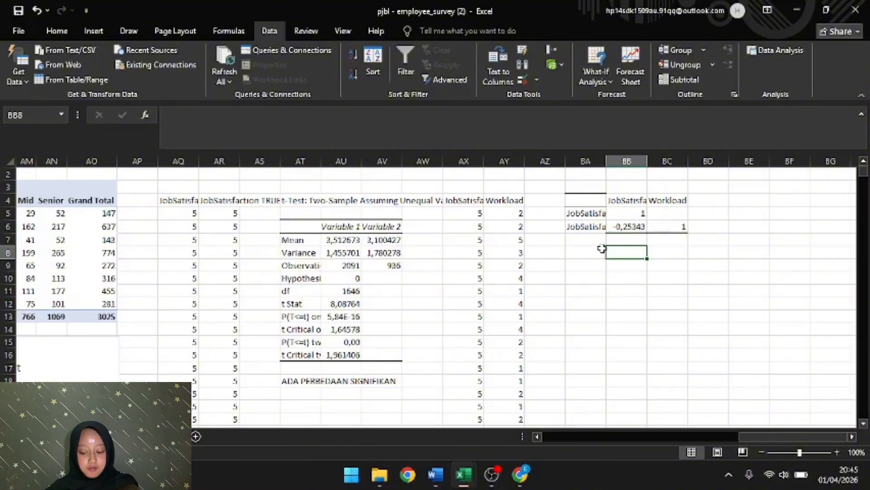
type("SEMA")
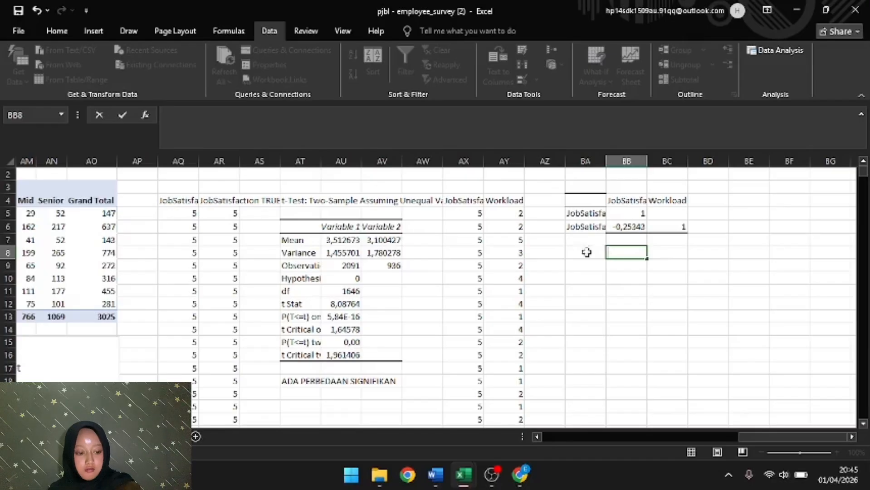
Step: Enter the conclusion HUBUNGAN KORELASI NEGATIF in cell BA8 below the correlation table
left_click(597, 255)
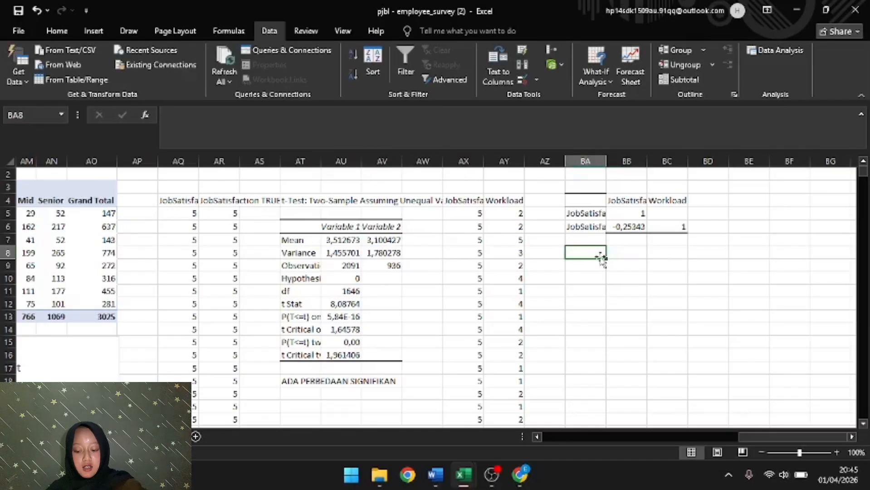
type("HUBUNGAN ")
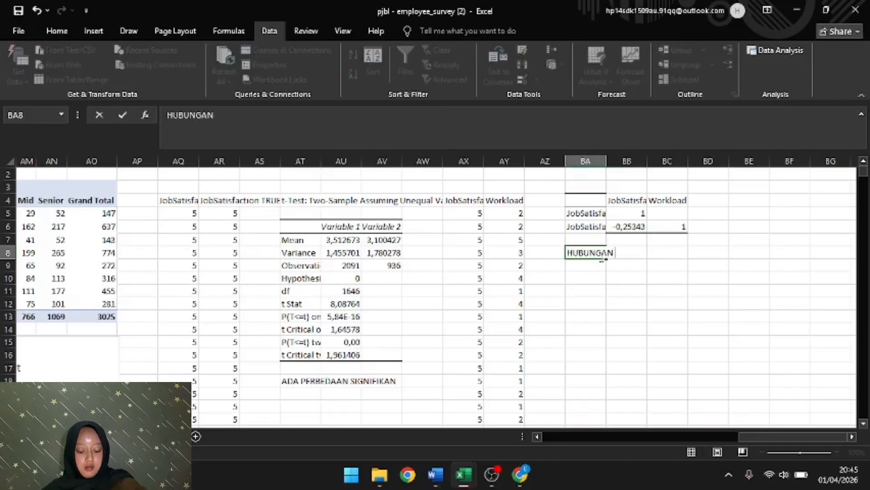
type("KORELASI")
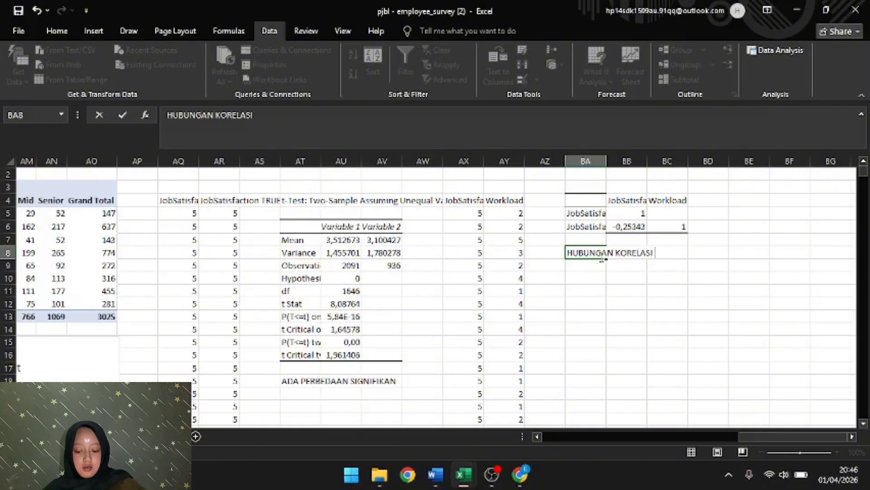
type(" NEGATIF")
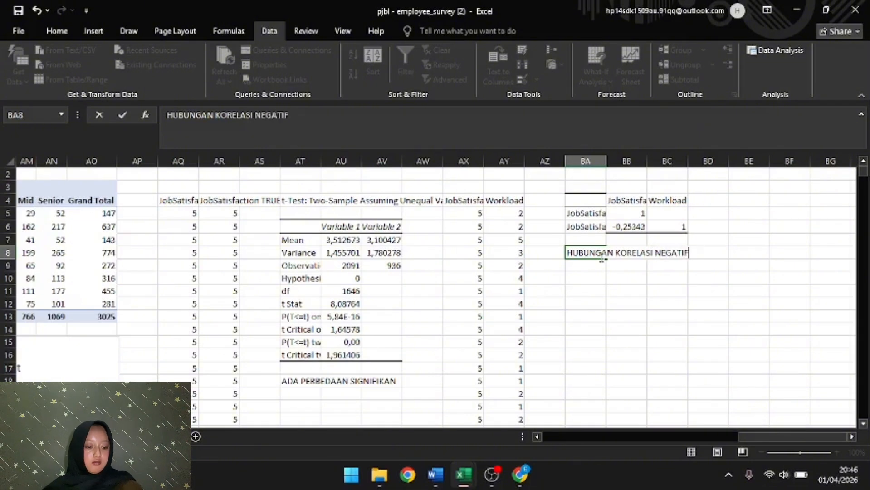
left_click(589, 266)
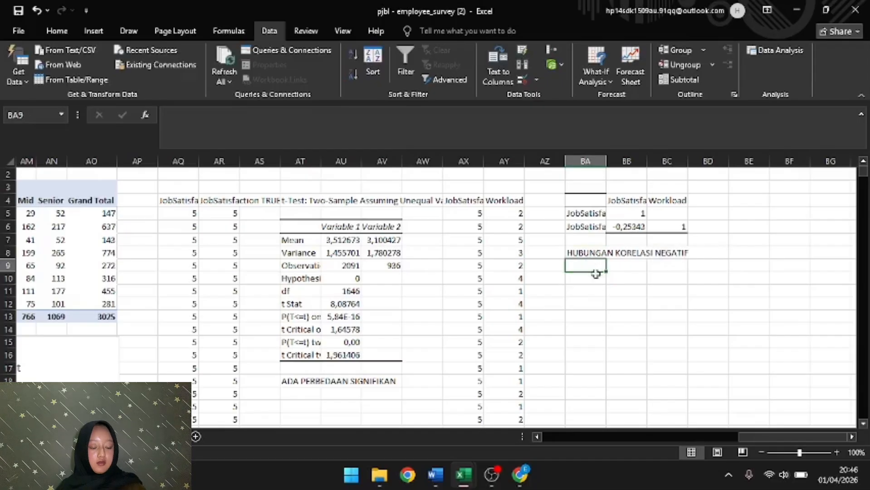
left_click(600, 281)
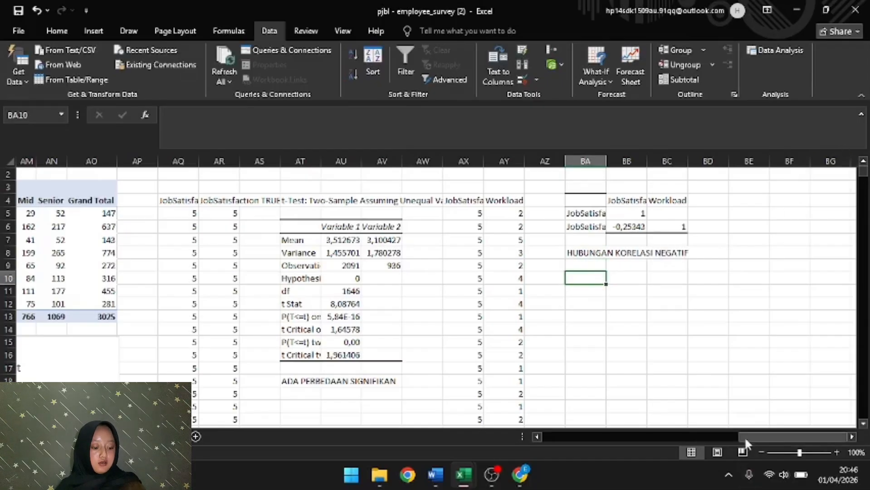
left_click_drag(744, 435, 685, 445)
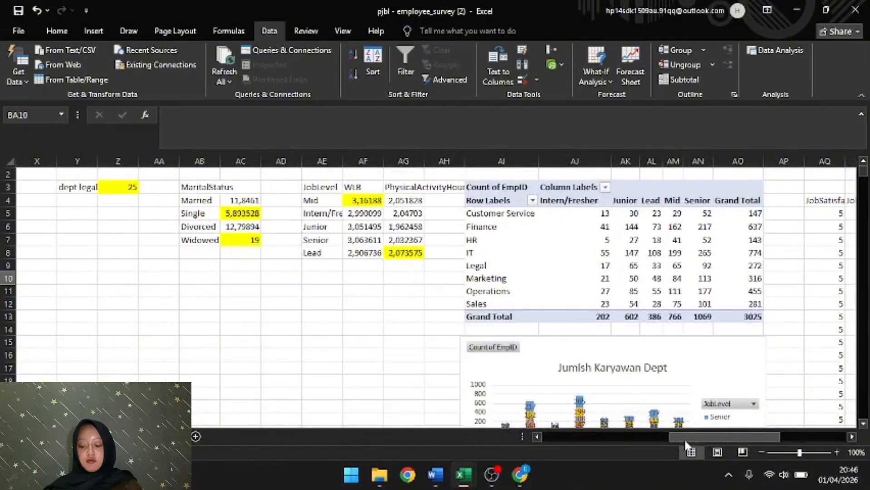